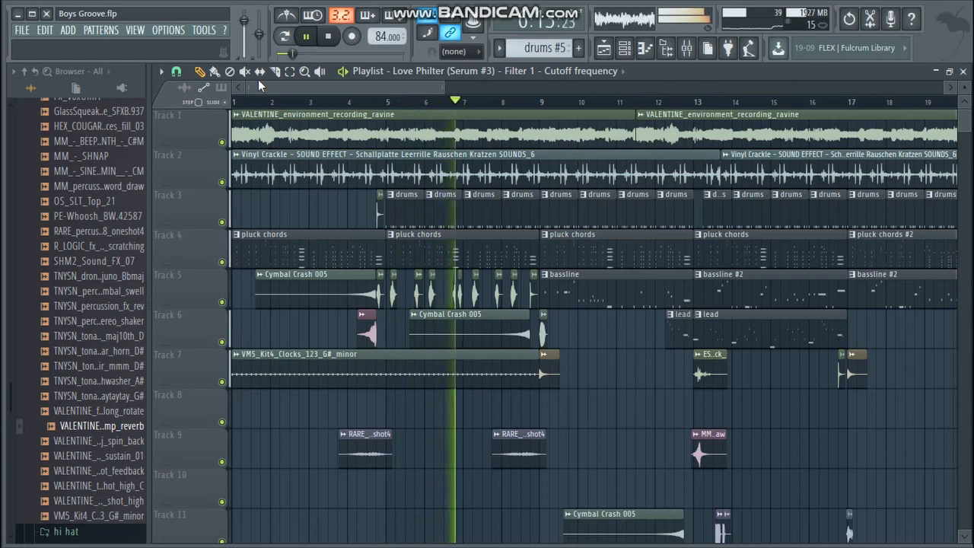
- Follow the playing arrangement in the playlist from the opening bars to its end
{"action": "left_click_drag", "start_coordinate": [272, 84], "coordinate": [314, 85]}
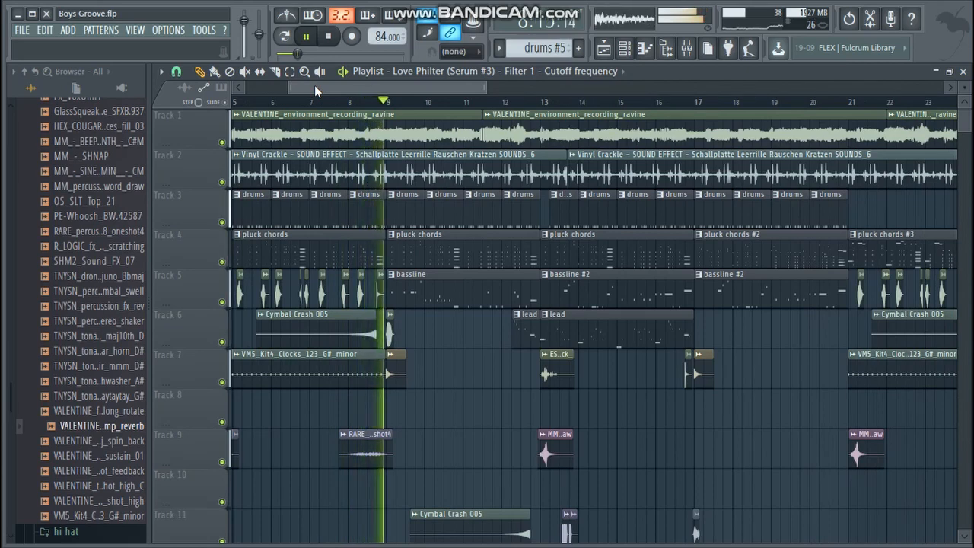
{"action": "left_click_drag", "start_coordinate": [314, 85], "coordinate": [323, 89]}
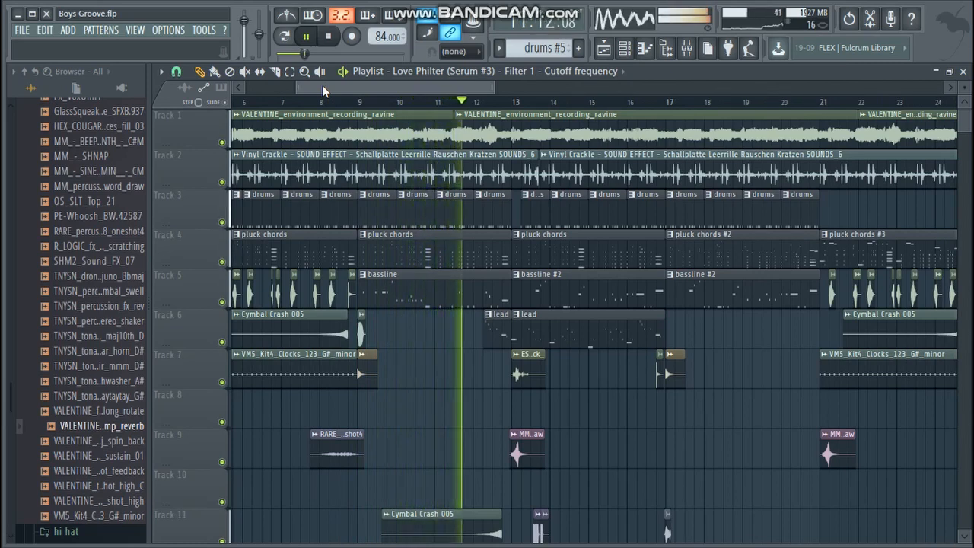
{"action": "left_click_drag", "start_coordinate": [322, 86], "coordinate": [344, 86]}
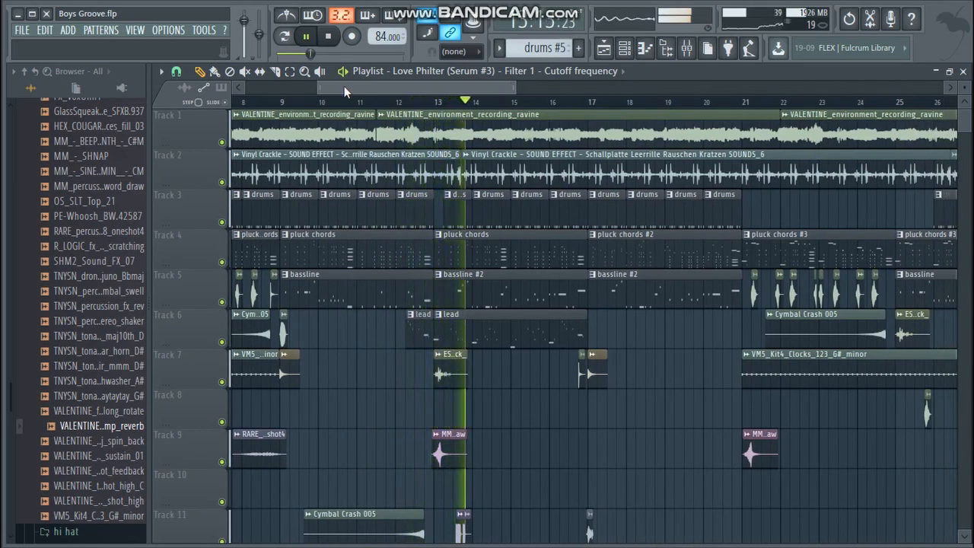
{"action": "left_click_drag", "start_coordinate": [349, 87], "coordinate": [364, 91]}
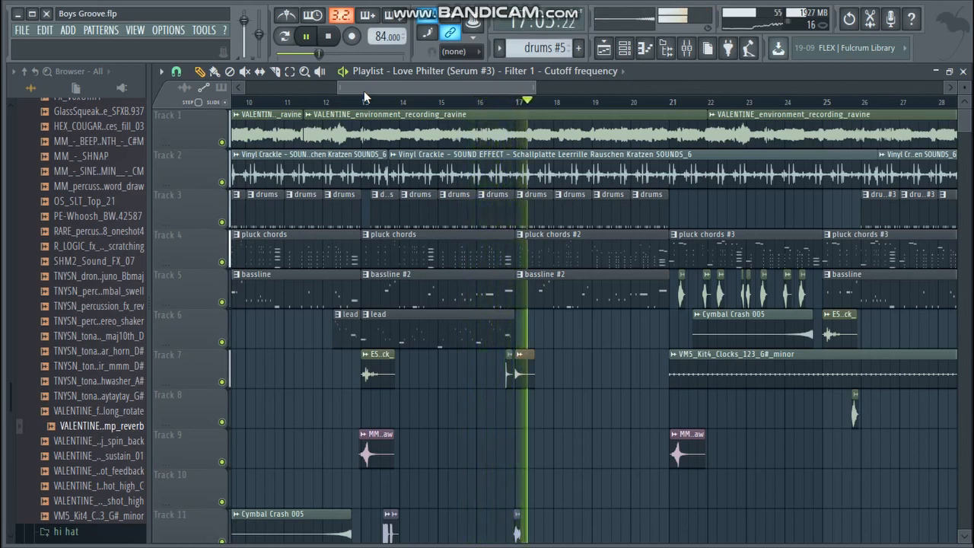
{"action": "left_click_drag", "start_coordinate": [363, 91], "coordinate": [422, 91]}
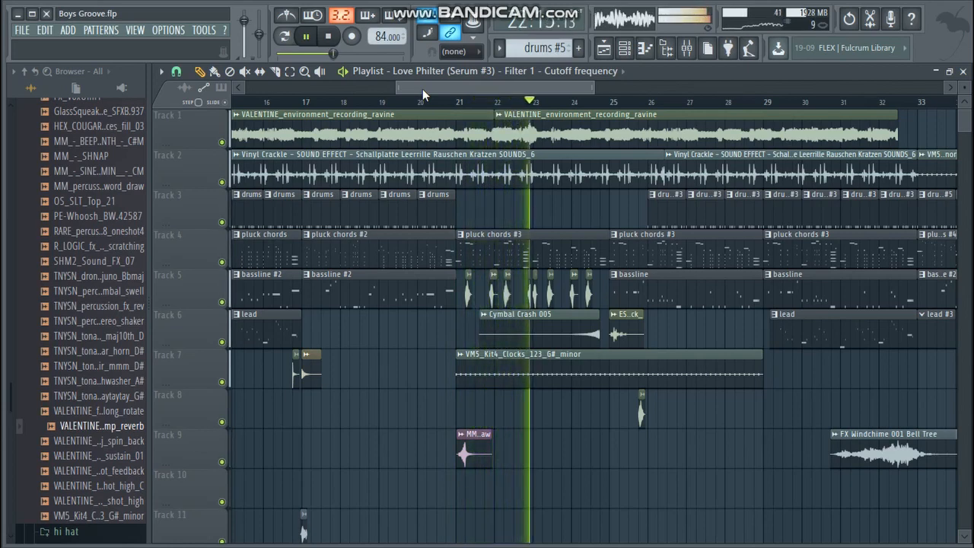
{"action": "left_click_drag", "start_coordinate": [422, 89], "coordinate": [467, 90]}
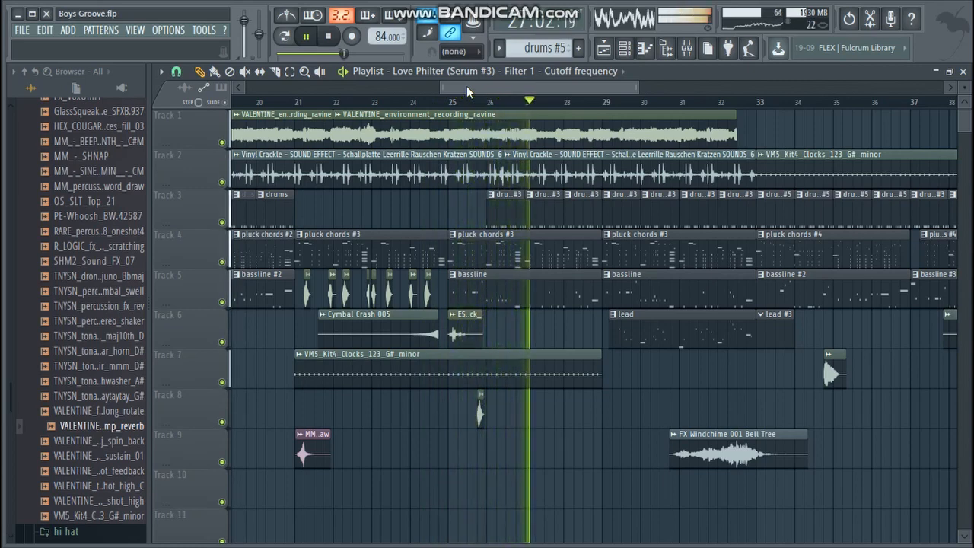
{"action": "left_click_drag", "start_coordinate": [466, 86], "coordinate": [510, 86]}
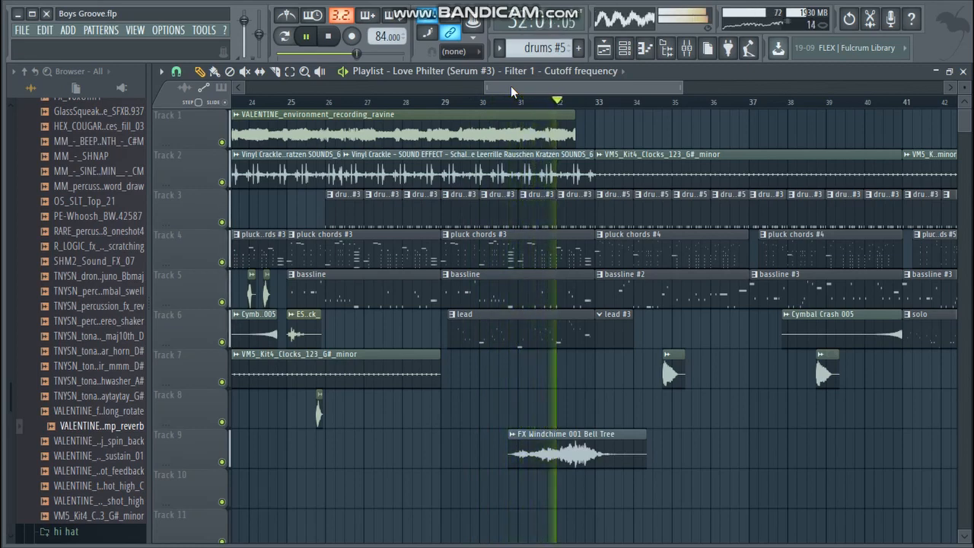
{"action": "left_click_drag", "start_coordinate": [511, 86], "coordinate": [541, 80]}
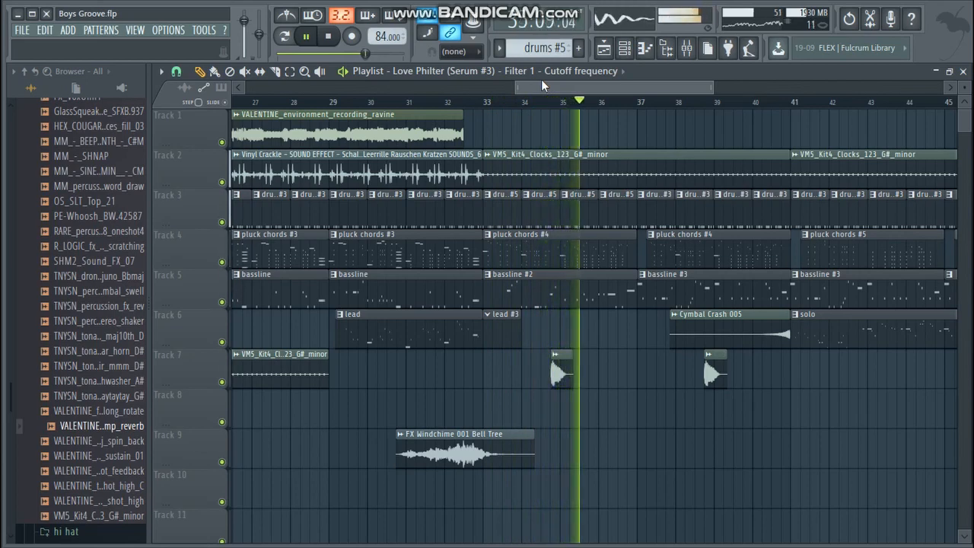
{"action": "left_click_drag", "start_coordinate": [541, 80], "coordinate": [641, 77]}
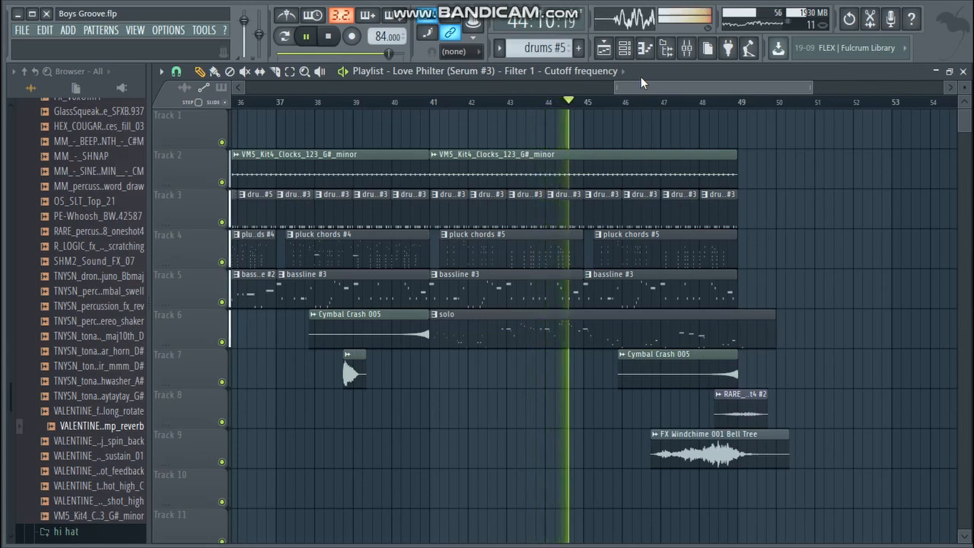
{"action": "left_click_drag", "start_coordinate": [640, 77], "coordinate": [668, 77]}
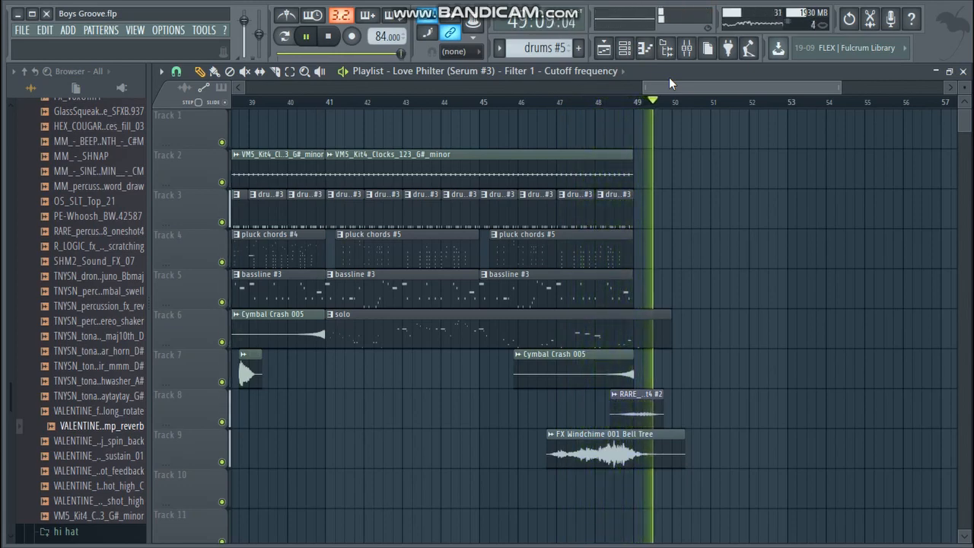
- Return to the start of the arrangement, open the first drums clip on Track 3, and close its piano roll
{"action": "left_click_drag", "start_coordinate": [668, 84], "coordinate": [547, 82]}
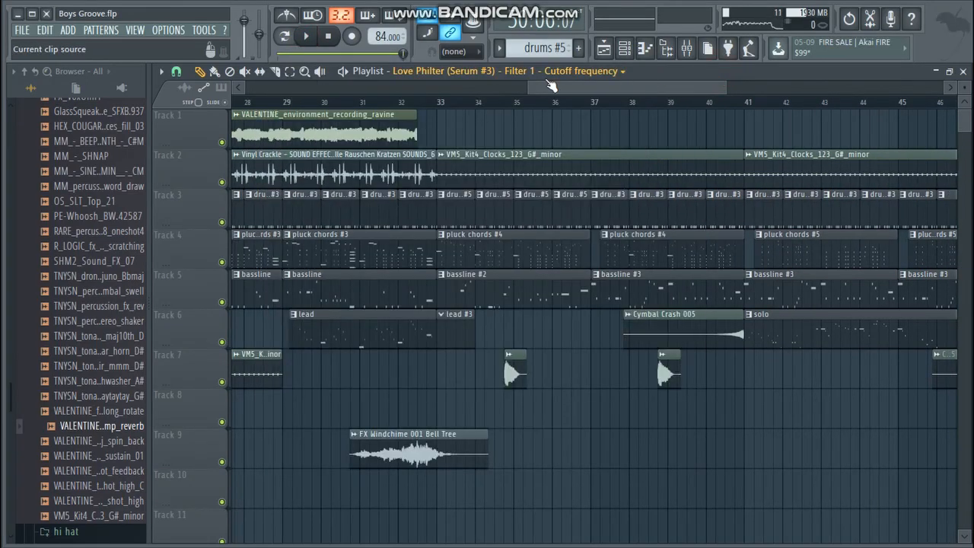
{"action": "left_click_drag", "start_coordinate": [527, 85], "coordinate": [243, 86]}
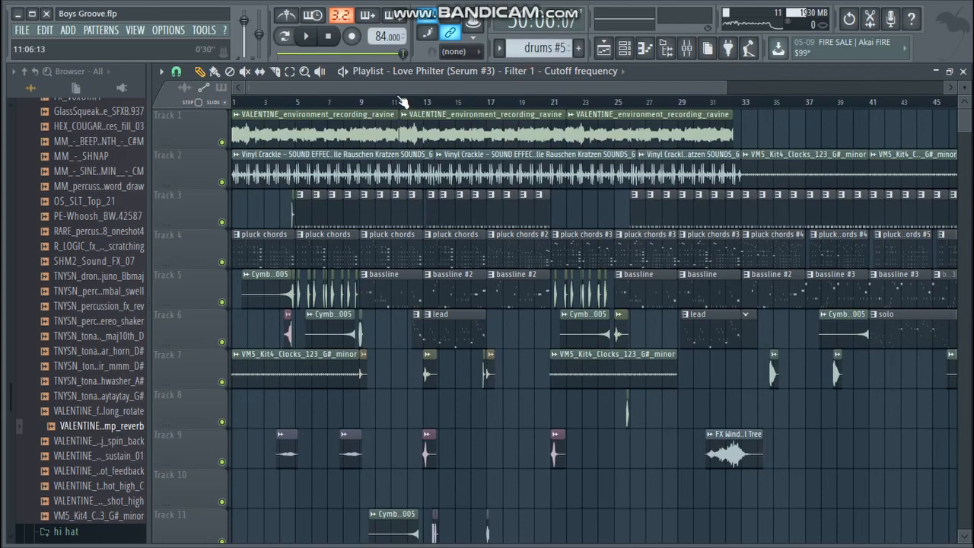
{"action": "left_click_drag", "start_coordinate": [727, 86], "coordinate": [344, 85]}
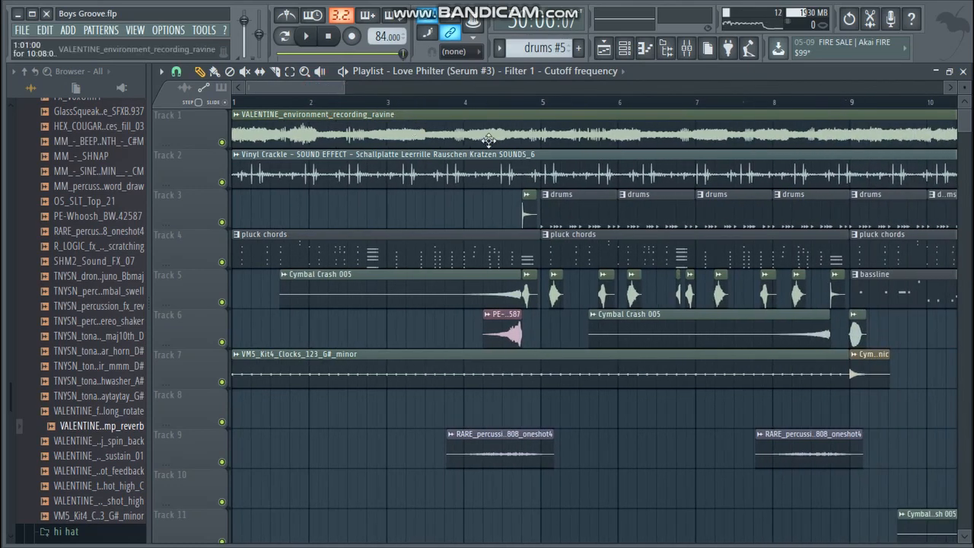
{"action": "double_click", "coordinate": [570, 210]}
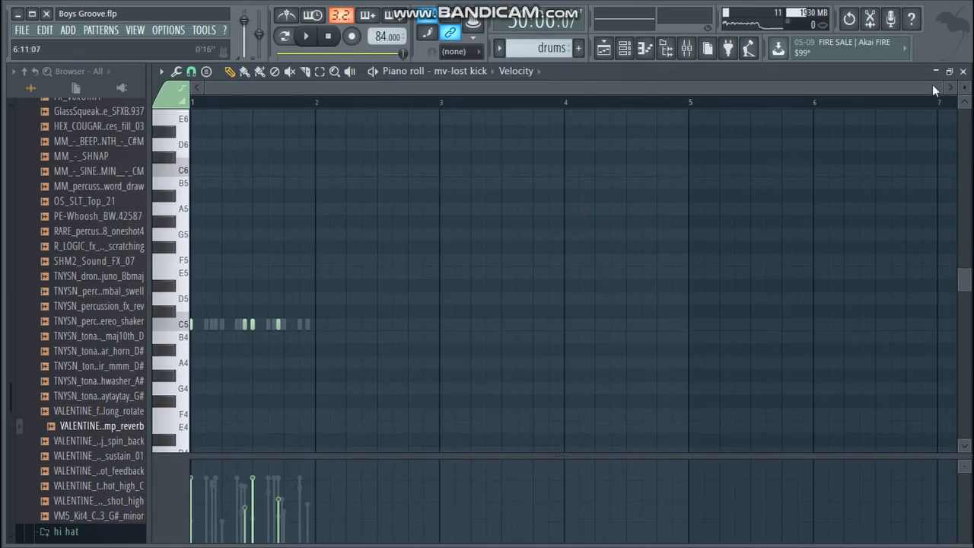
{"action": "left_click", "coordinate": [963, 71]}
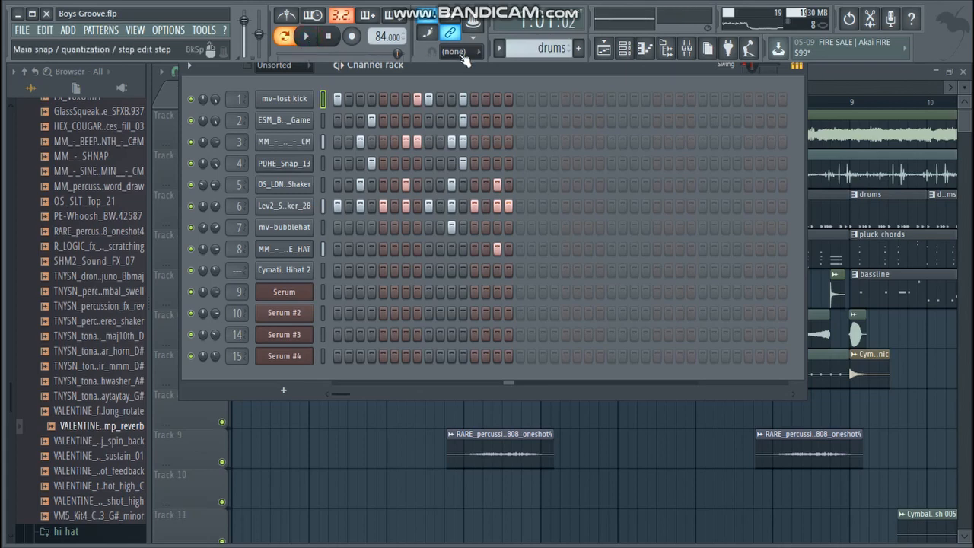
- In the mv-lost kick piano roll, set the velocity of the second kick note to 50%, and close the editor
{"action": "left_click", "coordinate": [295, 100]}
{"action": "right_click", "coordinate": [295, 99]}
{"action": "left_click", "coordinate": [350, 98]}
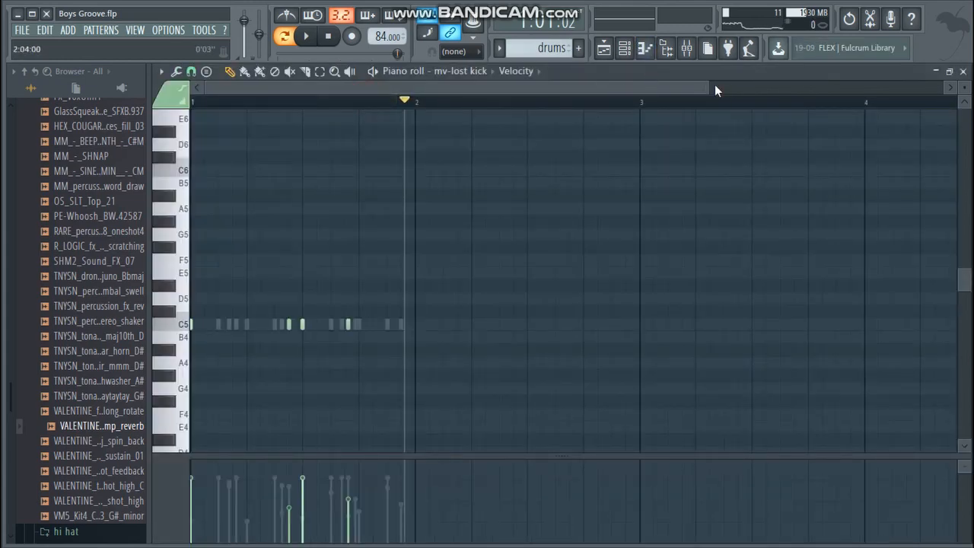
{"action": "left_click_drag", "start_coordinate": [709, 87], "coordinate": [352, 86]}
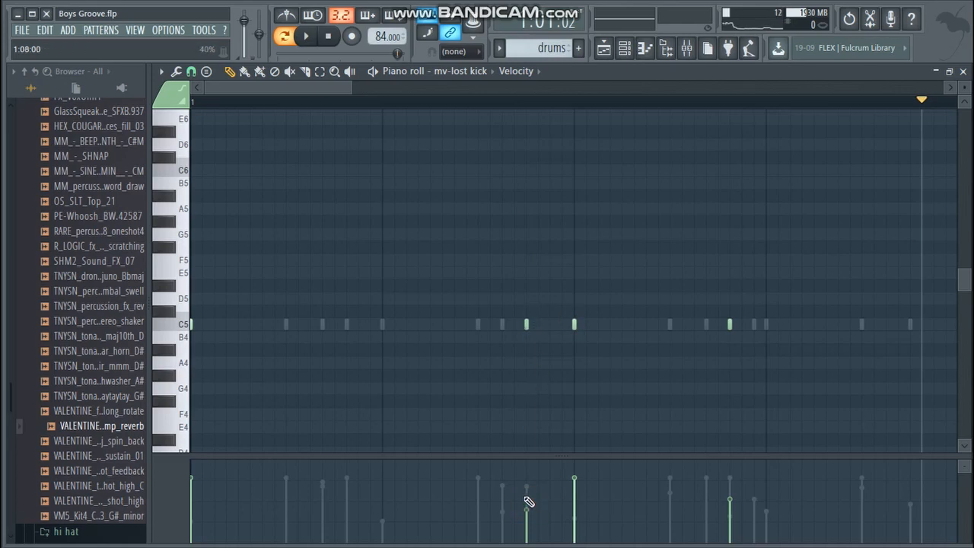
{"action": "left_click_drag", "start_coordinate": [529, 502], "coordinate": [530, 476]}
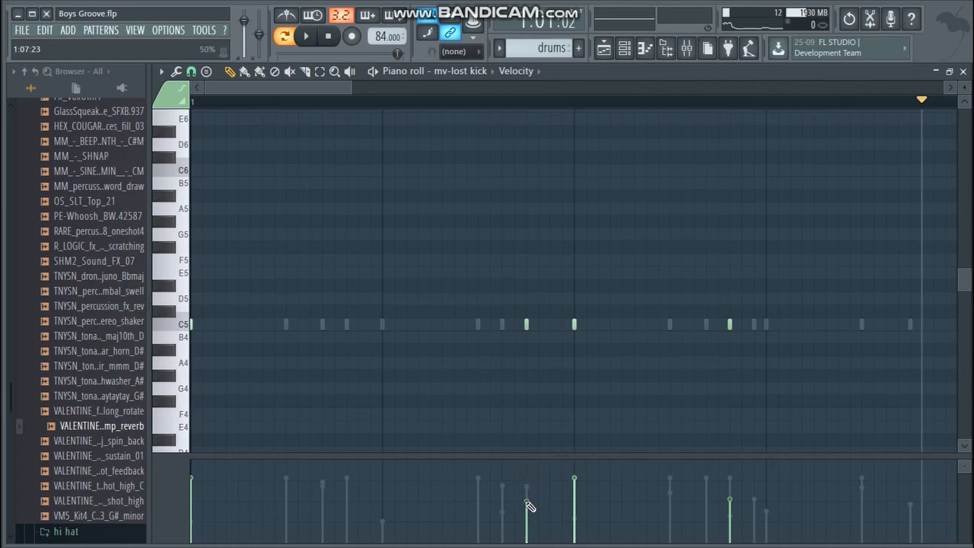
{"action": "left_click", "coordinate": [453, 111]}
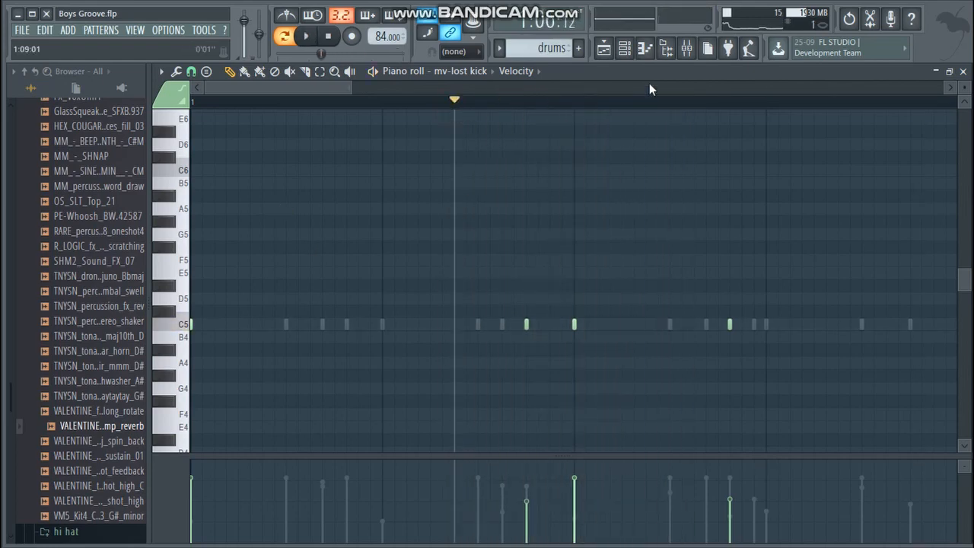
{"action": "scroll", "coordinate": [370, 97], "scroll_direction": "up", "scroll_amount": 4}
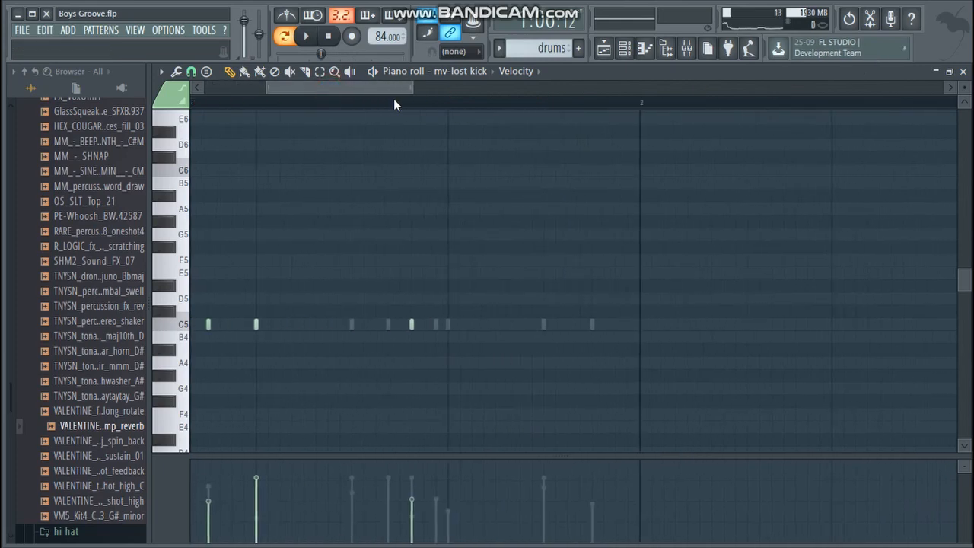
{"action": "mouse_move", "coordinate": [394, 99]}
{"action": "left_mouse_down"}
{"action": "mouse_move", "coordinate": [312, 100]}
{"action": "mouse_move", "coordinate": [401, 89]}
{"action": "left_mouse_up"}
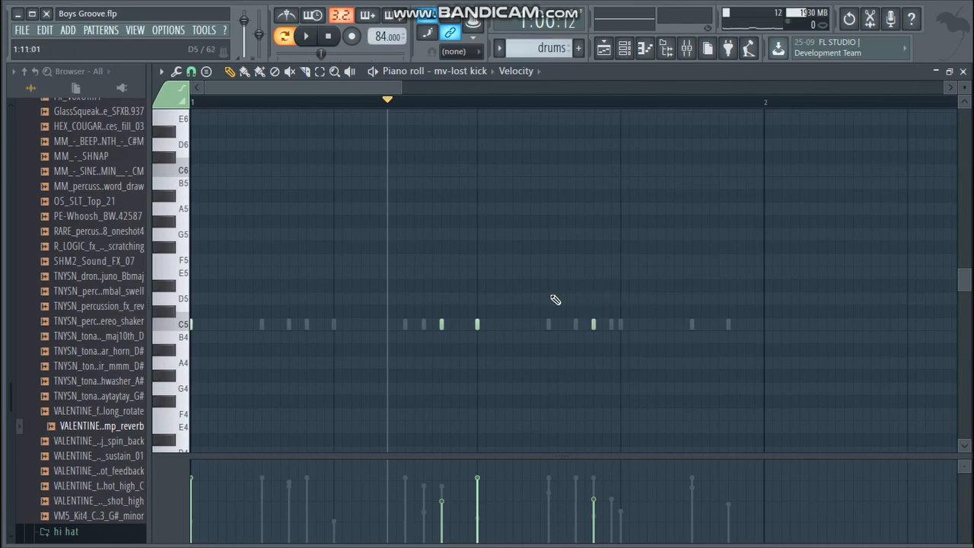
{"action": "left_click", "coordinate": [963, 71]}
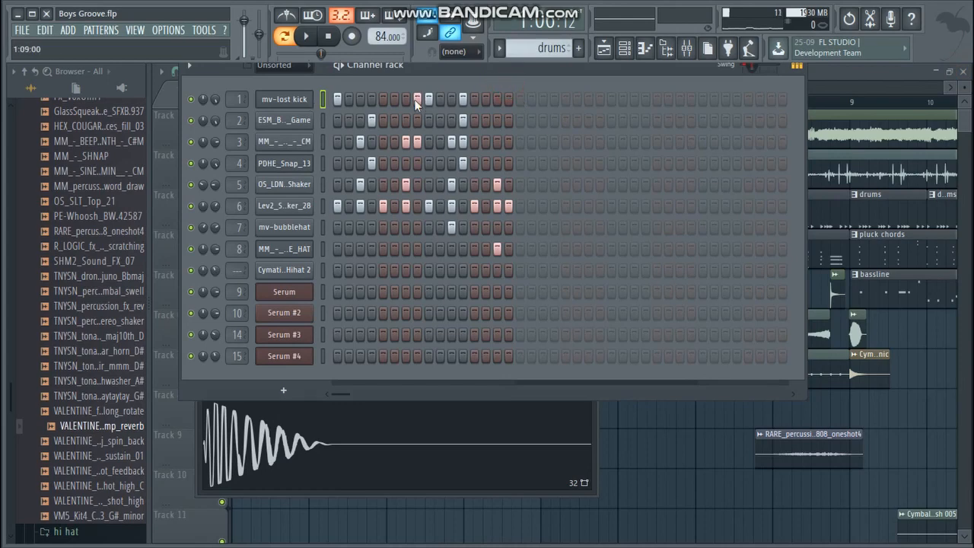
- Open the PDHE_Snap_13 channel settings and audition its sample
{"action": "left_click", "coordinate": [284, 163]}
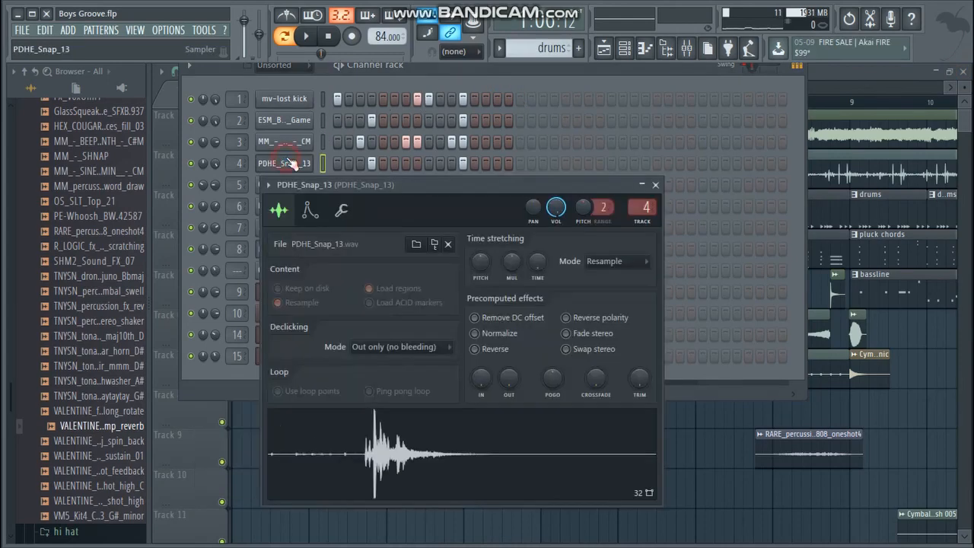
{"action": "left_click", "coordinate": [434, 430]}
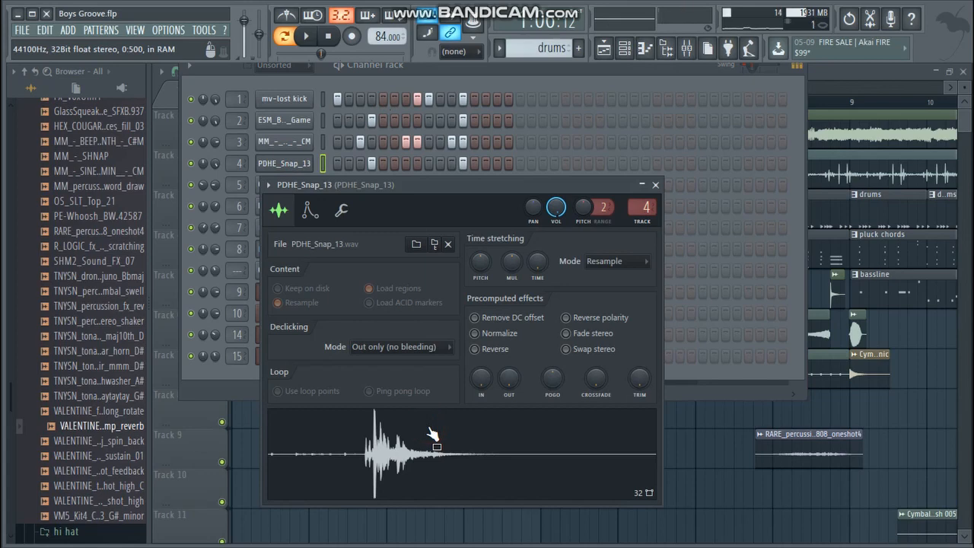
{"action": "left_click", "coordinate": [414, 80]}
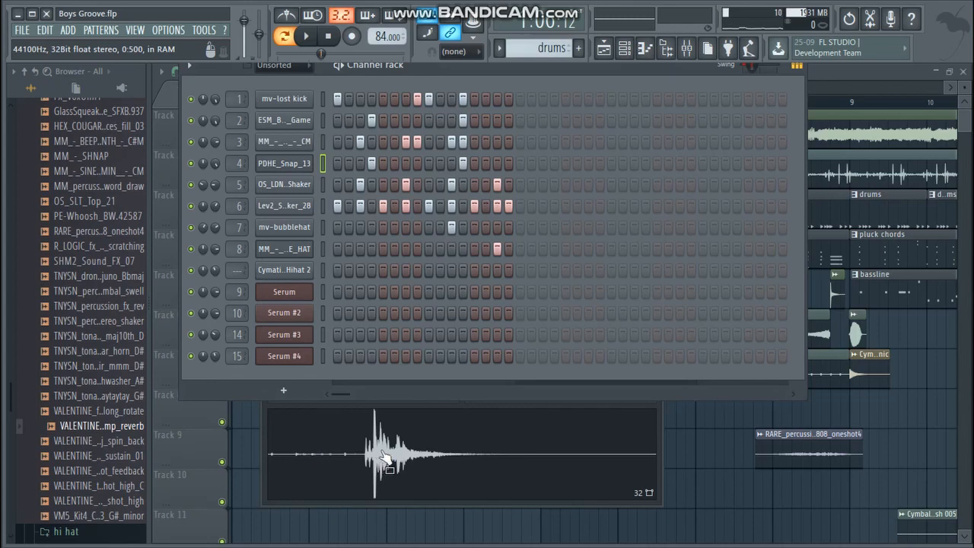
- Try moving the first PDHE_Snap_13 note onto beat two, play the pattern, and move the note back before the beat
{"action": "right_click", "coordinate": [307, 166]}
{"action": "left_click", "coordinate": [313, 167]}
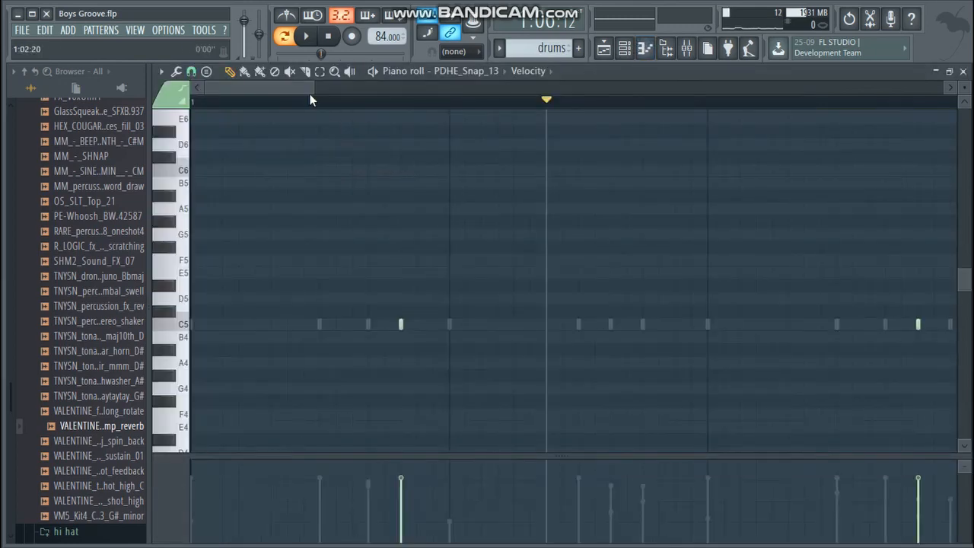
{"action": "left_click_drag", "start_coordinate": [400, 321], "coordinate": [449, 326]}
{"action": "left_click_drag", "start_coordinate": [226, 98], "coordinate": [126, 99]}
{"action": "key", "text": "space"}
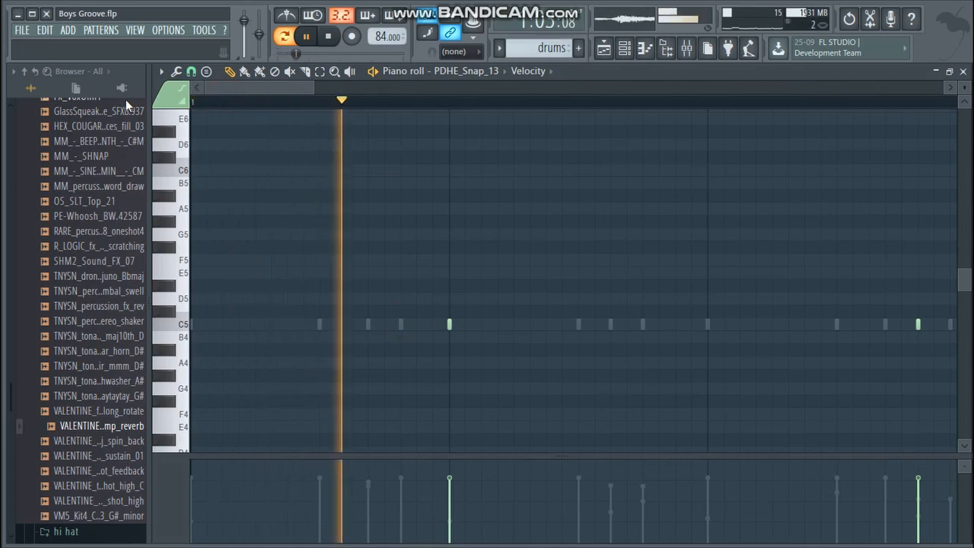
{"action": "key", "text": "space"}
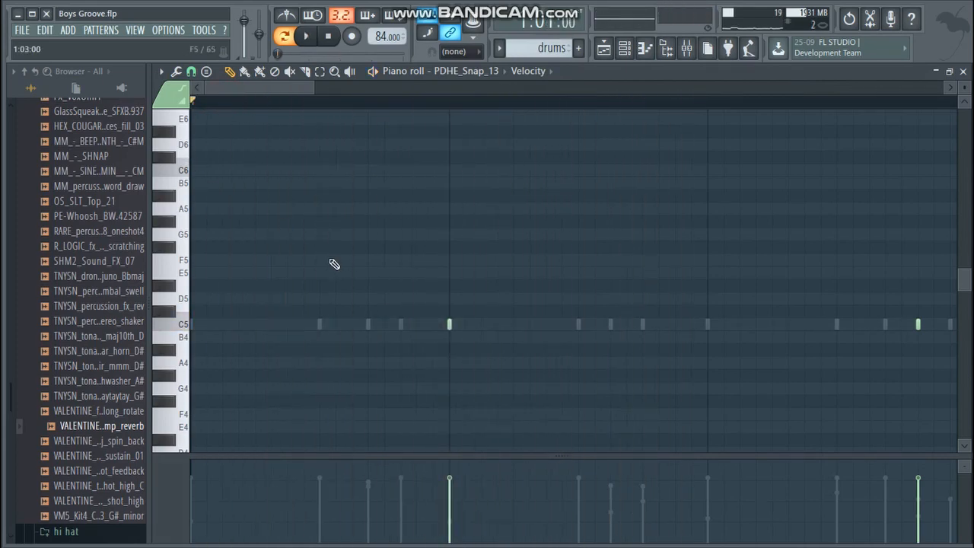
{"action": "left_click_drag", "start_coordinate": [450, 320], "coordinate": [397, 321]}
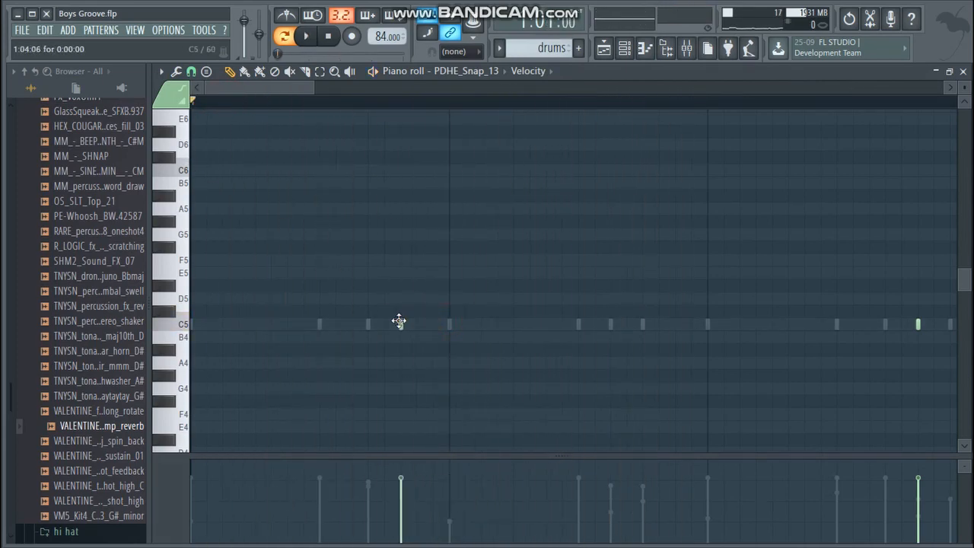
{"action": "left_click", "coordinate": [963, 72]}
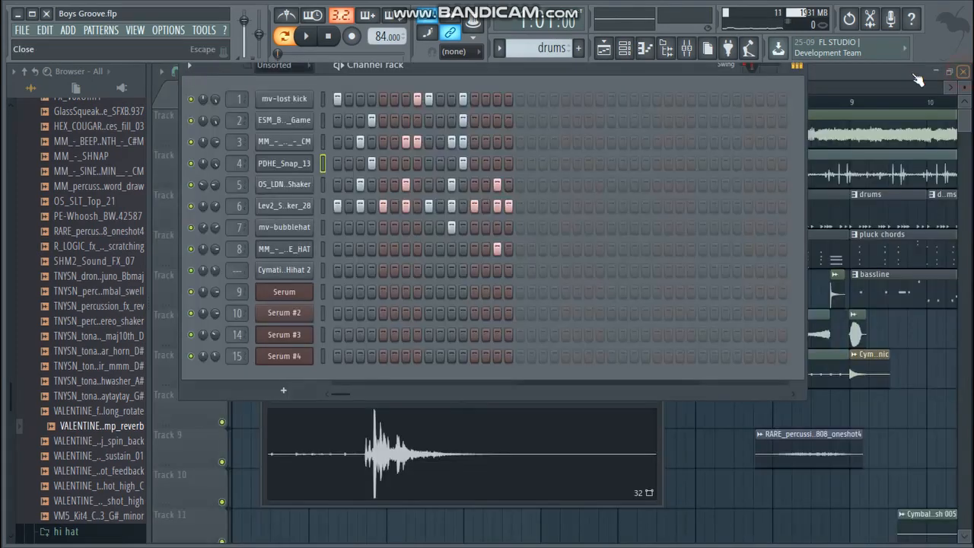
- Open the ESM_Bone_Quick_Snap_2 channel settings and audition its sample
{"action": "left_click", "coordinate": [280, 122]}
{"action": "left_click", "coordinate": [397, 459]}
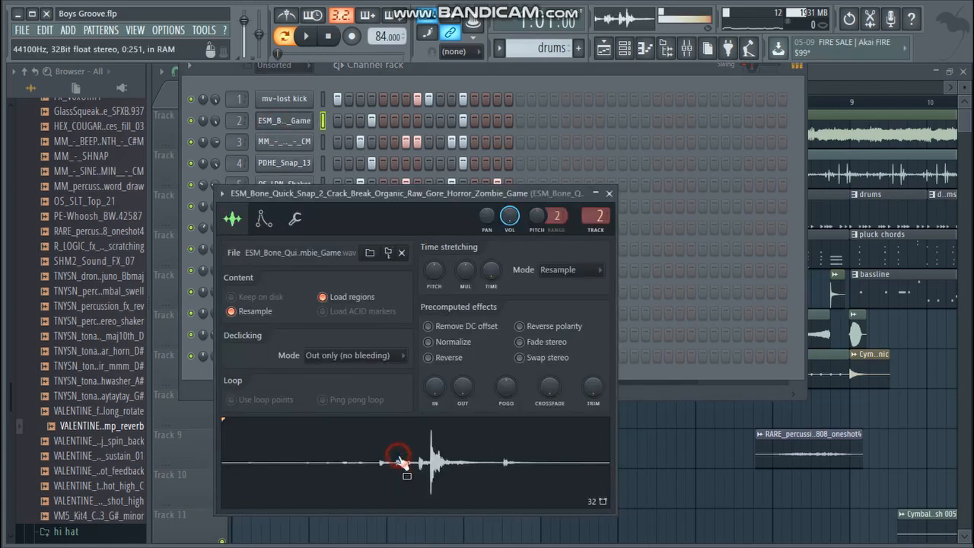
{"action": "left_click", "coordinate": [402, 462]}
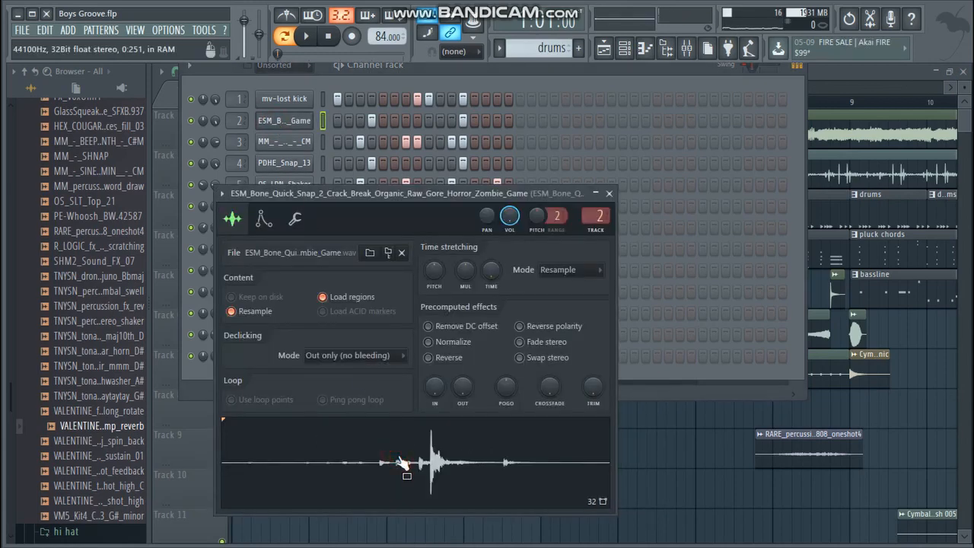
- Open the ESM_Bone_Quick_Snap_2 piano roll, show the whole bar, and place the playhead just before the first snap note
{"action": "right_click", "coordinate": [304, 119]}
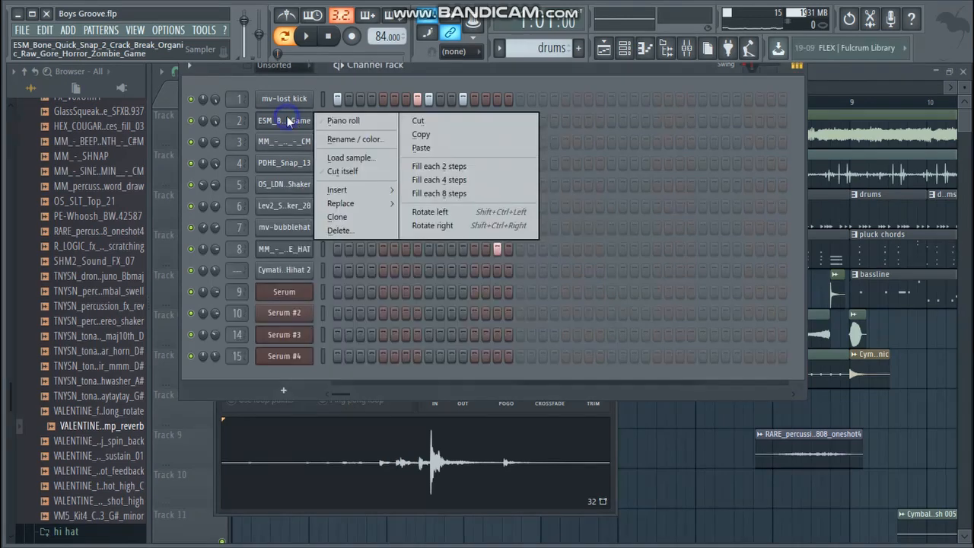
{"action": "left_click", "coordinate": [342, 120]}
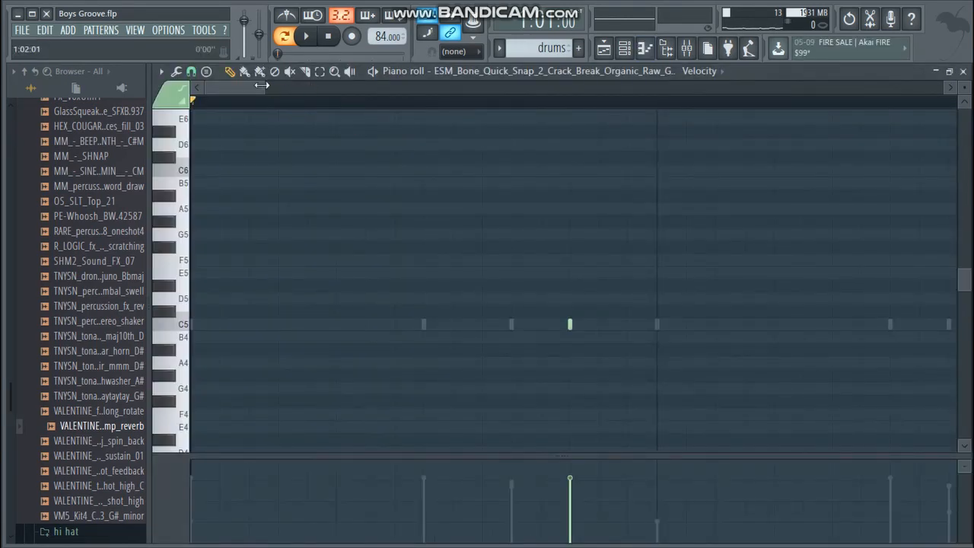
{"action": "left_click_drag", "start_coordinate": [261, 85], "coordinate": [374, 86]}
{"action": "left_click", "coordinate": [307, 105]}
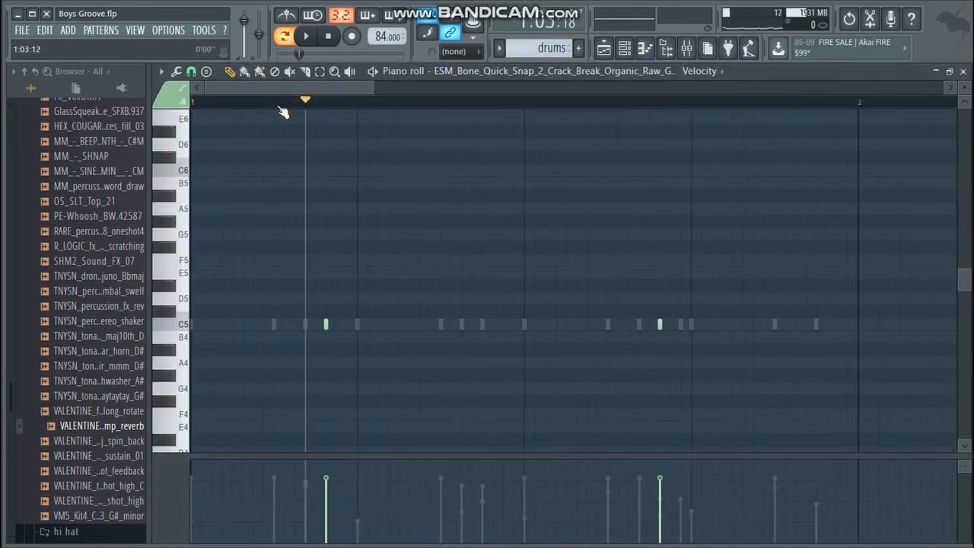
- Play the ESM_Bone_Quick_Snap_2 notes from the start of the bar, stop playback and close the piano roll
{"action": "left_click_drag", "start_coordinate": [276, 106], "coordinate": [185, 106]}
{"action": "key", "text": "space"}
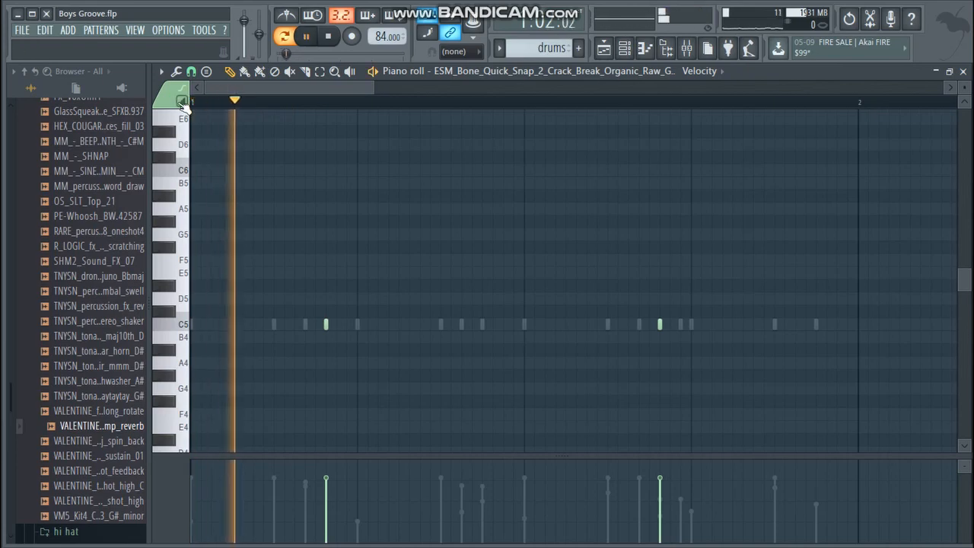
{"action": "key", "text": "space"}
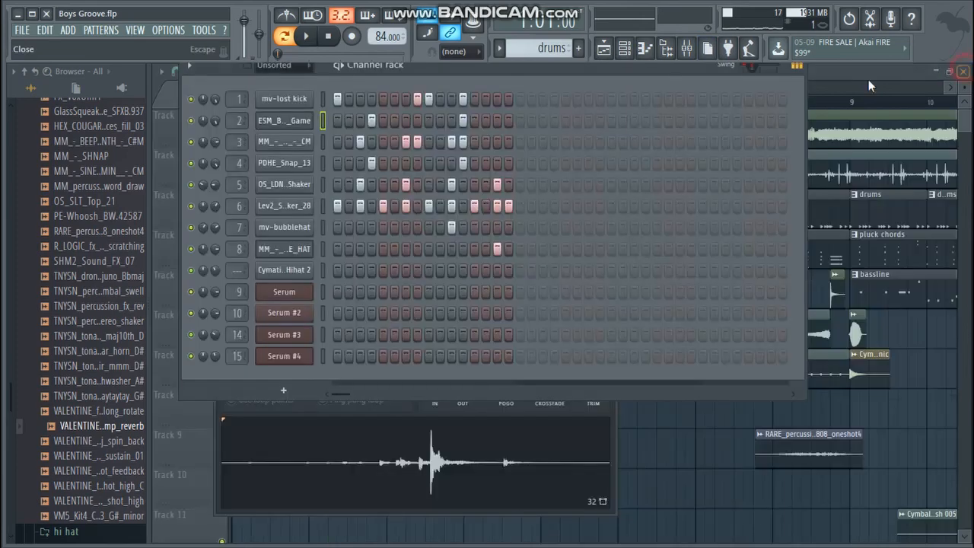
{"action": "left_click", "coordinate": [963, 70]}
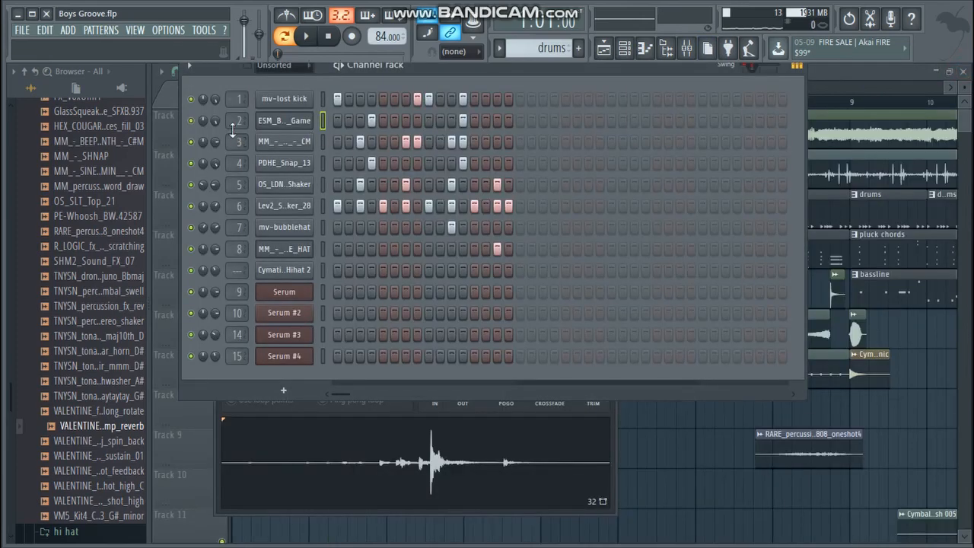
- Mute the channels on mixer tracks 2, 3 and 5 to 8, and play the drums with and without the ESM snap
{"action": "left_click", "coordinate": [191, 121]}
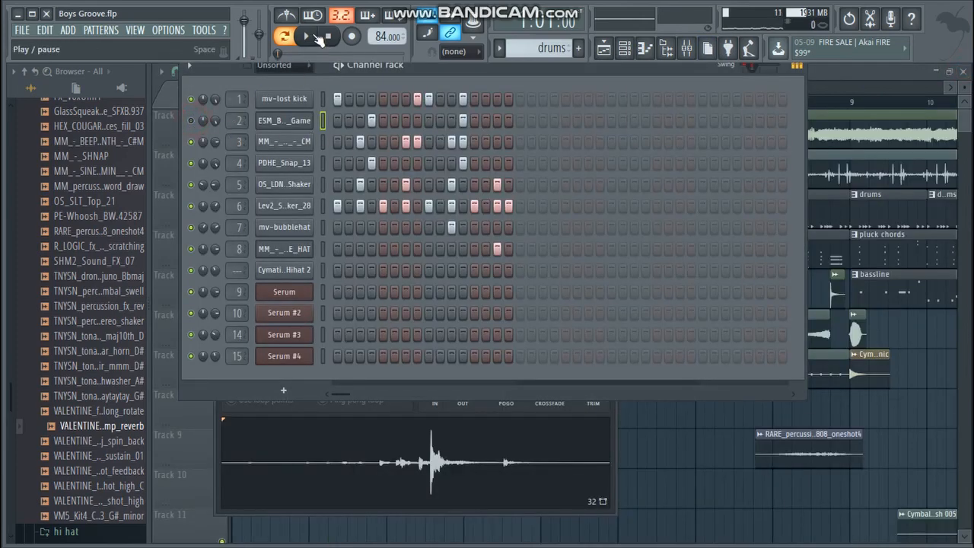
{"action": "left_click", "coordinate": [191, 141]}
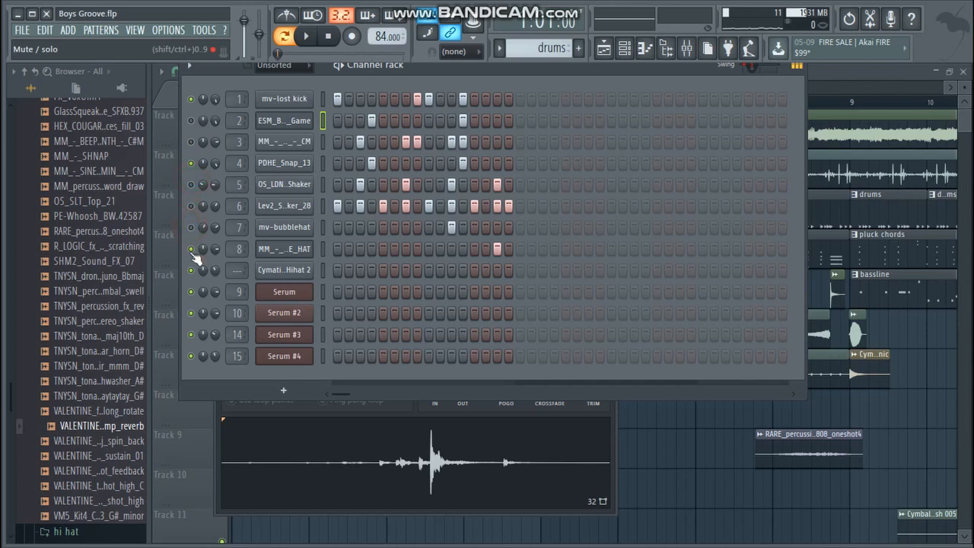
{"action": "left_click", "coordinate": [305, 36]}
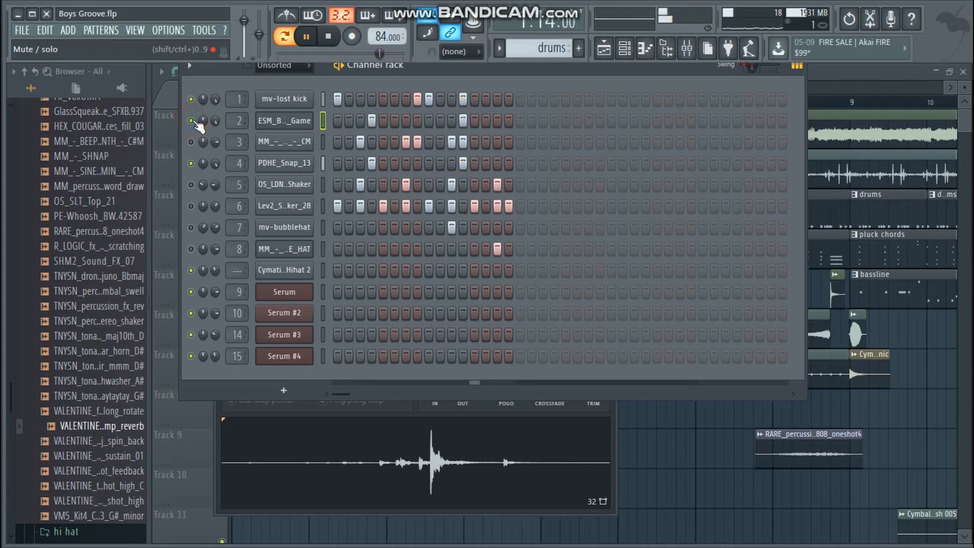
{"action": "left_click", "coordinate": [306, 37]}
{"action": "left_click", "coordinate": [307, 38]}
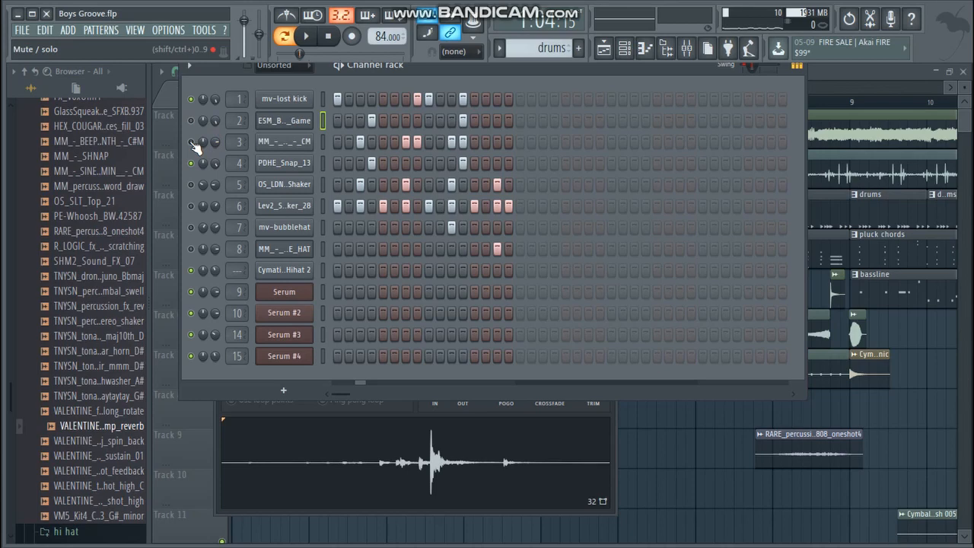
- Unmute the OS_LDNB_Noodle_Shaker and ESM snap channels, and examine the shaker's notes across the whole bar in its piano roll
{"action": "left_click", "coordinate": [188, 185]}
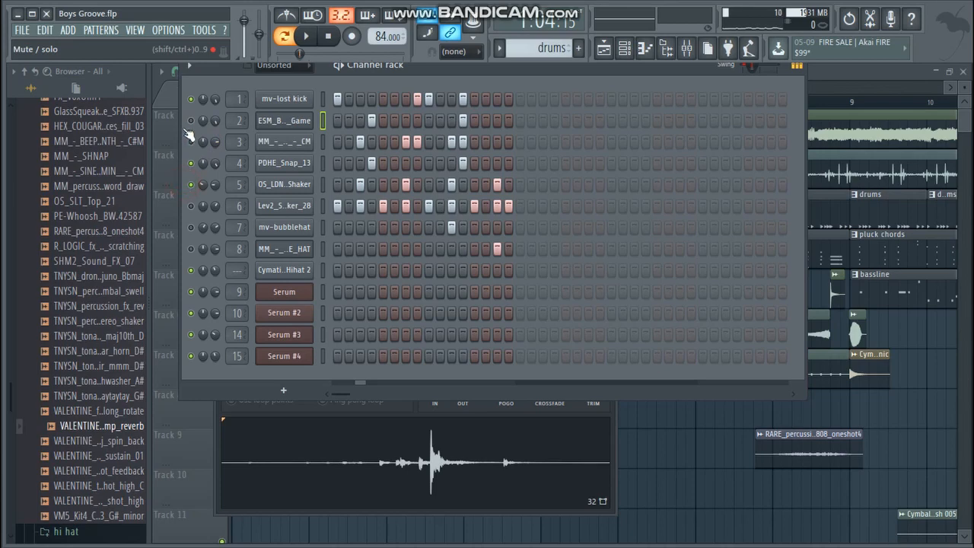
{"action": "right_click", "coordinate": [283, 185]}
{"action": "left_click", "coordinate": [348, 186]}
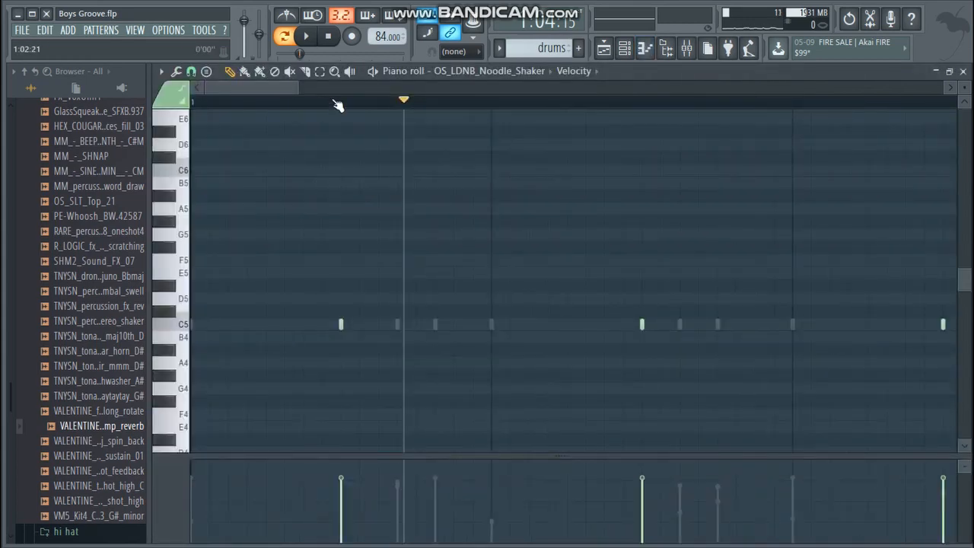
{"action": "left_click_drag", "start_coordinate": [293, 85], "coordinate": [525, 102]}
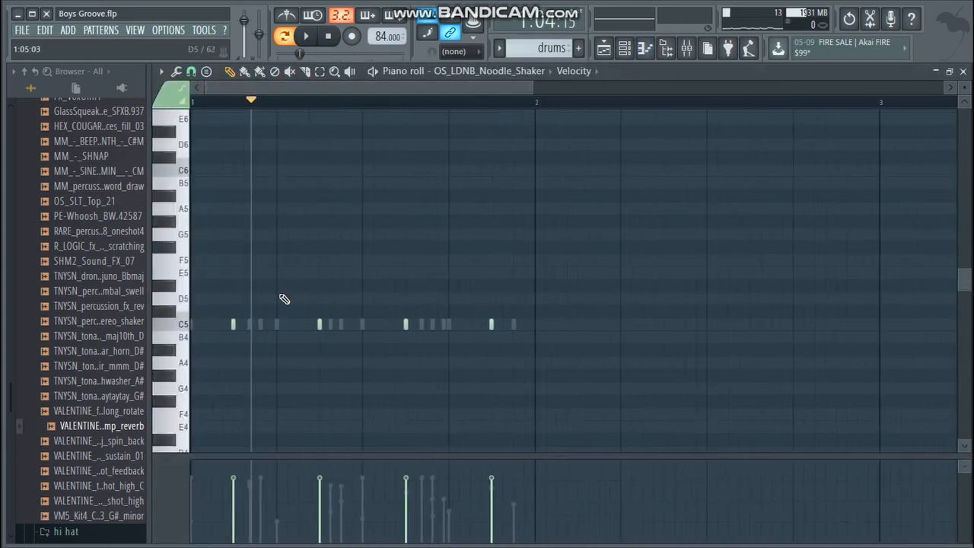
{"action": "left_click", "coordinate": [963, 70]}
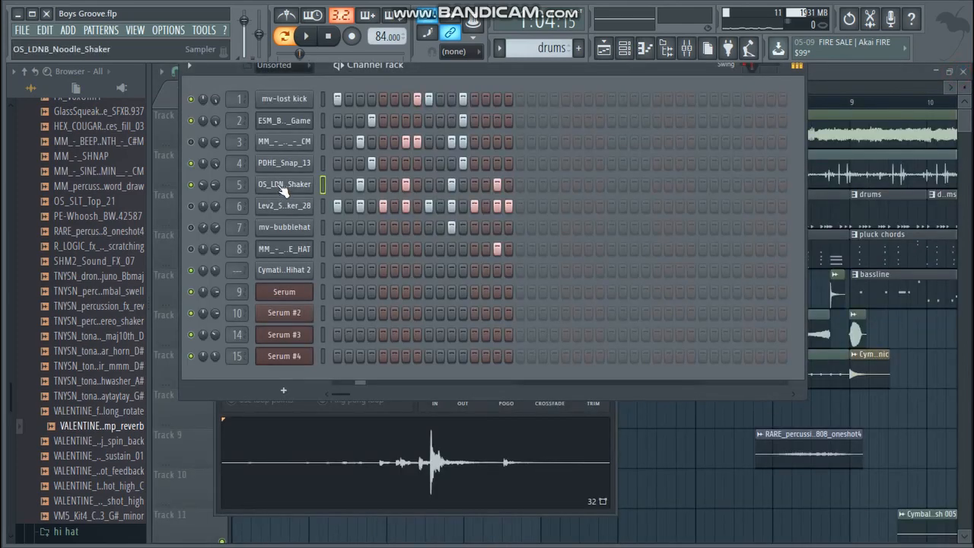
- Look through the OS_LDNB_Noodle_Shaker sample, envelope and miscellaneous settings, and play the pattern with the shaker
{"action": "left_click", "coordinate": [280, 185]}
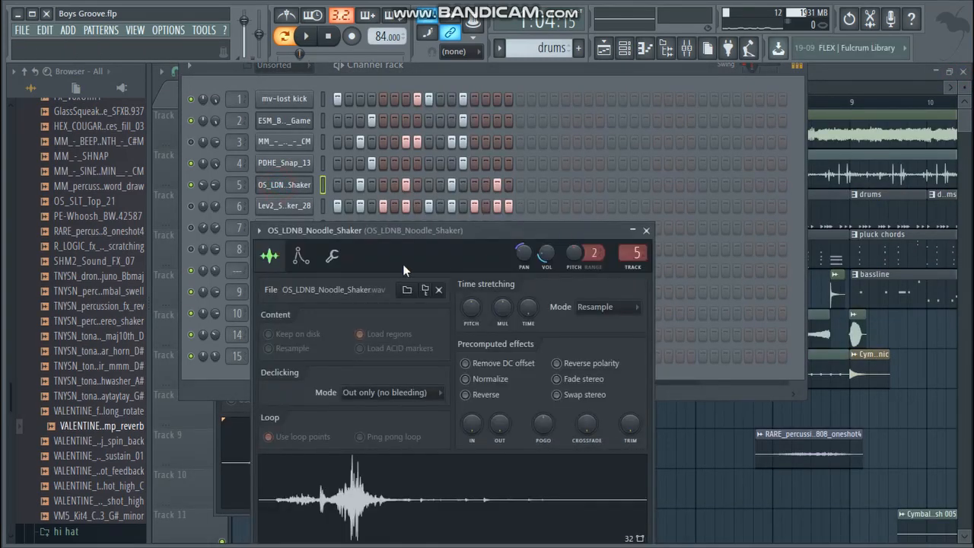
{"action": "left_click", "coordinate": [301, 257]}
{"action": "left_click", "coordinate": [333, 257]}
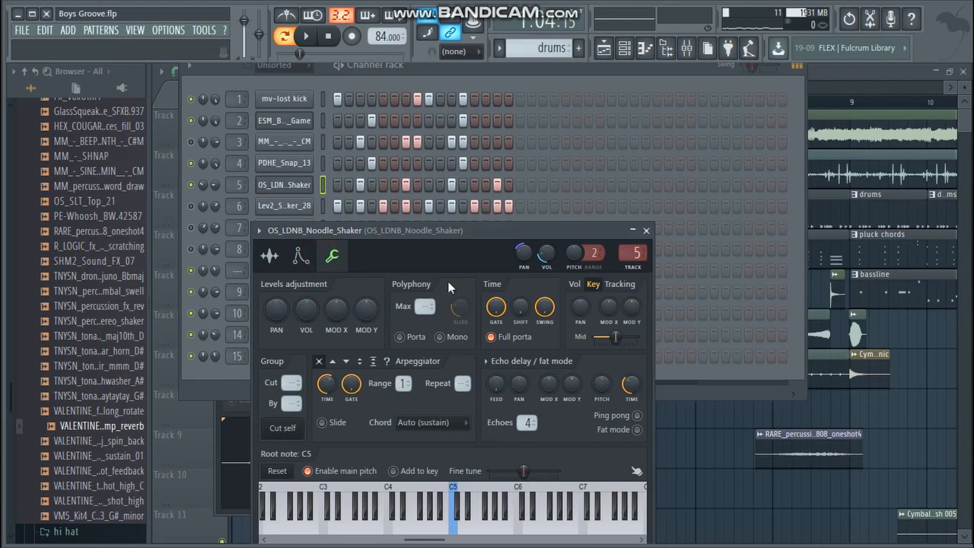
{"action": "left_click", "coordinate": [646, 230]}
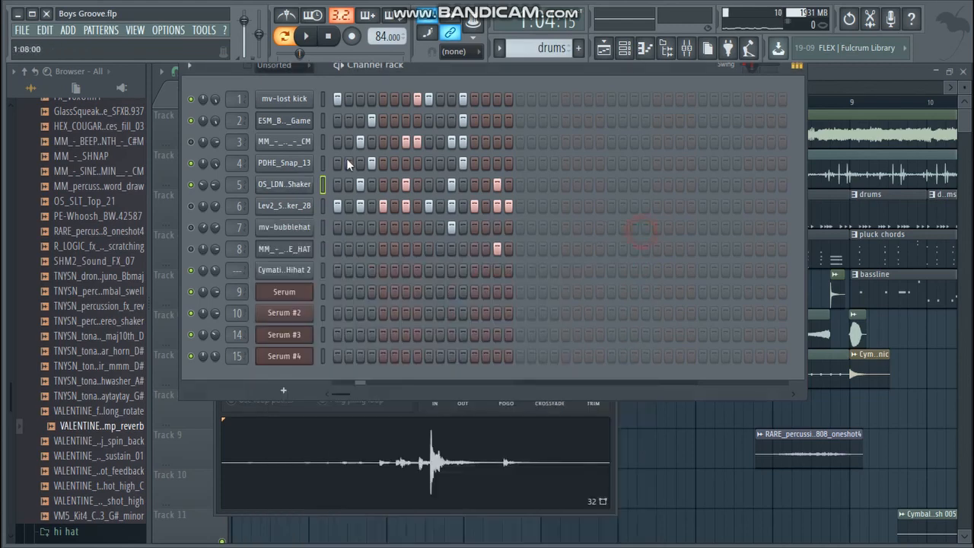
{"action": "left_click", "coordinate": [306, 36]}
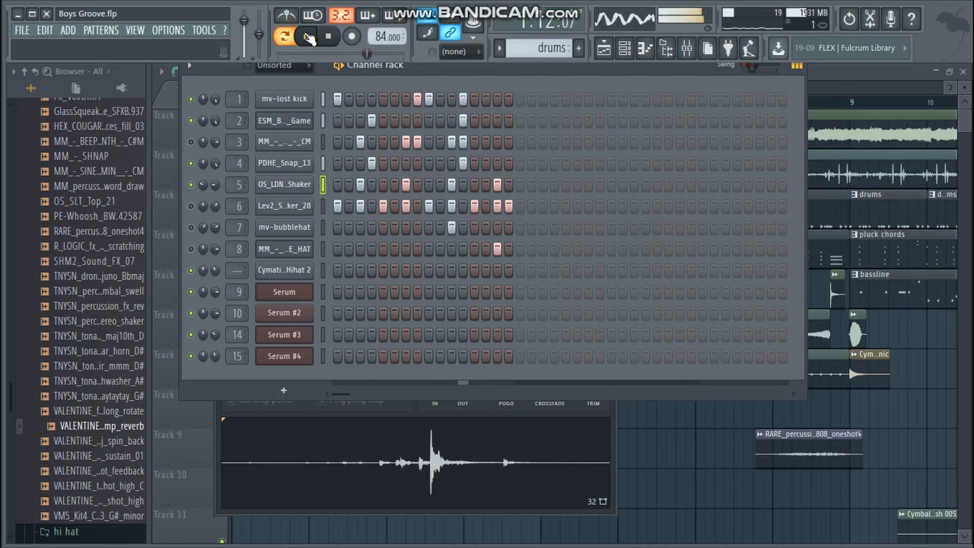
{"action": "left_click", "coordinate": [308, 38]}
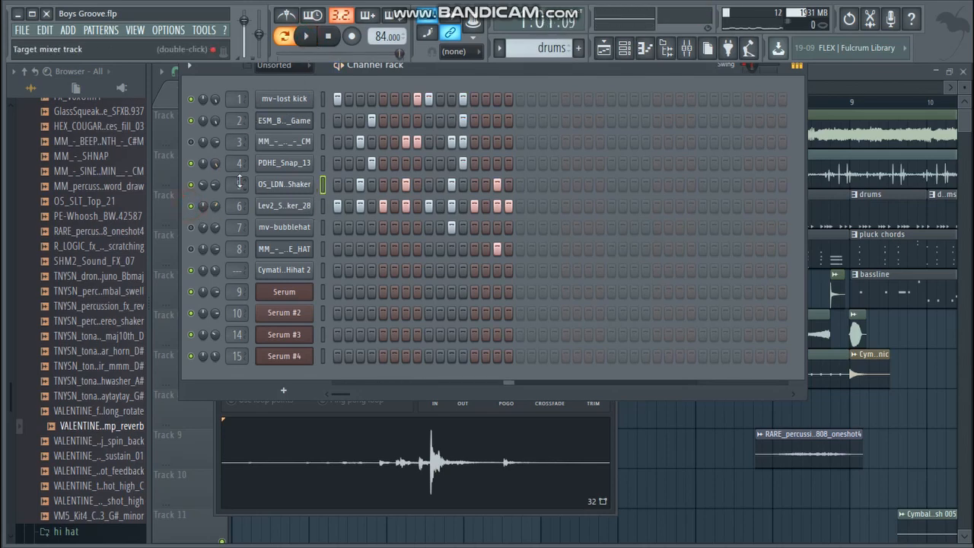
- Play the pattern with Lev2_Shaker_28 unmuted and slightly raise the velocity of its beat-two note in the piano roll
{"action": "left_click", "coordinate": [307, 36]}
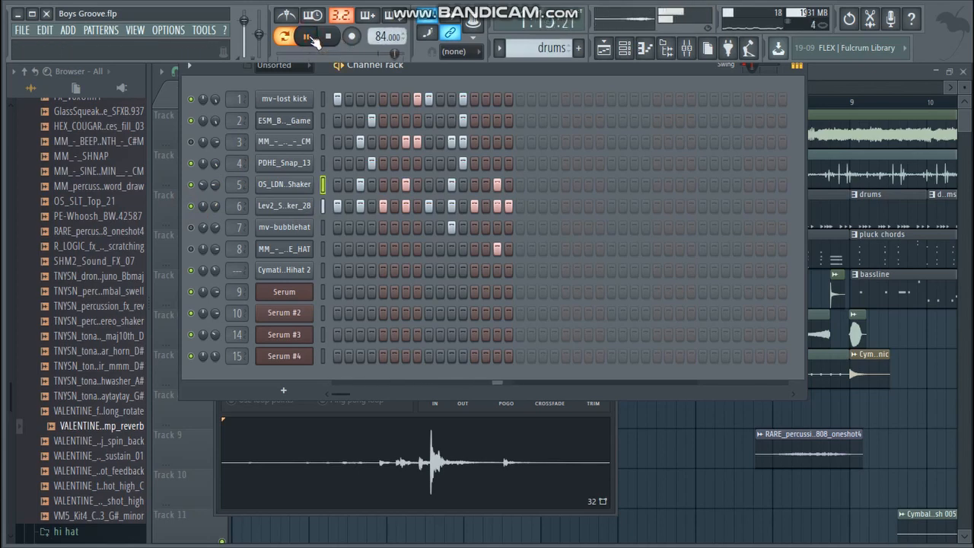
{"action": "right_click", "coordinate": [282, 206]}
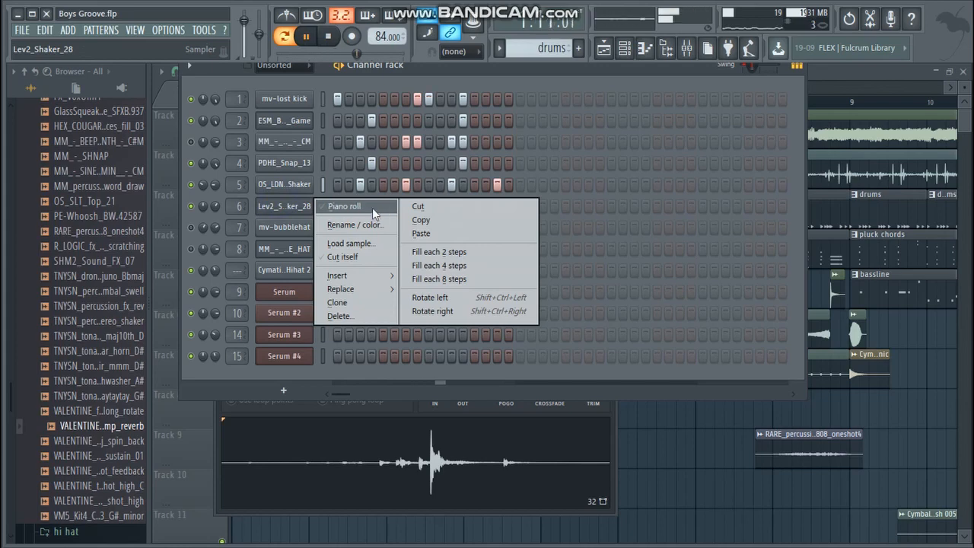
{"action": "left_click", "coordinate": [372, 208]}
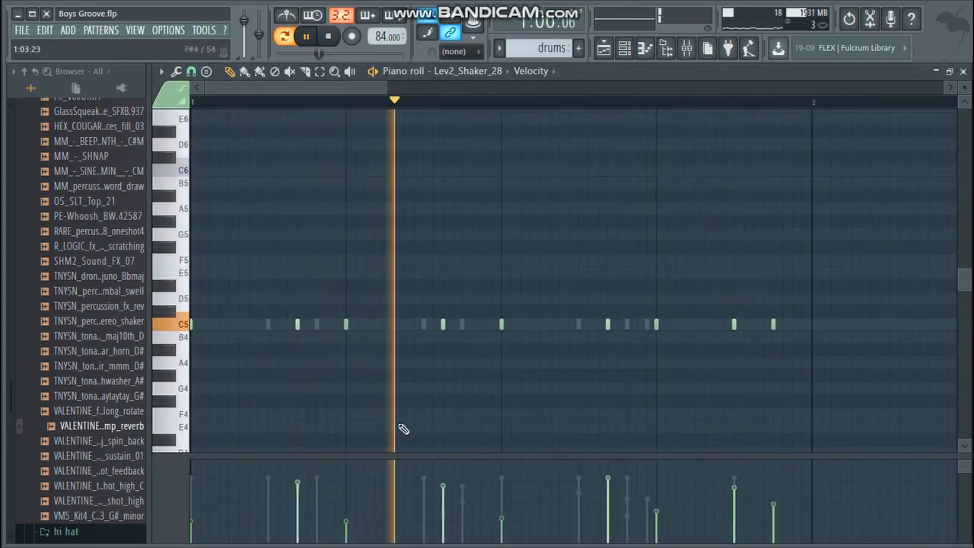
{"action": "mouse_move", "coordinate": [352, 517]}
{"action": "left_mouse_down"}
{"action": "mouse_move", "coordinate": [349, 499]}
{"action": "mouse_move", "coordinate": [348, 520]}
{"action": "left_mouse_up"}
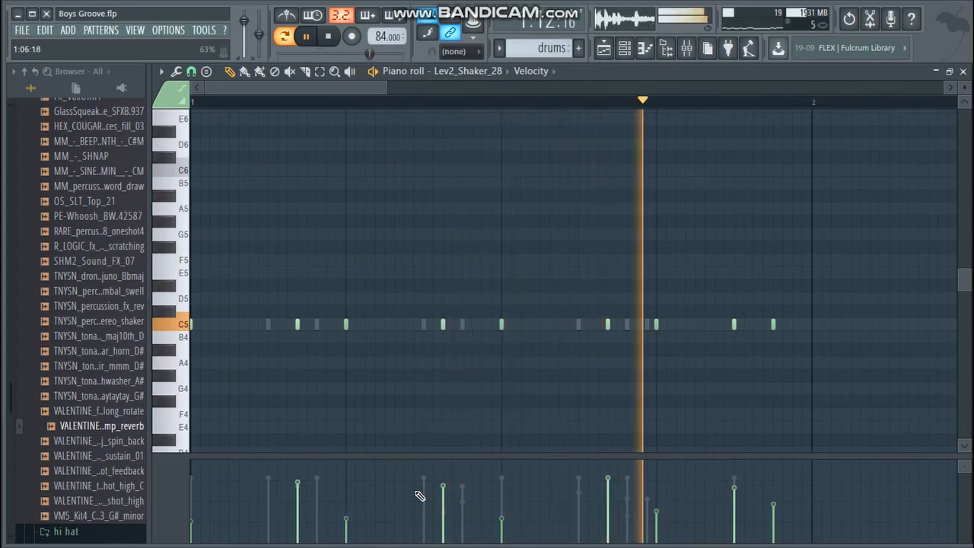
{"action": "left_click", "coordinate": [963, 71]}
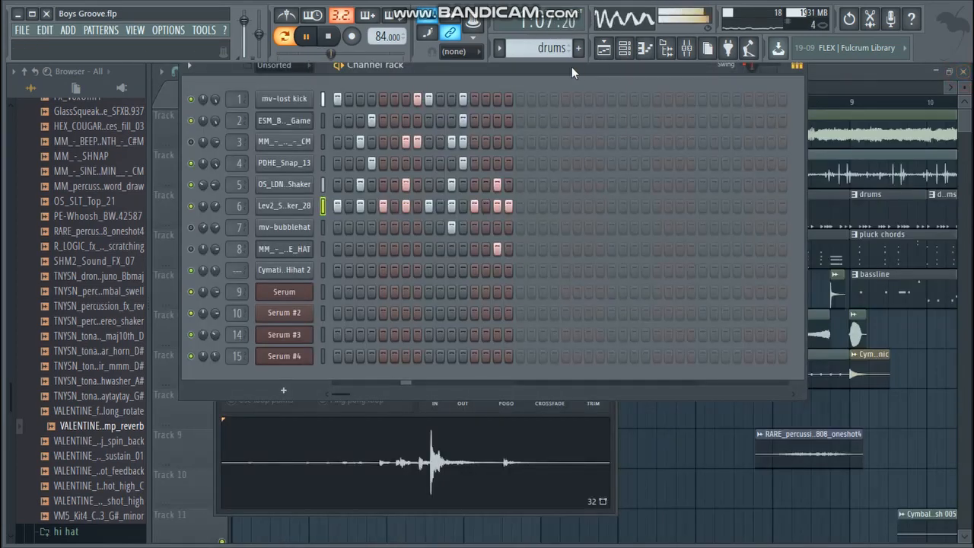
- Unmute the MM_-_HAT_-_CM channel, play the pattern and open the hat's piano roll
{"action": "left_click", "coordinate": [192, 228]}
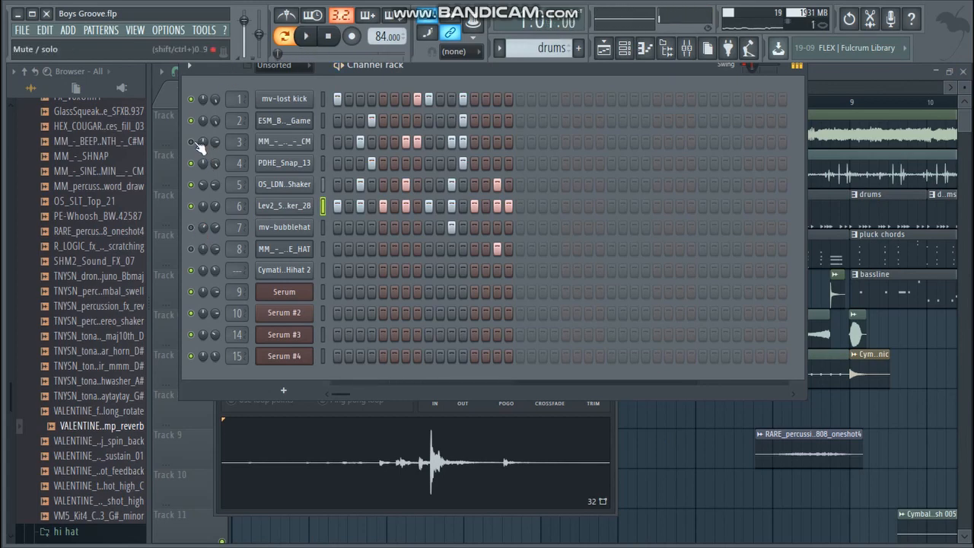
{"action": "key", "text": "space"}
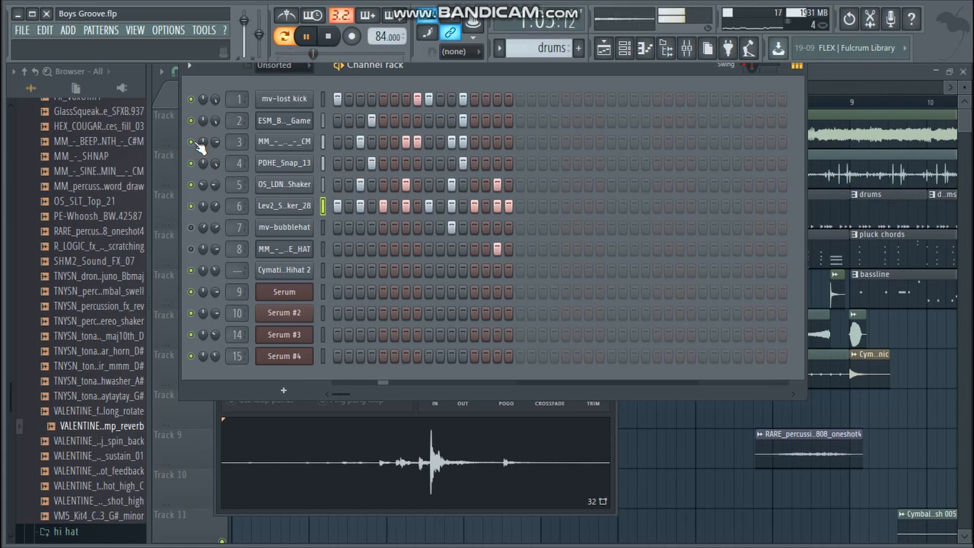
{"action": "right_click", "coordinate": [283, 142]}
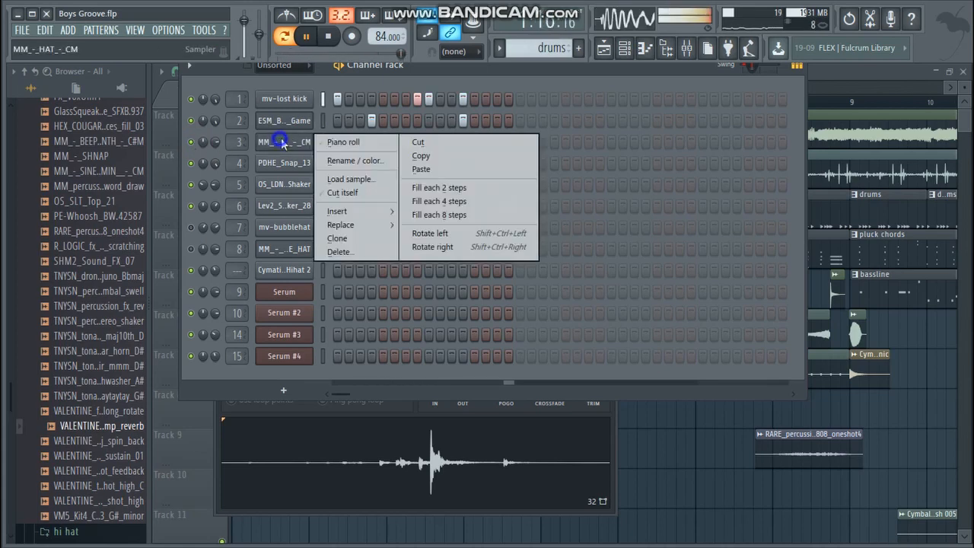
{"action": "left_click", "coordinate": [339, 137]}
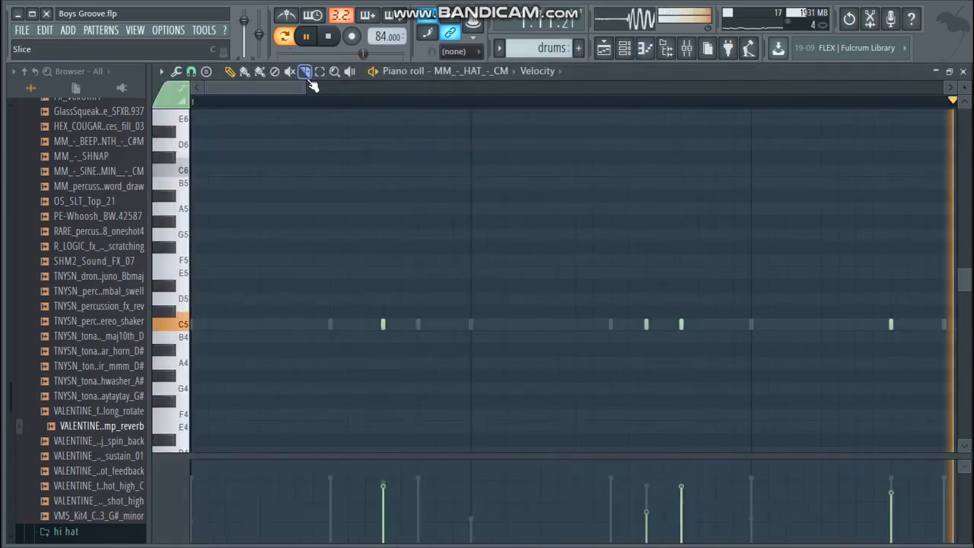
- Show the whole bar of MM_-_HAT_-_CM notes, examine their velocities, stop playback and close the piano roll
{"action": "left_click_drag", "start_coordinate": [306, 88], "coordinate": [409, 95]}
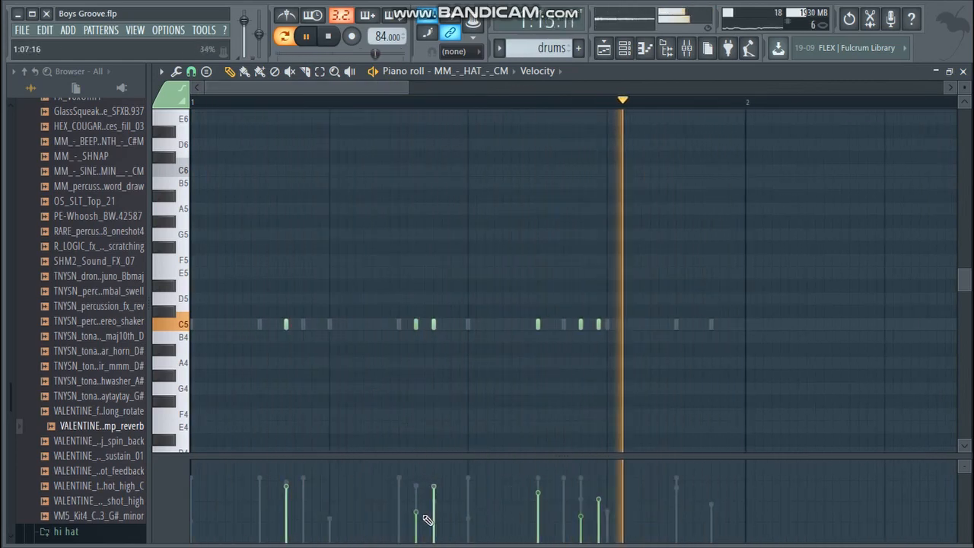
{"action": "left_click_drag", "start_coordinate": [414, 513], "coordinate": [412, 528]}
{"action": "key", "text": "space"}
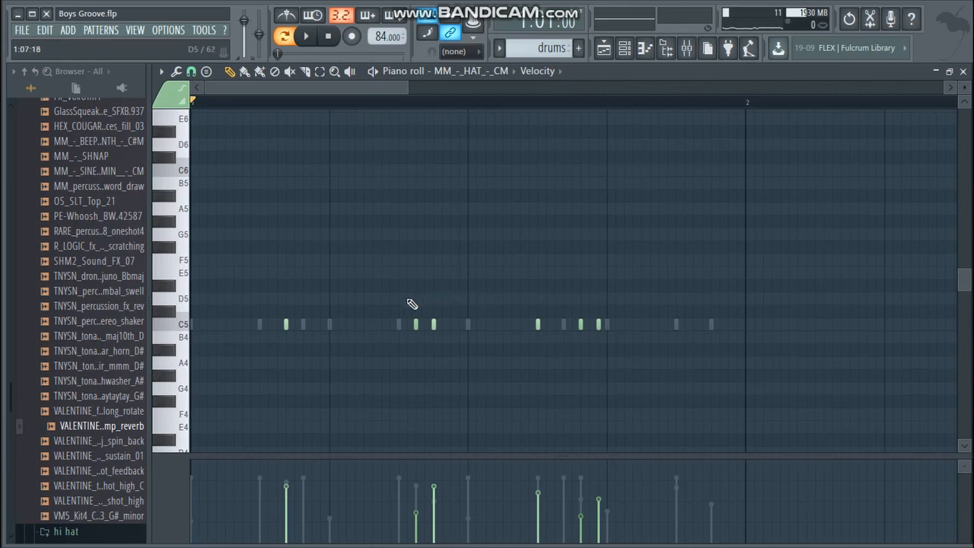
{"action": "left_click", "coordinate": [963, 71]}
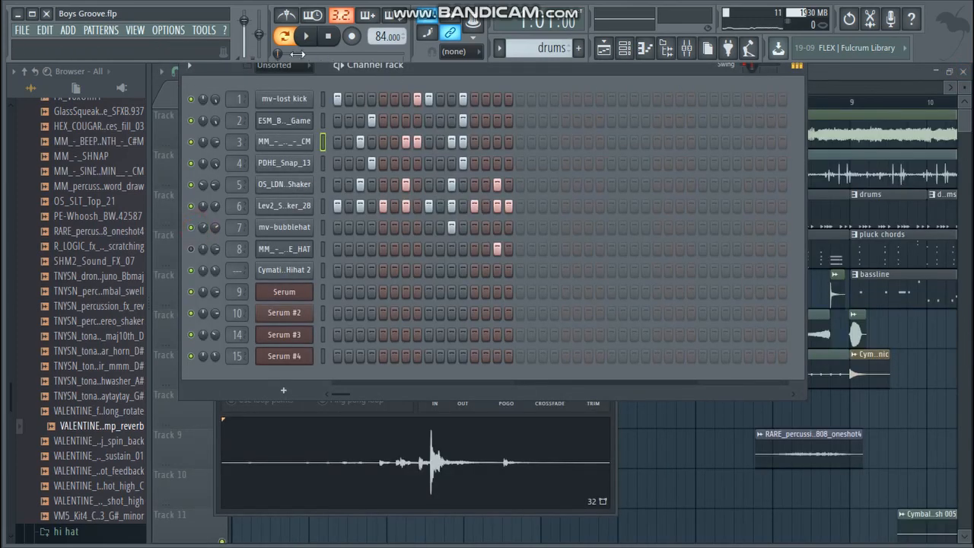
- Play the full drum pattern with mv-bubblehat unmuted, and unmute the hat channel on mixer track 8 during playback
{"action": "left_click", "coordinate": [306, 36]}
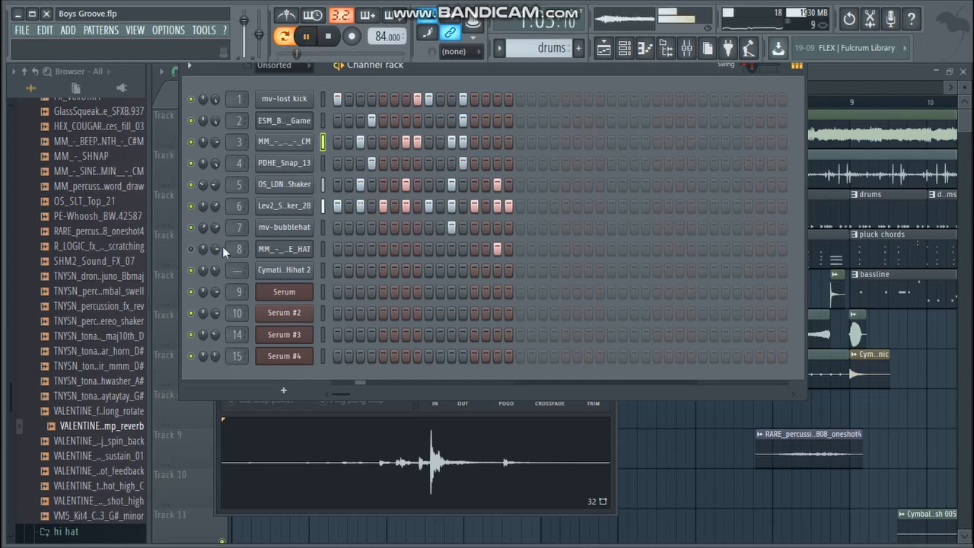
{"action": "left_click", "coordinate": [191, 249]}
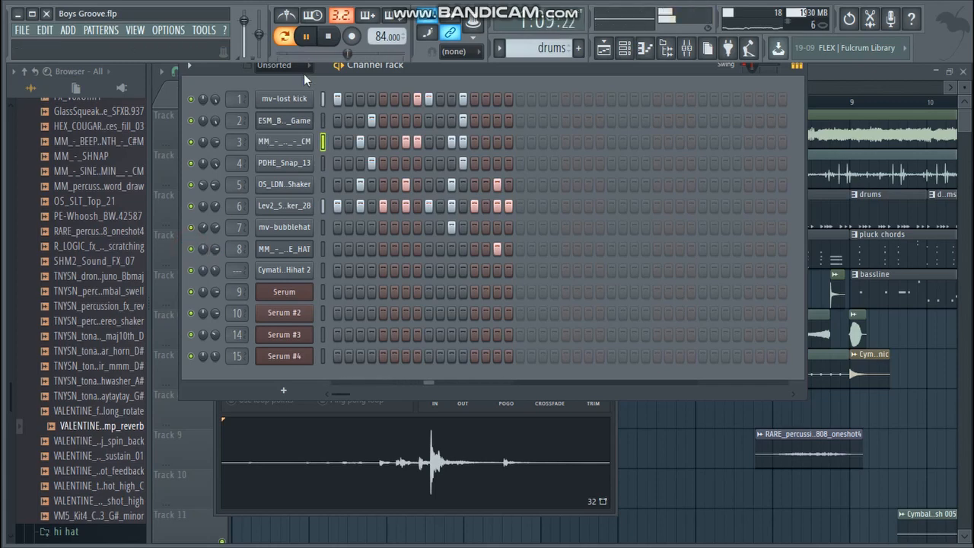
{"action": "left_click", "coordinate": [307, 37]}
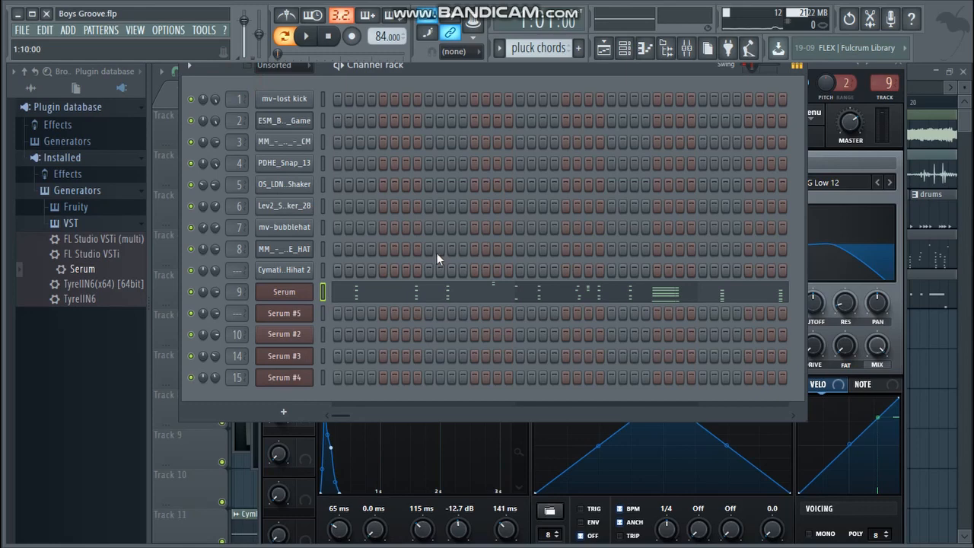
- Delete the Serum #5 channel and open the Serum synth that plays the pluck chords pattern
{"action": "right_click", "coordinate": [278, 313]}
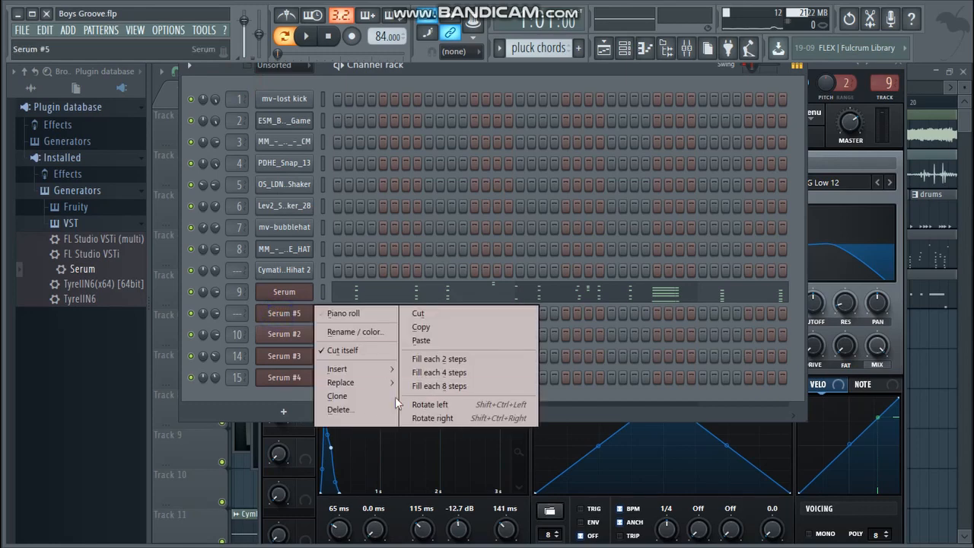
{"action": "left_click", "coordinate": [367, 410]}
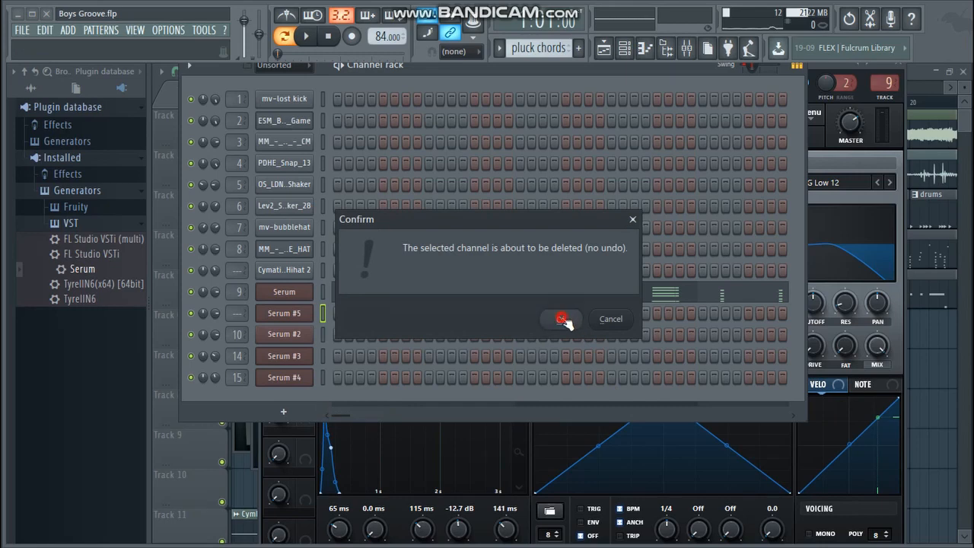
{"action": "left_click", "coordinate": [563, 319]}
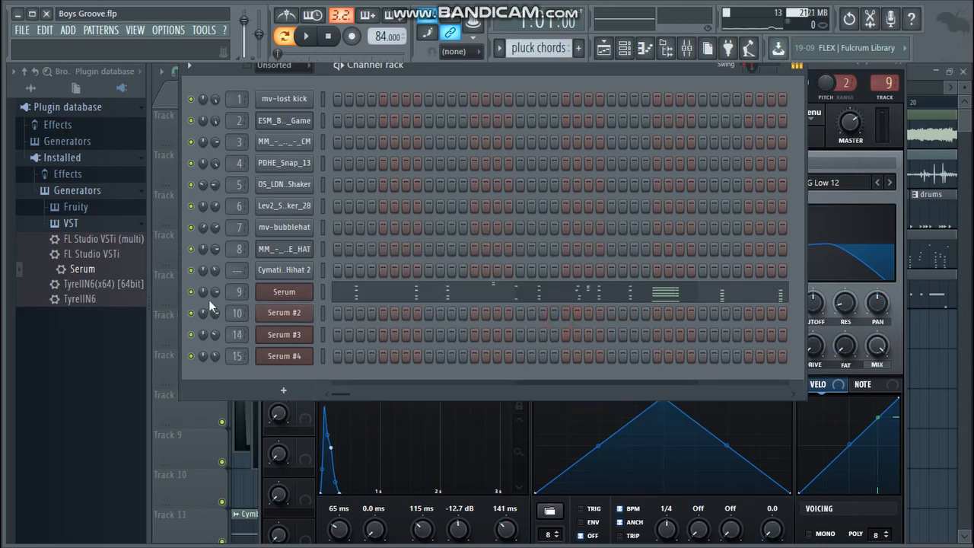
{"action": "left_click", "coordinate": [285, 292]}
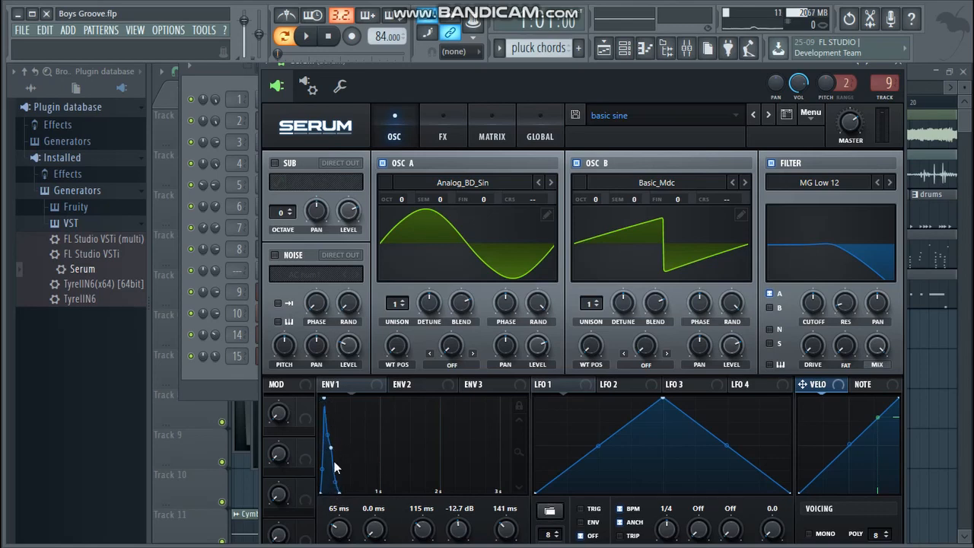
- Play the pluck chords pattern from the channel rack, pause it and open the effects page of its Serum synth
{"action": "left_click", "coordinate": [235, 367]}
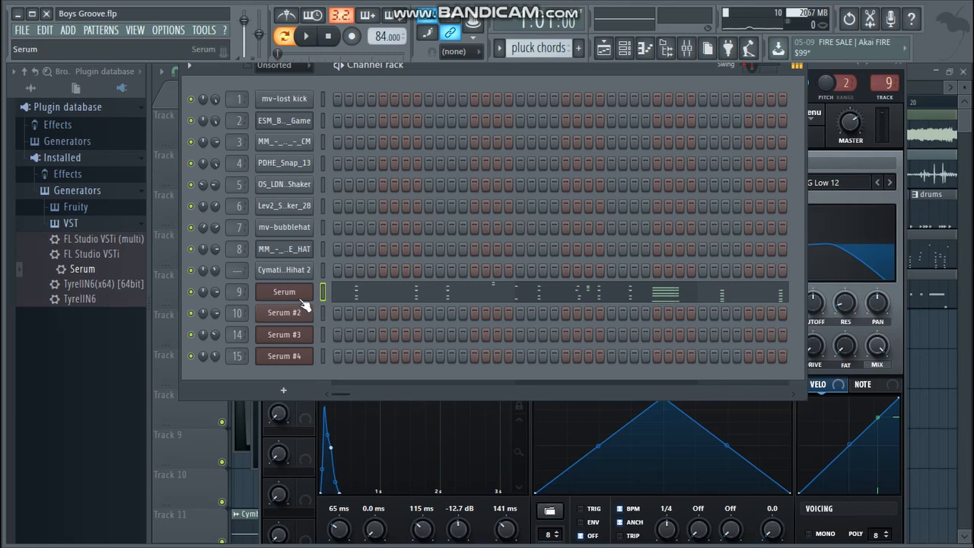
{"action": "left_click", "coordinate": [303, 36]}
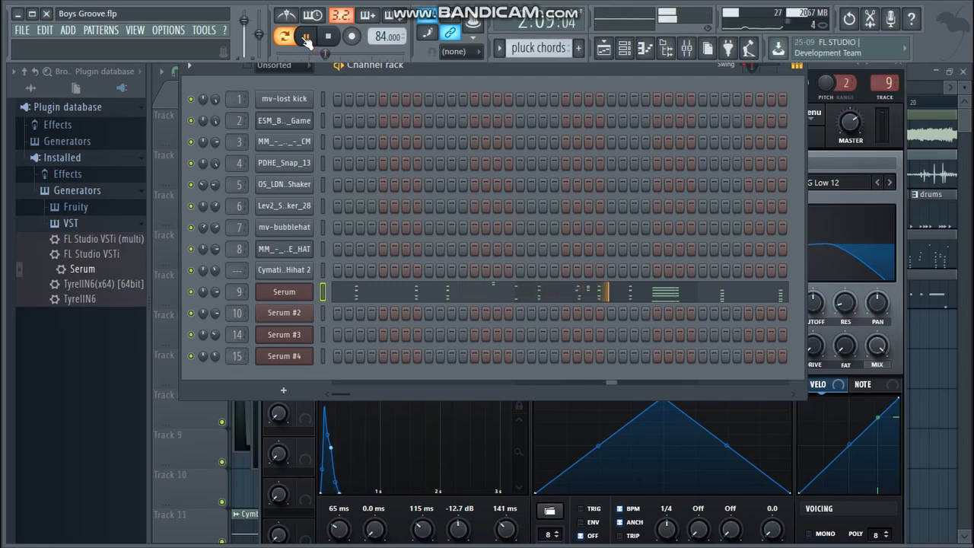
{"action": "left_click", "coordinate": [304, 38]}
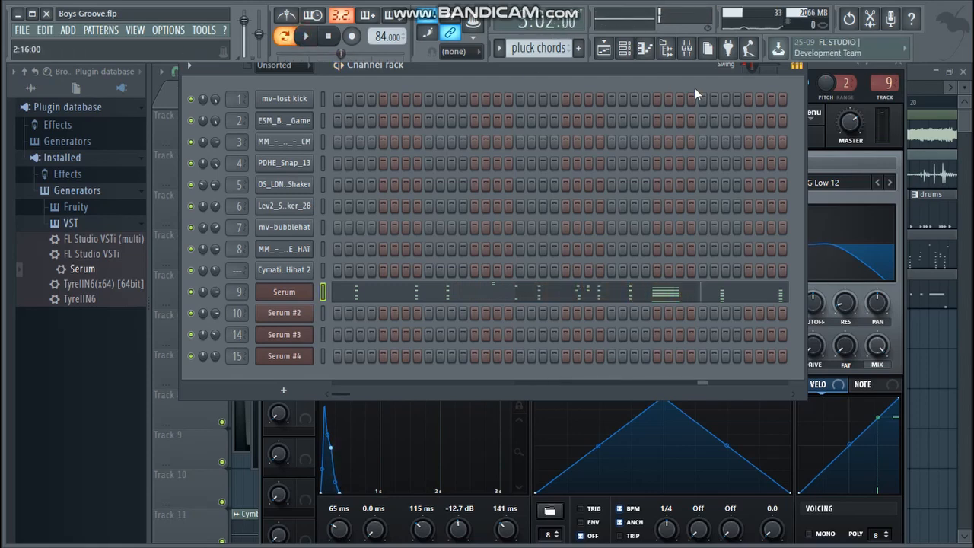
{"action": "left_click", "coordinate": [830, 151]}
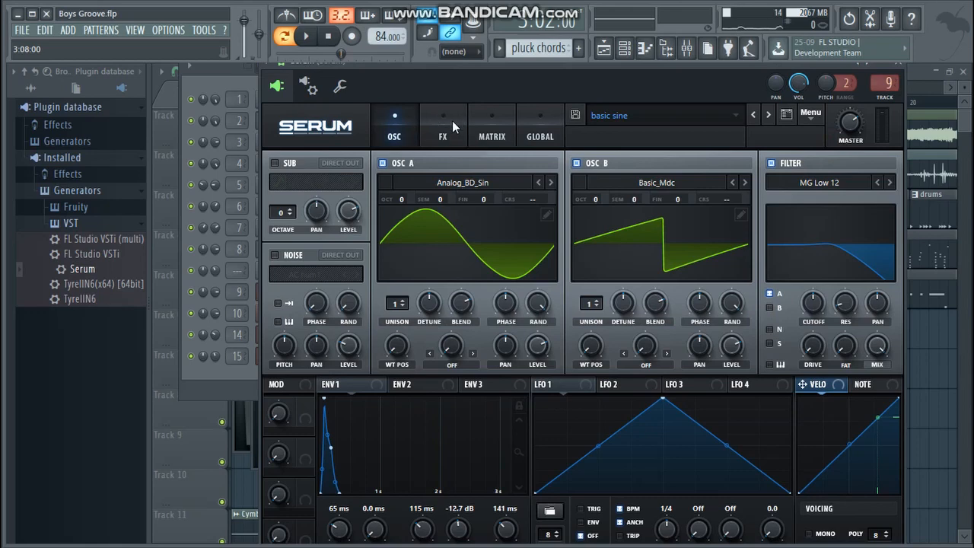
{"action": "left_click", "coordinate": [445, 128]}
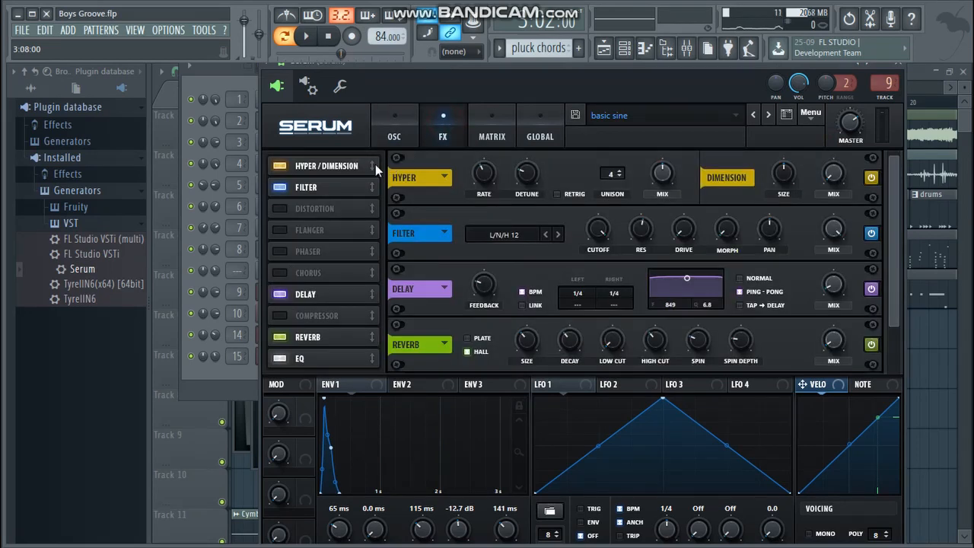
- Turn off Serum's Hyper/Dimension, Filter, Delay, Reverb and EQ effects and play the pluck chords dry
{"action": "left_click", "coordinate": [280, 165]}
{"action": "left_click", "coordinate": [280, 188]}
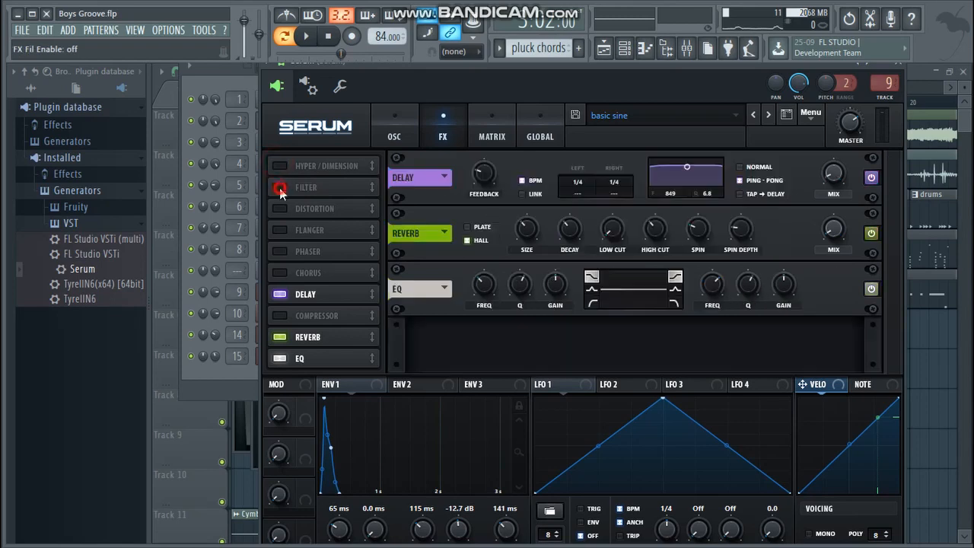
{"action": "left_click", "coordinate": [280, 294]}
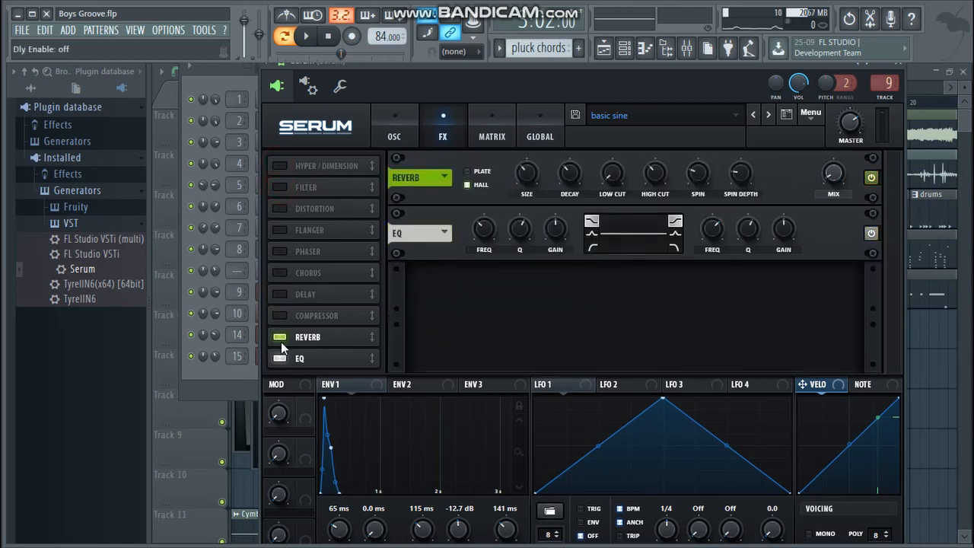
{"action": "left_click", "coordinate": [280, 337]}
{"action": "left_click", "coordinate": [280, 358]}
{"action": "left_click", "coordinate": [307, 36]}
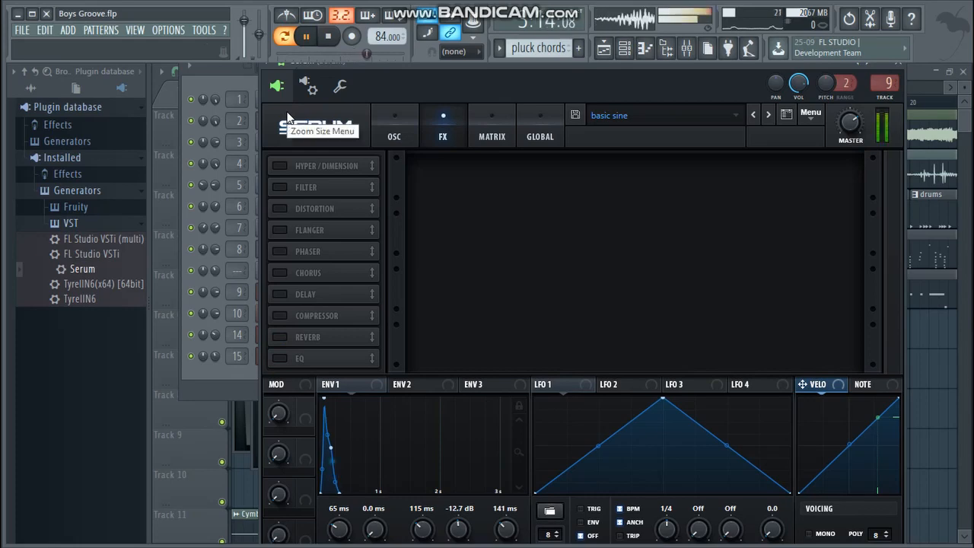
- Turn on Hyper/Dimension, Filter, Compressor, Reverb and EQ during playback, briefly try Chorus, and pause the pattern
{"action": "left_click", "coordinate": [280, 165]}
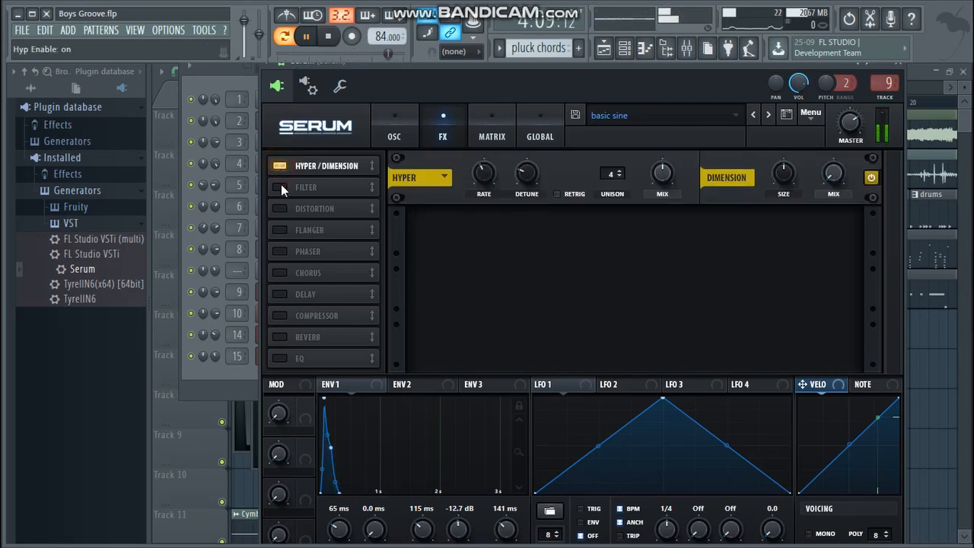
{"action": "left_click", "coordinate": [281, 186]}
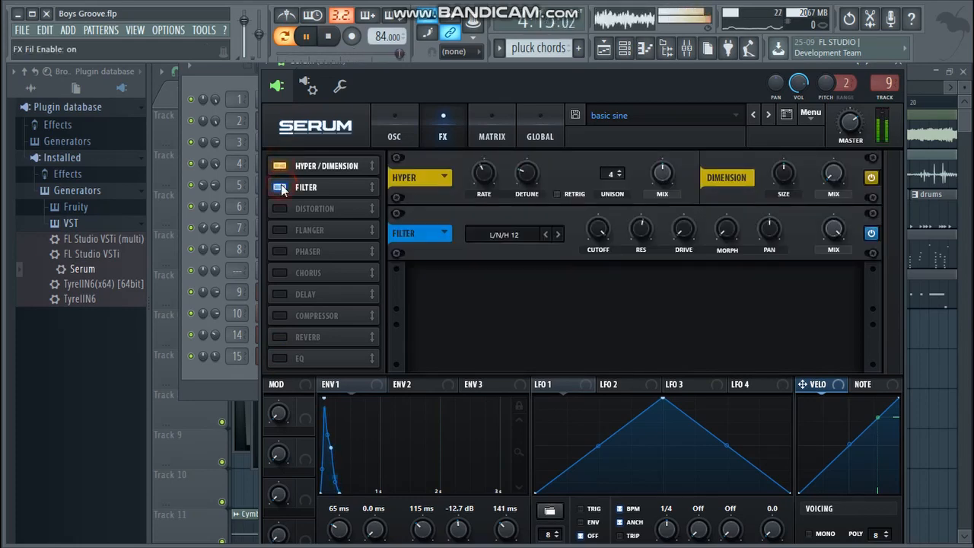
{"action": "left_click", "coordinate": [283, 272]}
{"action": "left_click", "coordinate": [280, 315]}
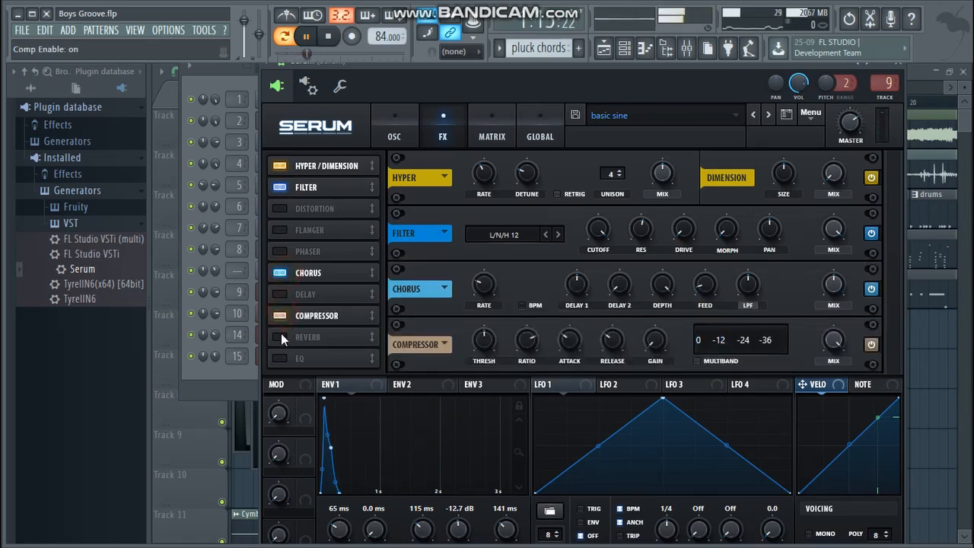
{"action": "left_click", "coordinate": [281, 336]}
{"action": "left_click", "coordinate": [280, 274]}
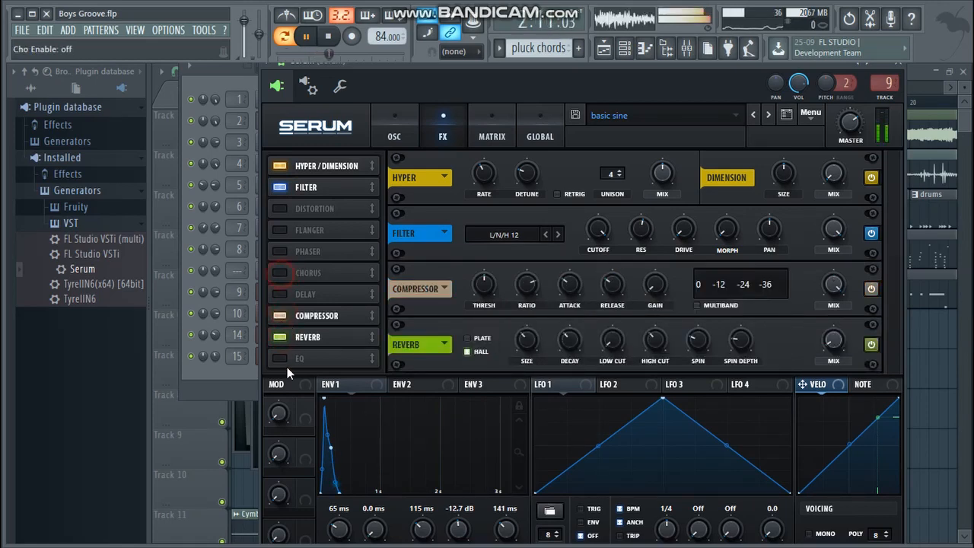
{"action": "left_click", "coordinate": [278, 358]}
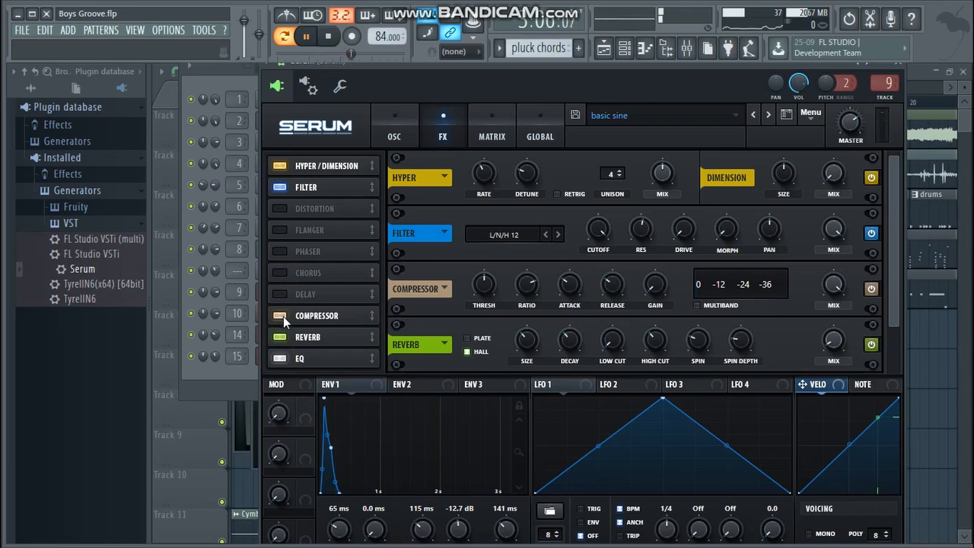
{"action": "left_click", "coordinate": [310, 36]}
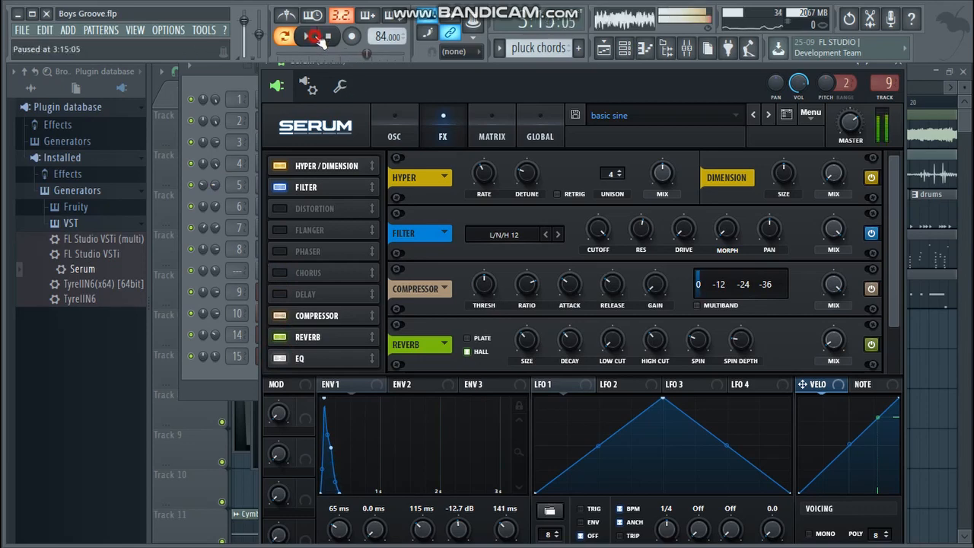
- Reopen the Serum channel, show its mixer track and look at the track's Fruity Limiter settings
{"action": "left_click", "coordinate": [233, 80]}
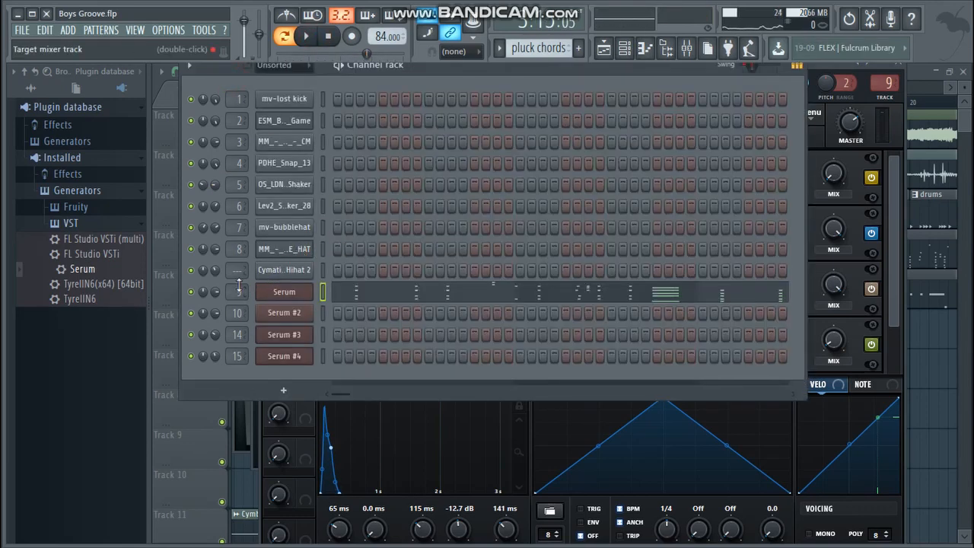
{"action": "left_click", "coordinate": [289, 295]}
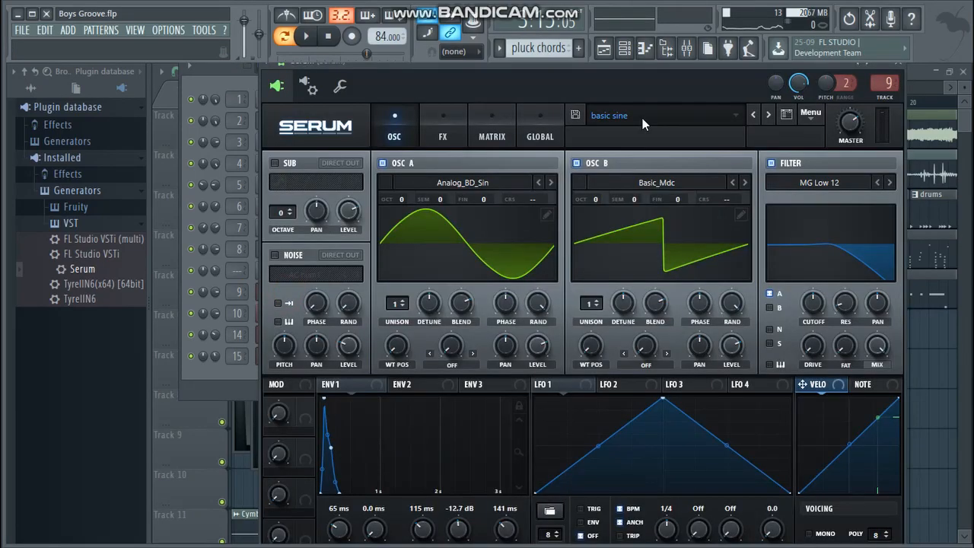
{"action": "left_click", "coordinate": [687, 48]}
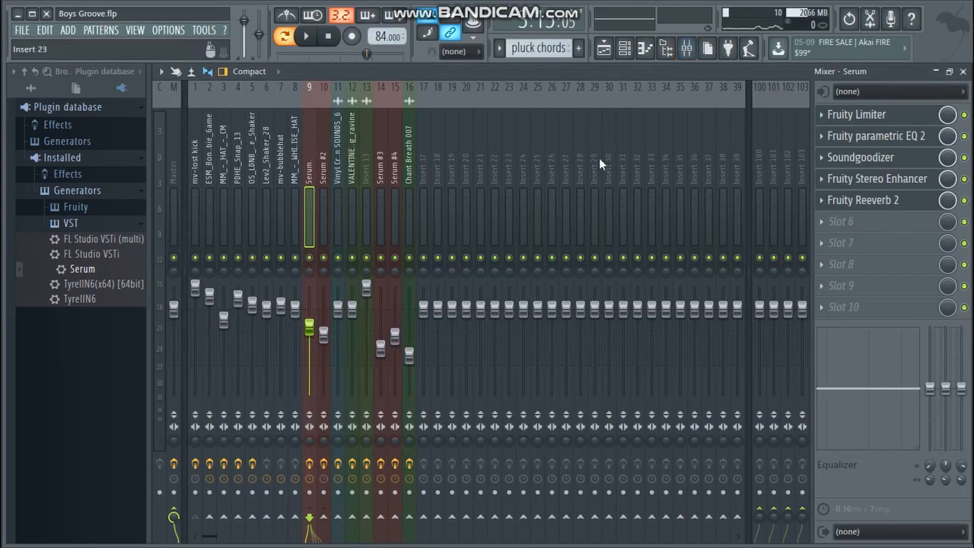
{"action": "left_click", "coordinate": [860, 116]}
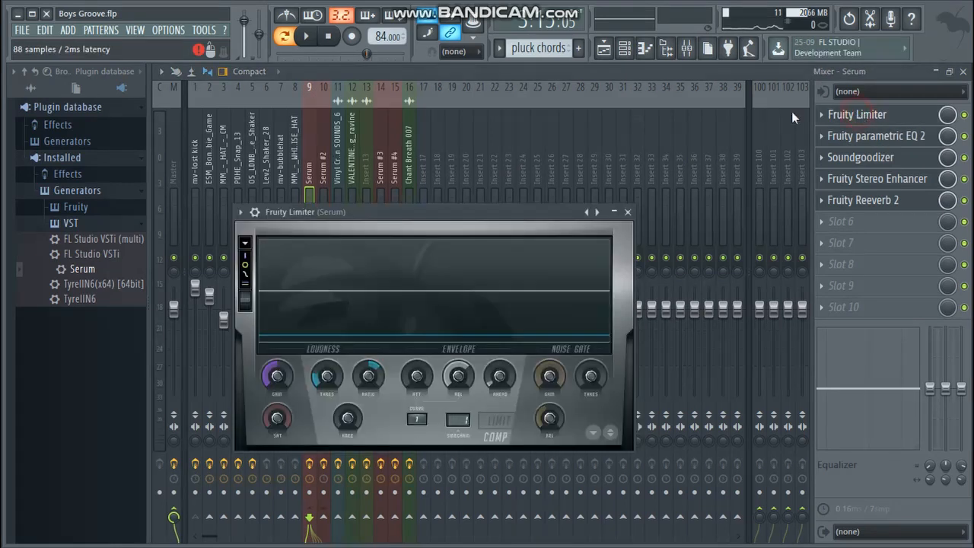
{"action": "left_click_drag", "start_coordinate": [435, 206], "coordinate": [450, 133]}
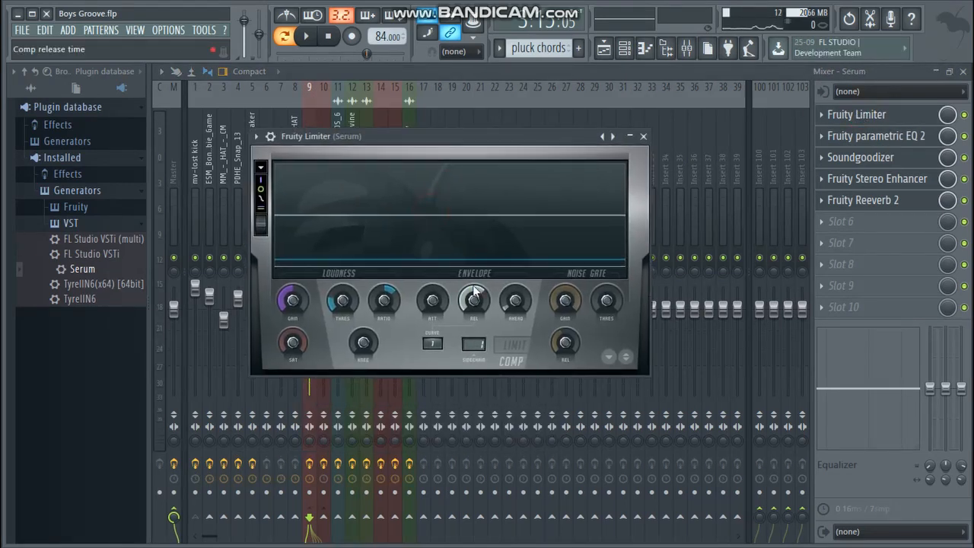
{"action": "left_click", "coordinate": [379, 71]}
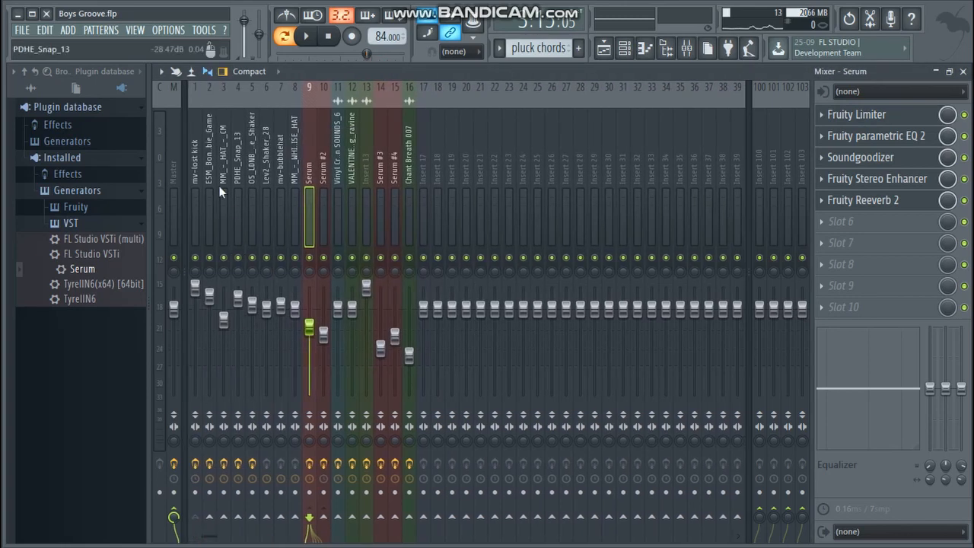
- Select the mv-lost kick mixer track, inspect its send to Serum and show the sidechain routing options for track 8
{"action": "left_click", "coordinate": [197, 159]}
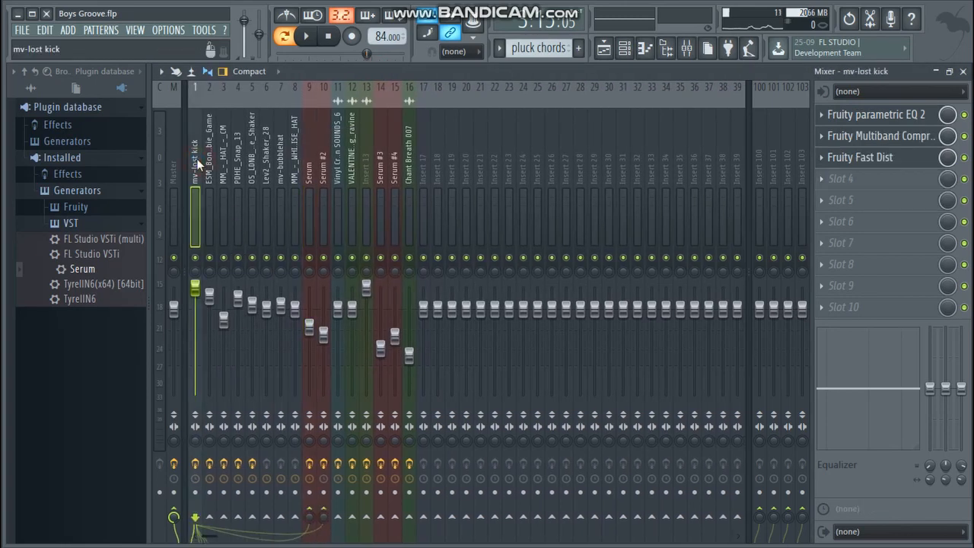
{"action": "right_click", "coordinate": [309, 520]}
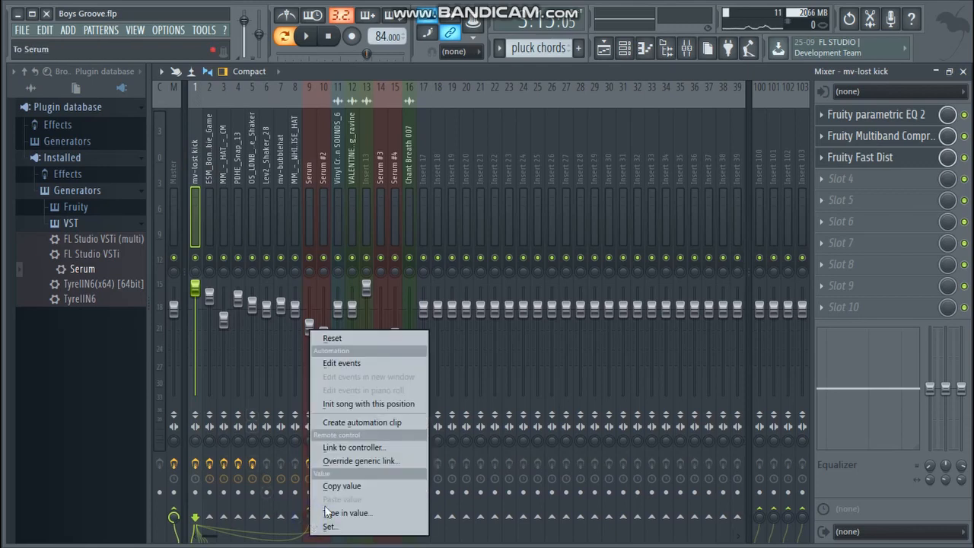
{"action": "key", "text": "Escape"}
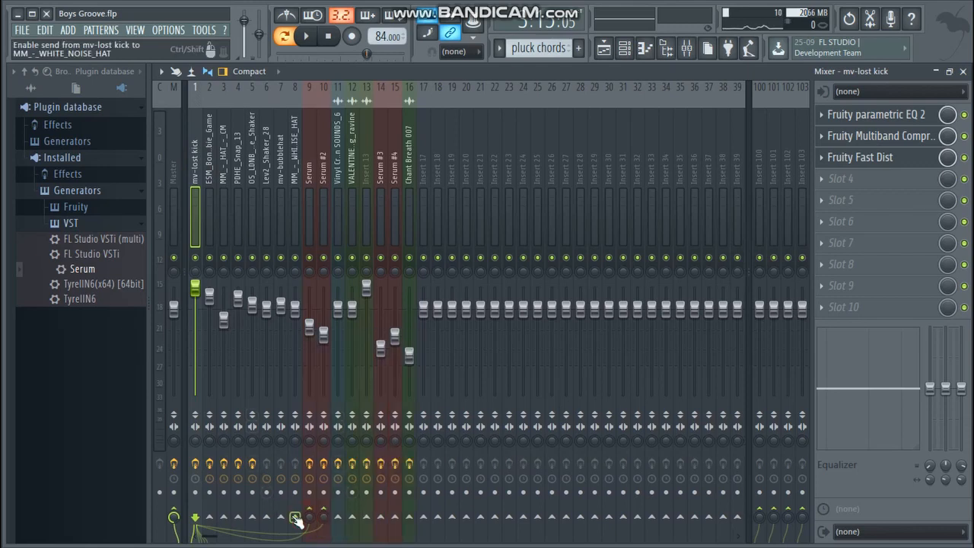
{"action": "right_click", "coordinate": [296, 518]}
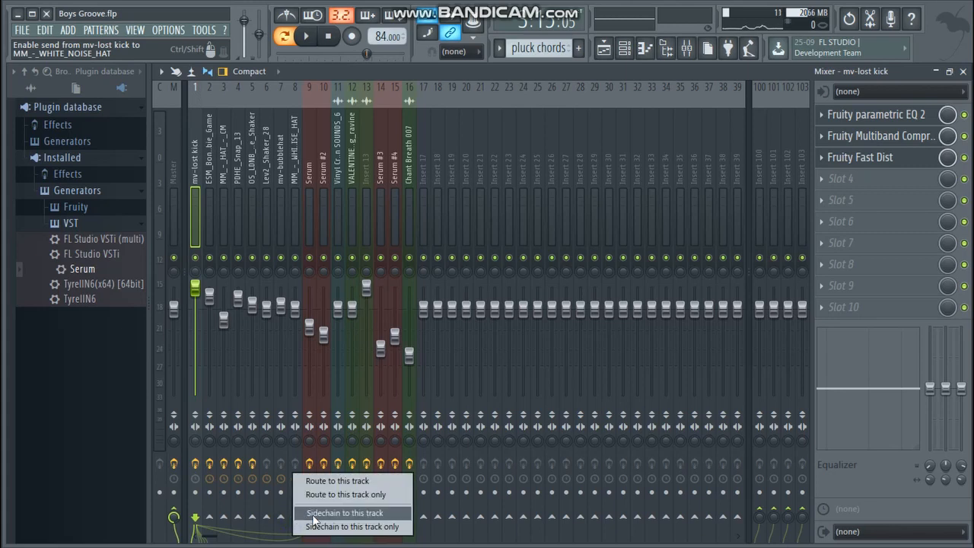
- Arm the mv-bubblehat mixer track for recording and route it to the Serum track
{"action": "left_click", "coordinate": [280, 499]}
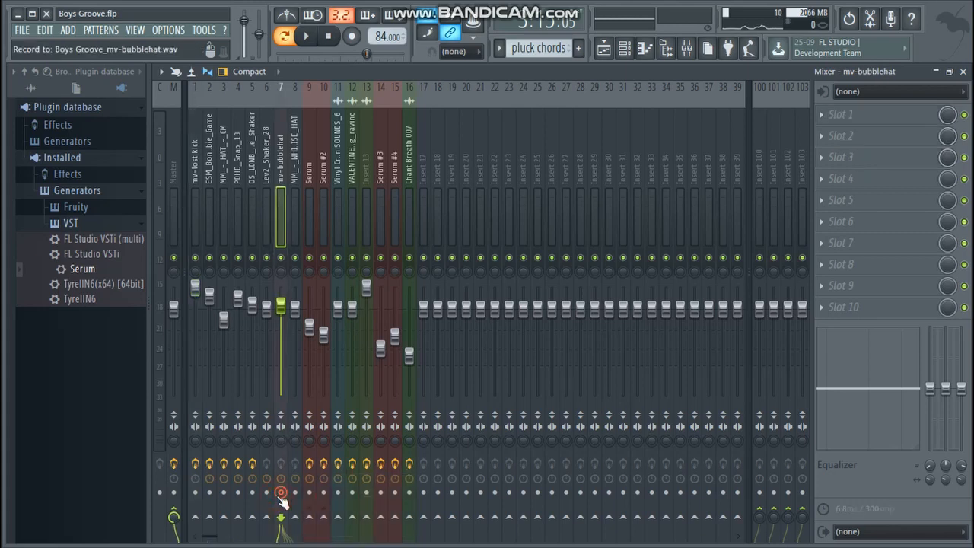
{"action": "left_click", "coordinate": [309, 518]}
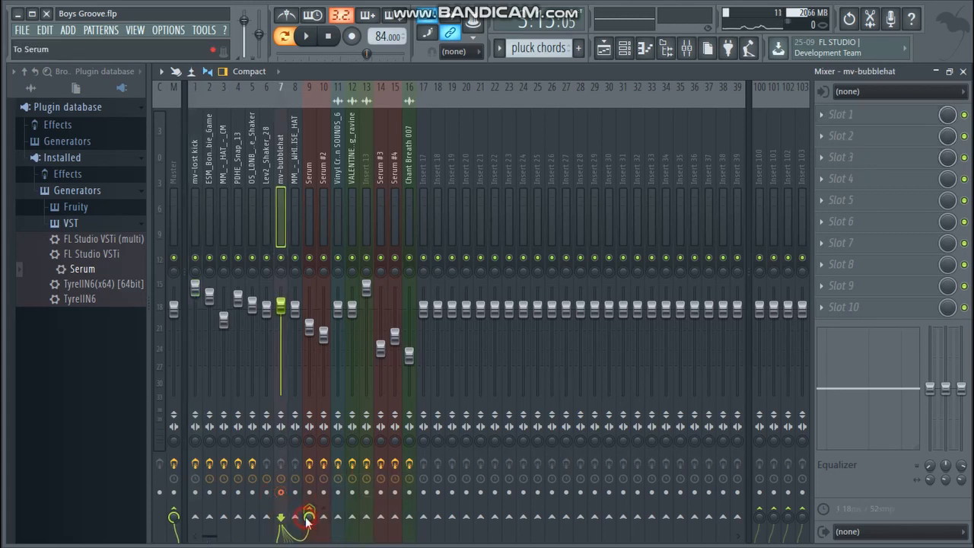
- Reopen the Serum track's Fruity Limiter, examine its compressor controls and return the playback position to the start
{"action": "left_click", "coordinate": [313, 194]}
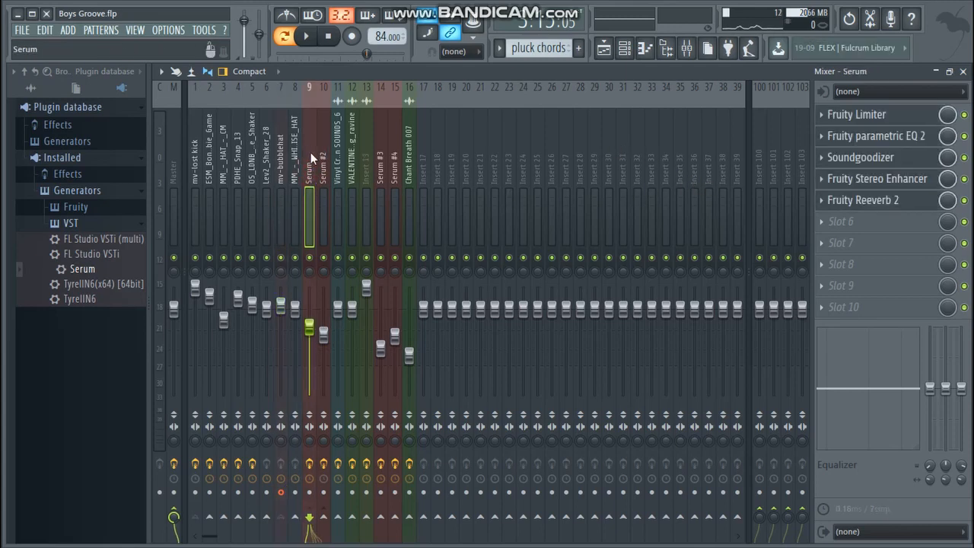
{"action": "left_click", "coordinate": [905, 114]}
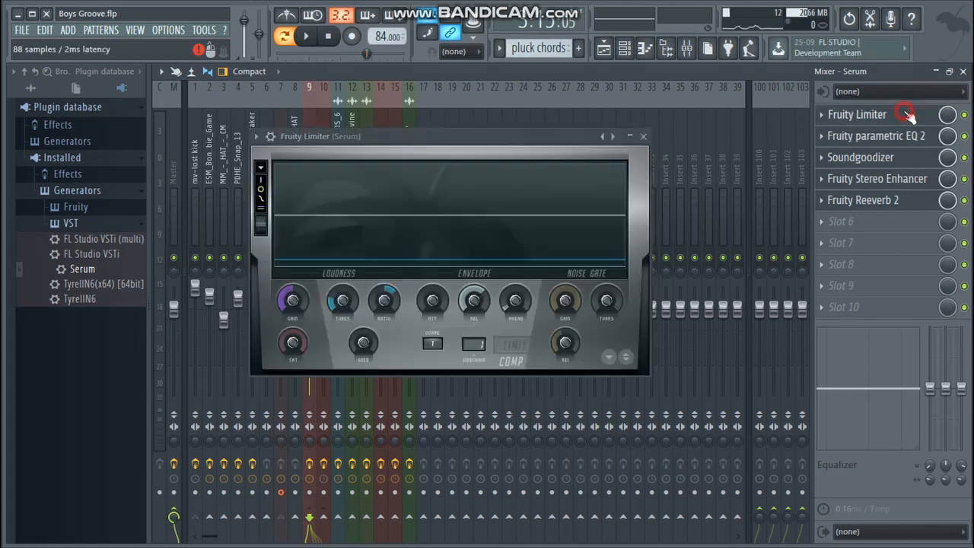
{"action": "left_click", "coordinate": [514, 346]}
{"action": "left_click", "coordinate": [515, 368]}
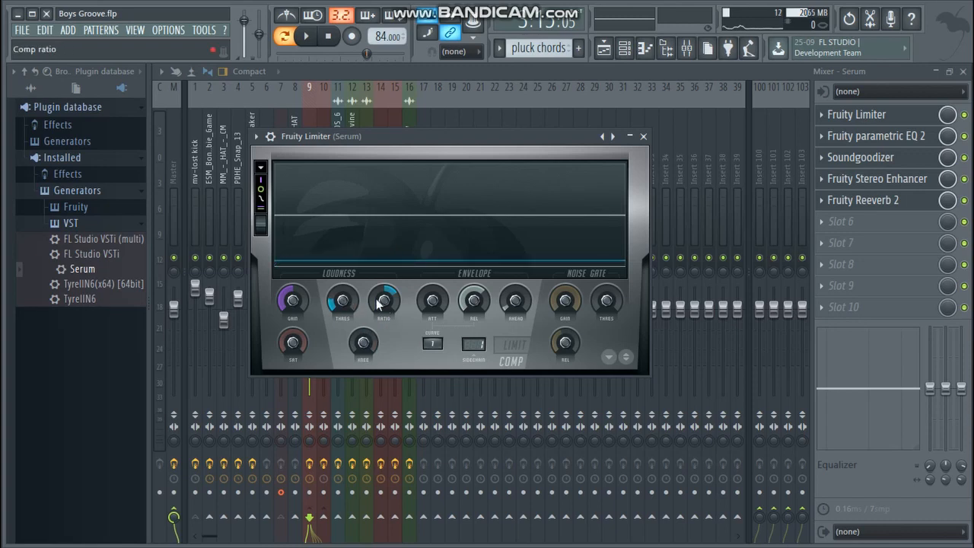
{"action": "left_click_drag", "start_coordinate": [367, 54], "coordinate": [349, 55]}
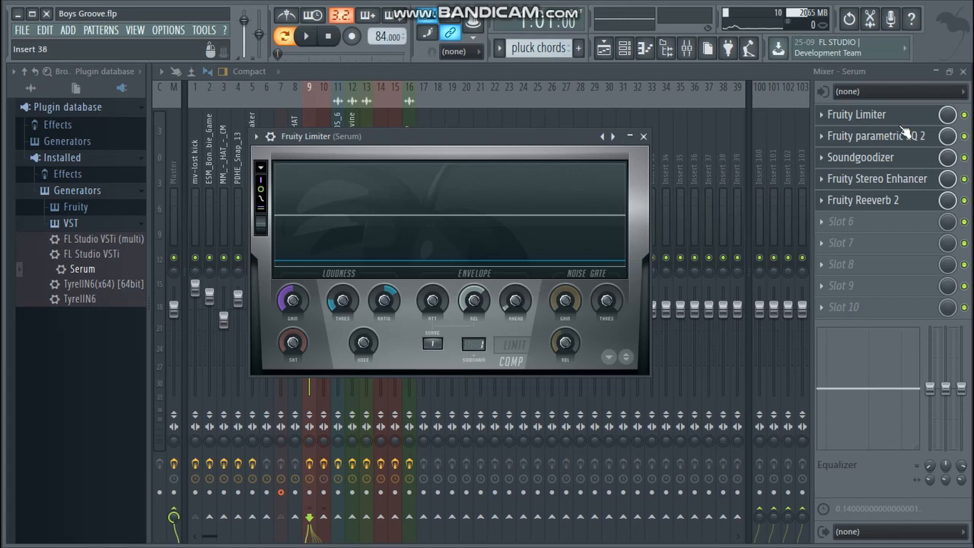
- View the Fruity parametric EQ 2 curve and the Soundgoodizer setting on the Serum mixer track
{"action": "left_click", "coordinate": [866, 135]}
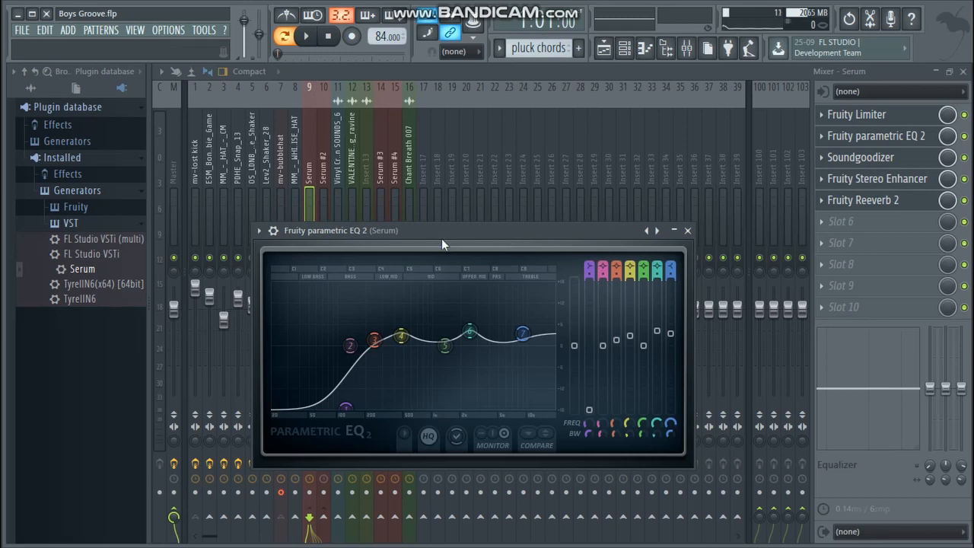
{"action": "left_click", "coordinate": [892, 157]}
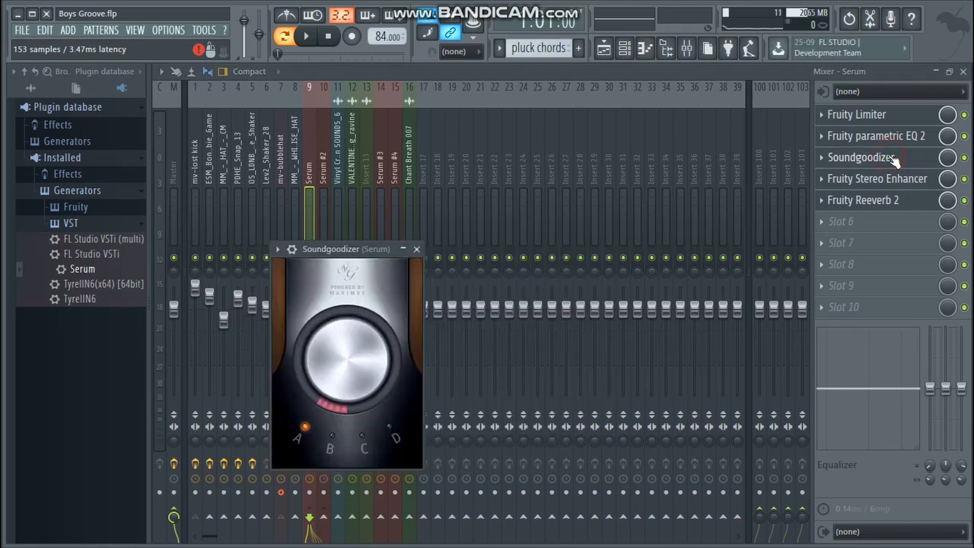
{"action": "left_click_drag", "start_coordinate": [353, 253], "coordinate": [385, 157]}
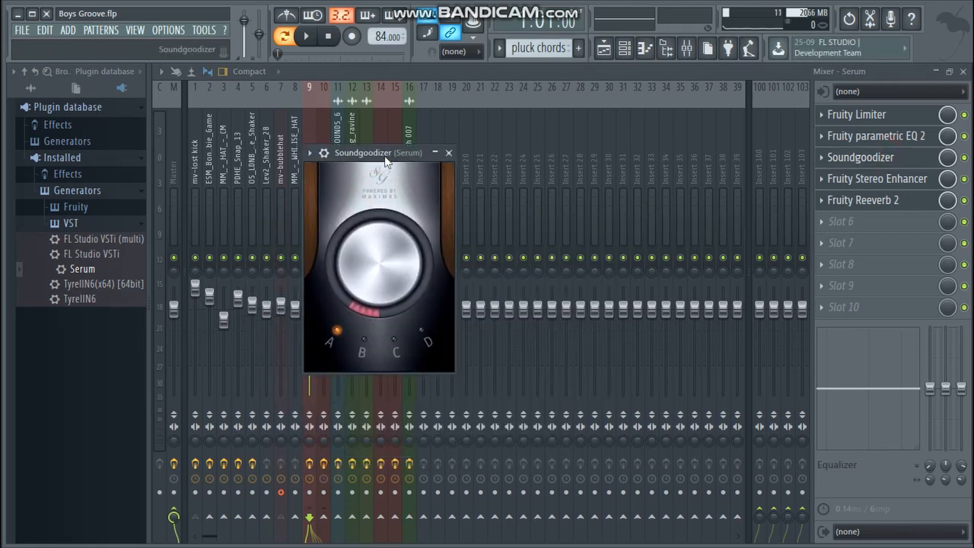
- Open the Serum mixer track's Fruity Stereo Enhancer and toggle it off and on while auditioning the pluck chords
{"action": "left_click", "coordinate": [891, 181]}
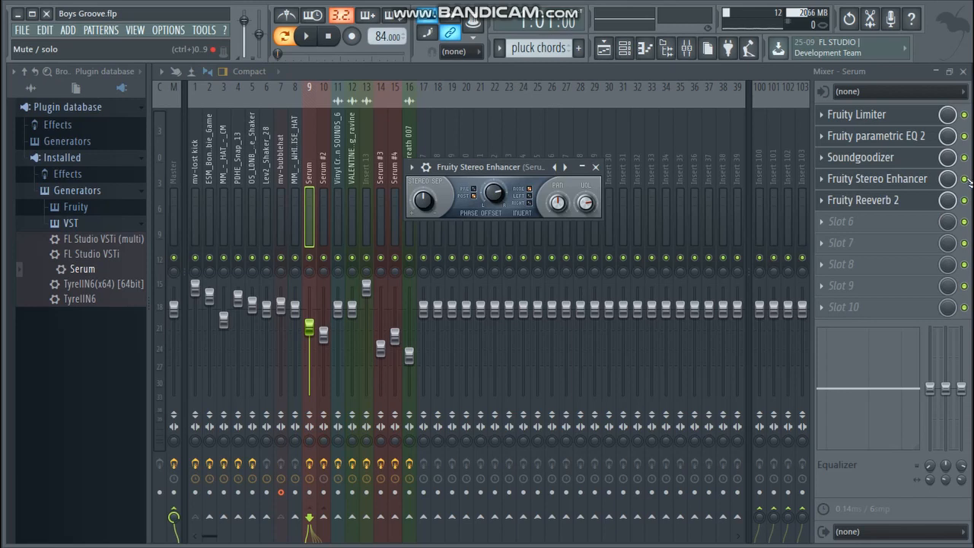
{"action": "left_click", "coordinate": [964, 179]}
{"action": "left_click", "coordinate": [308, 36]}
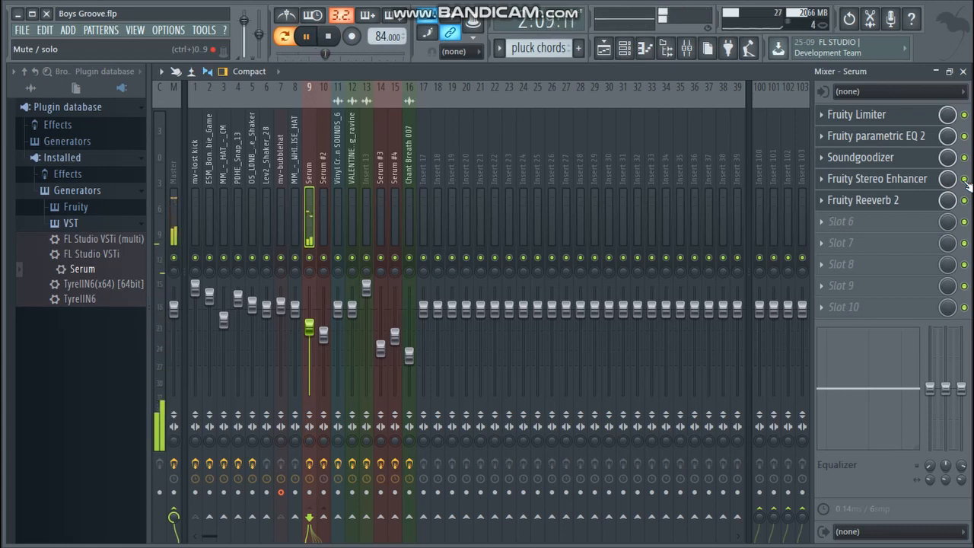
{"action": "key", "text": "space"}
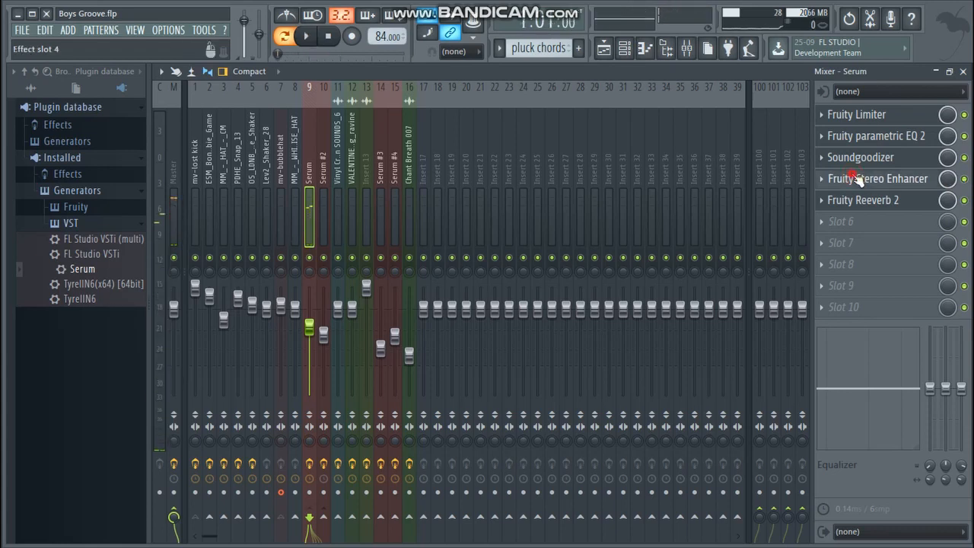
- Reopen the Fruity Stereo Enhancer on the Serum track and examine its phase offset controls
{"action": "left_click", "coordinate": [858, 178]}
{"action": "left_click_drag", "start_coordinate": [546, 165], "coordinate": [505, 138]}
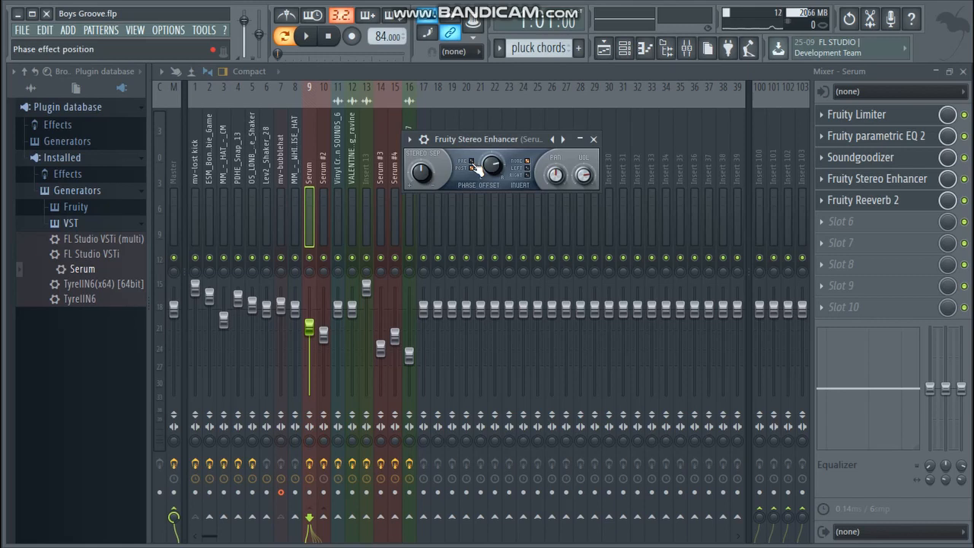
{"action": "left_click_drag", "start_coordinate": [516, 144], "coordinate": [478, 177]}
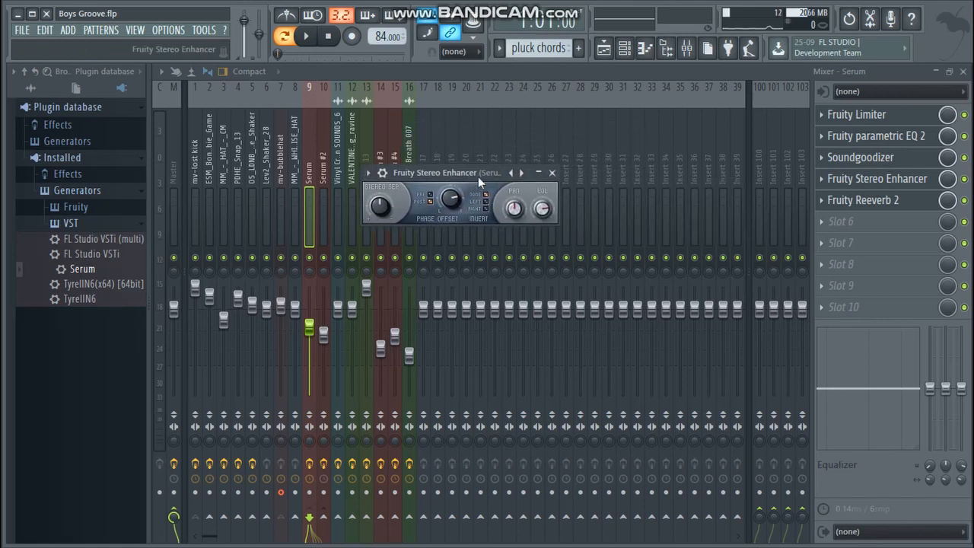
- View the Fruity Reeverb 2 settings on the Serum track, then put the mixer away
{"action": "left_click", "coordinate": [862, 200]}
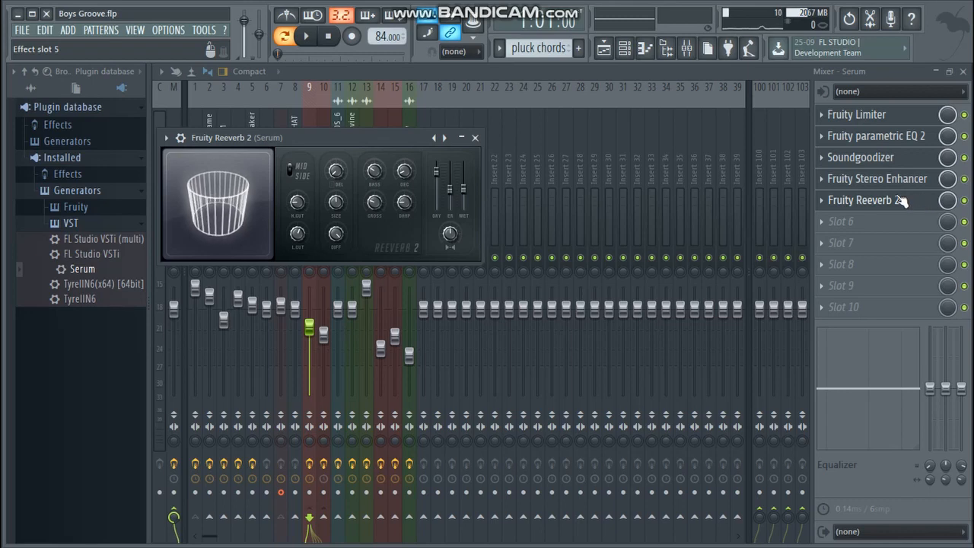
{"action": "left_click", "coordinate": [665, 77]}
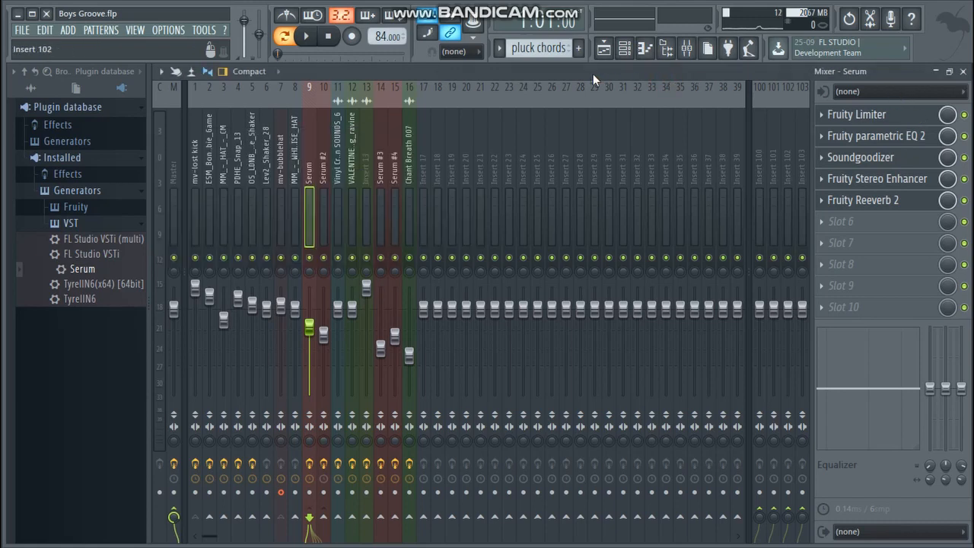
{"action": "left_click", "coordinate": [935, 73]}
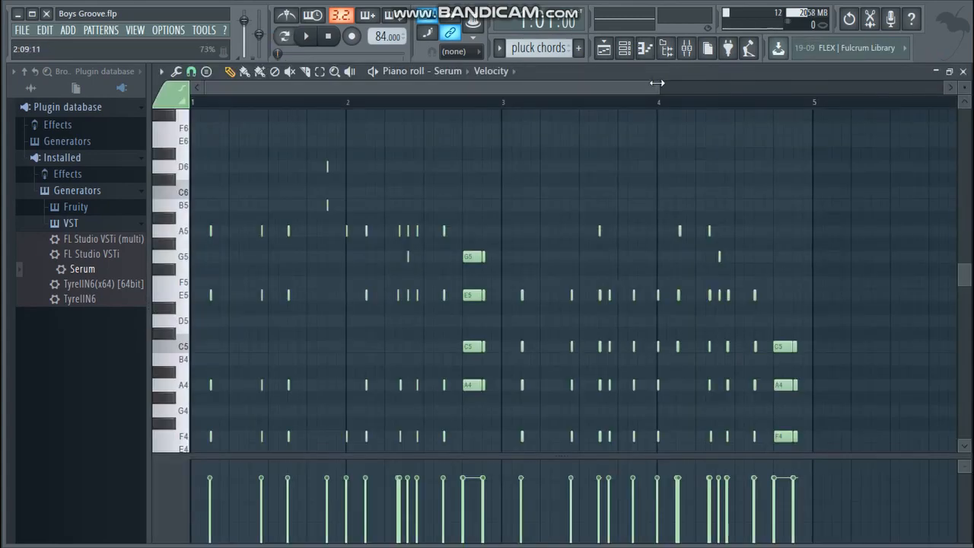
- Examine the stacked pluck chord notes in bar 1 of the Serum piano roll, starting with the first chord's A5 note
{"action": "left_click_drag", "start_coordinate": [656, 82], "coordinate": [199, 107]}
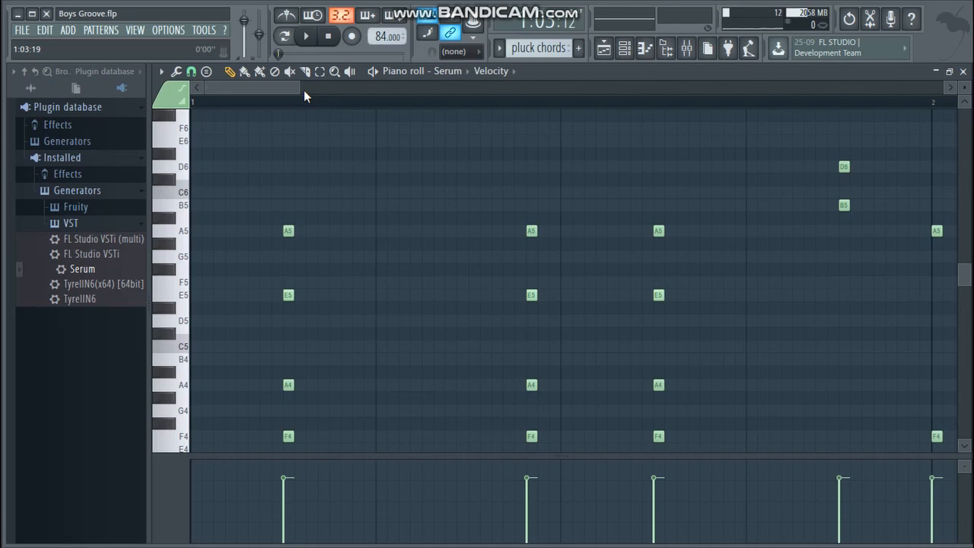
{"action": "left_click_drag", "start_coordinate": [304, 89], "coordinate": [383, 119]}
{"action": "right_click", "coordinate": [244, 230]}
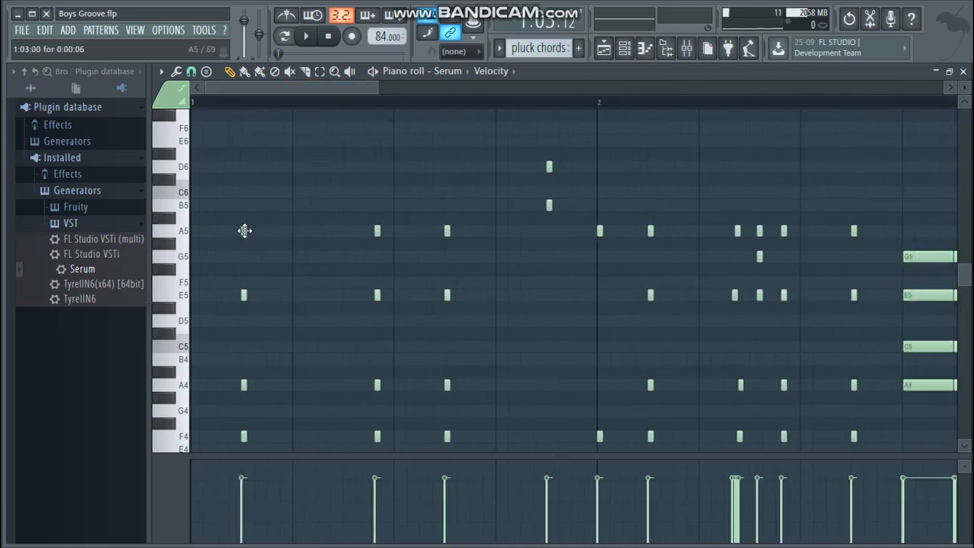
{"action": "left_click", "coordinate": [242, 232]}
{"action": "left_click_drag", "start_coordinate": [327, 92], "coordinate": [337, 90]}
{"action": "scroll", "coordinate": [337, 90], "scroll_direction": "up", "scroll_amount": 1}
{"action": "left_click_drag", "start_coordinate": [967, 271], "coordinate": [970, 286]}
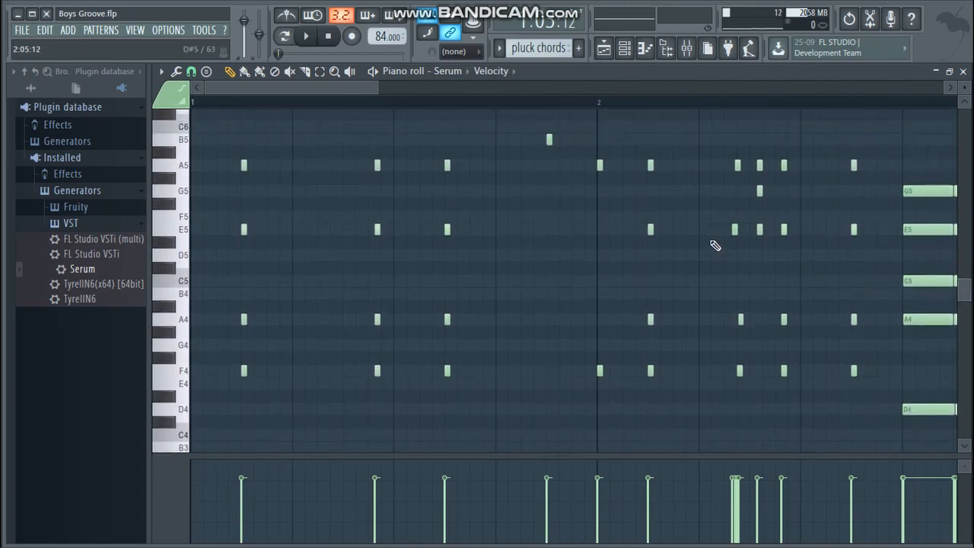
- Set the piano roll's snap to (none)
{"action": "left_click_drag", "start_coordinate": [378, 94], "coordinate": [251, 90]}
{"action": "left_click", "coordinate": [160, 71]}
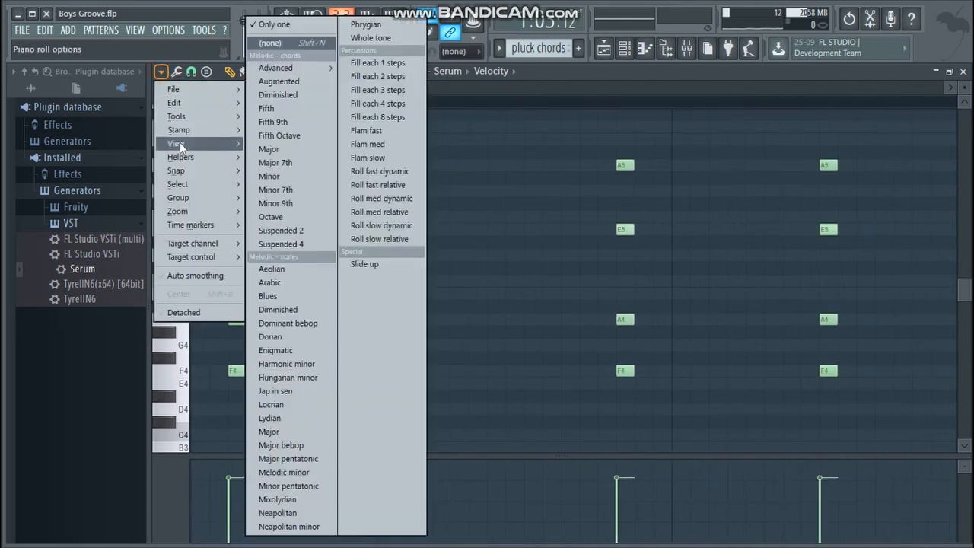
{"action": "mouse_move", "coordinate": [210, 173]}
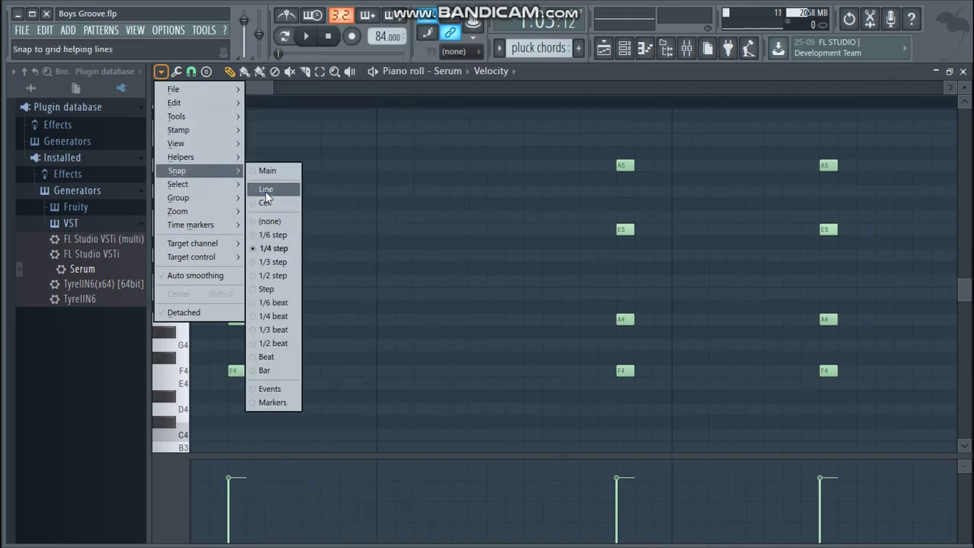
{"action": "left_click", "coordinate": [272, 221]}
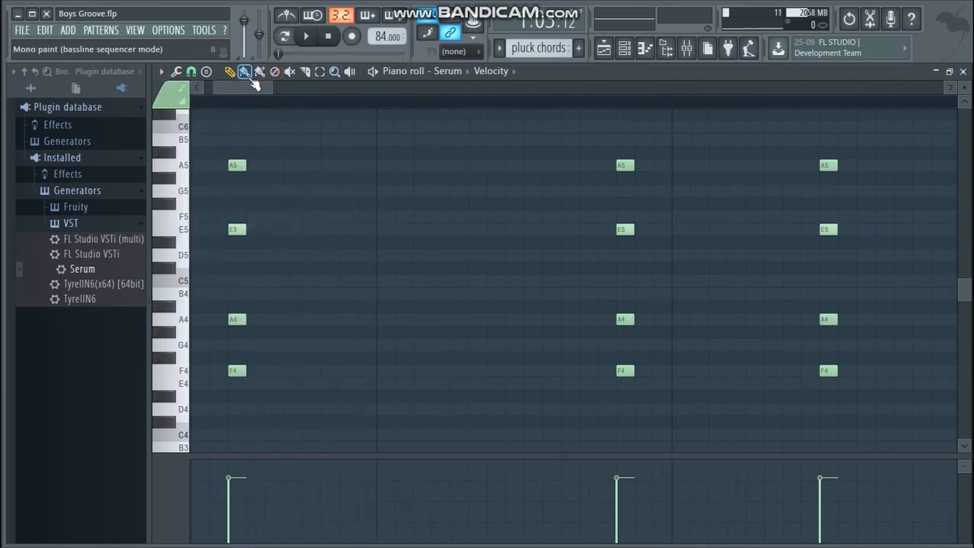
- Examine the slightly offset chord notes in bar 2 and play the pluck chords pattern from just before that bar
{"action": "left_click_drag", "start_coordinate": [258, 83], "coordinate": [319, 89]}
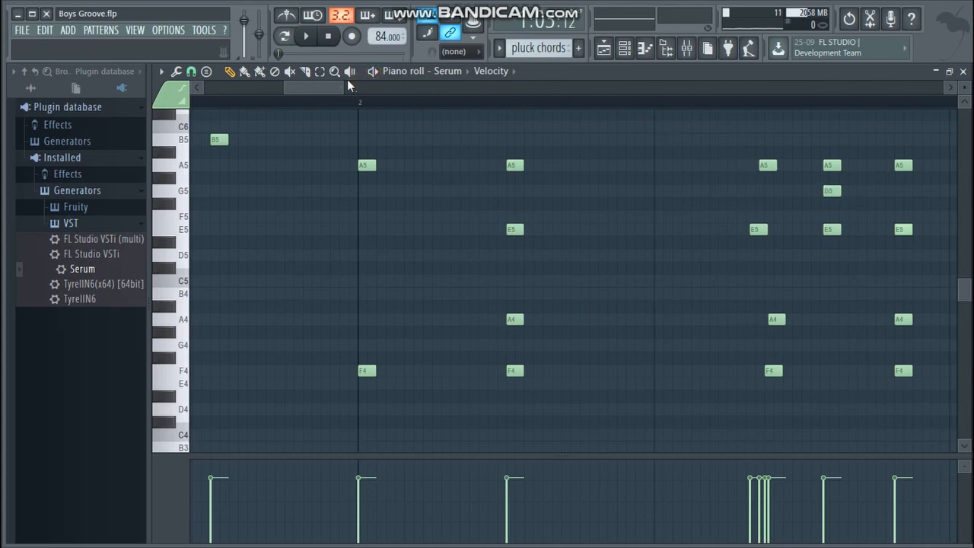
{"action": "left_click_drag", "start_coordinate": [340, 82], "coordinate": [378, 91]}
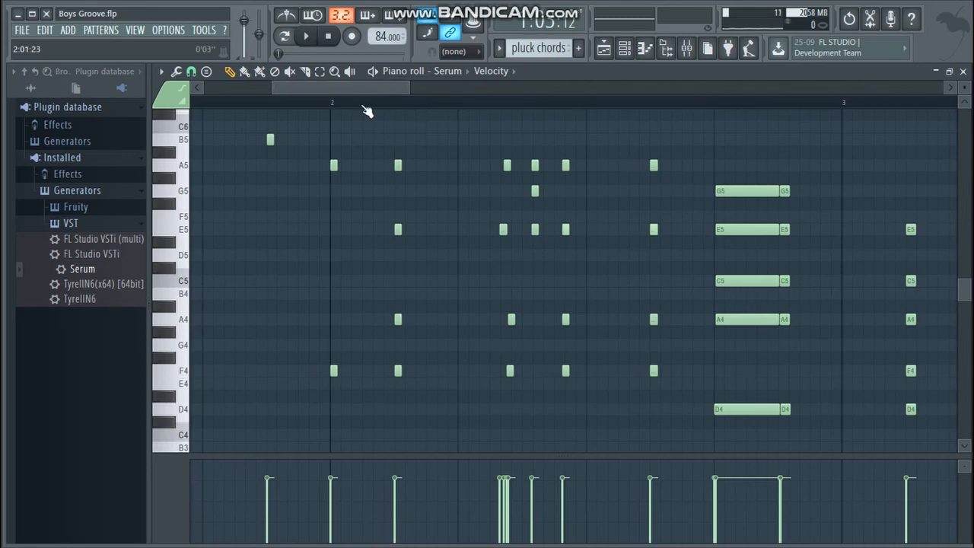
{"action": "left_click", "coordinate": [322, 105]}
{"action": "left_click", "coordinate": [304, 34]}
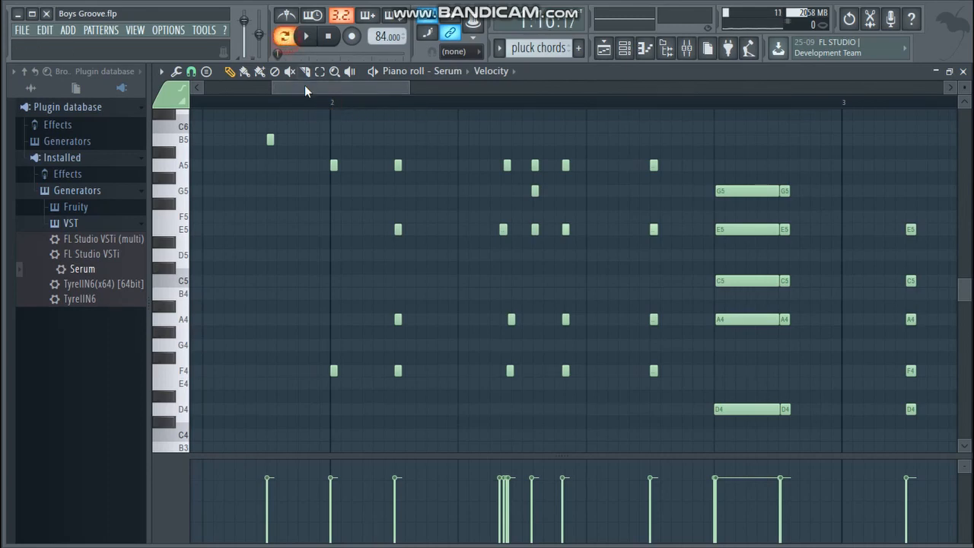
{"action": "left_click", "coordinate": [304, 99]}
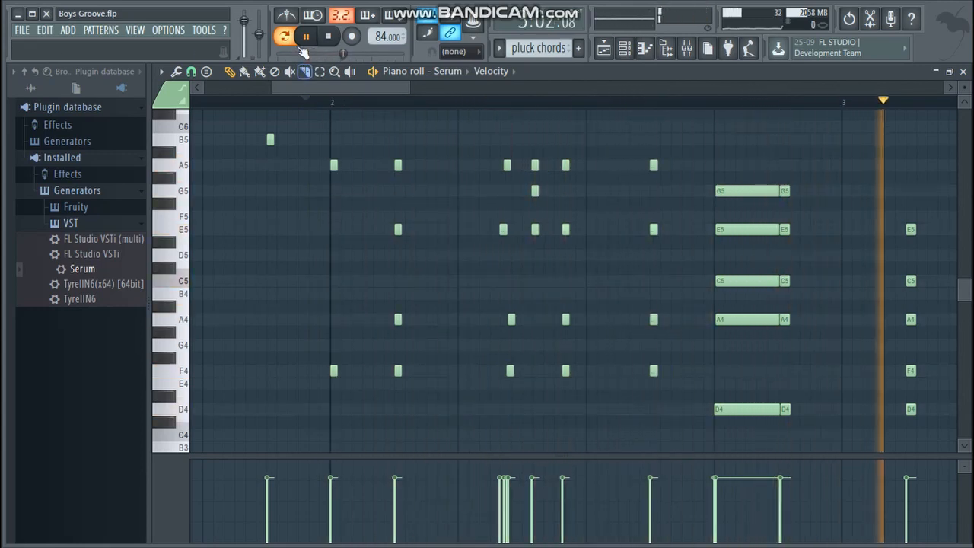
{"action": "key", "text": "space"}
- Switch playback between song and pattern mode from near the song's start, finishing in pattern mode
{"action": "left_click_drag", "start_coordinate": [284, 54], "coordinate": [300, 54]}
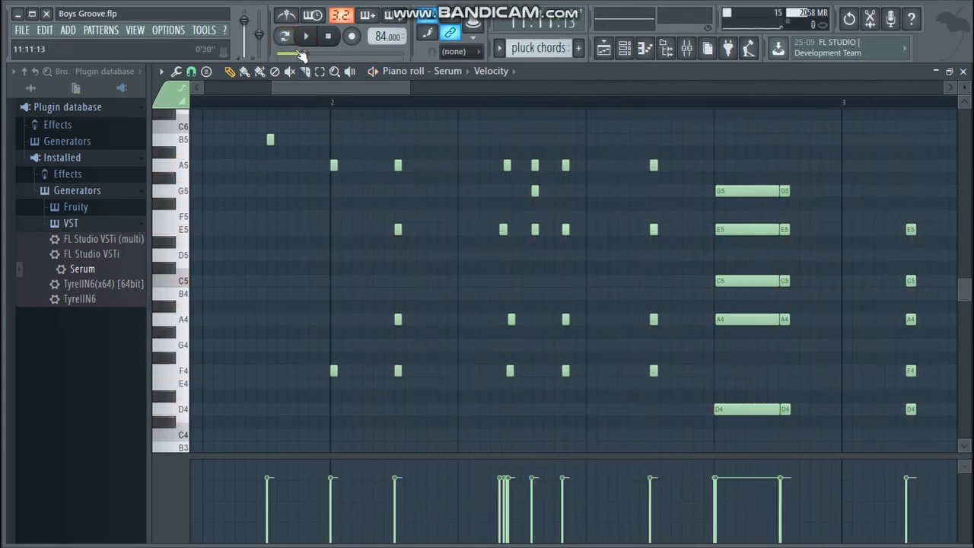
{"action": "left_click", "coordinate": [285, 36]}
{"action": "left_click", "coordinate": [280, 54]}
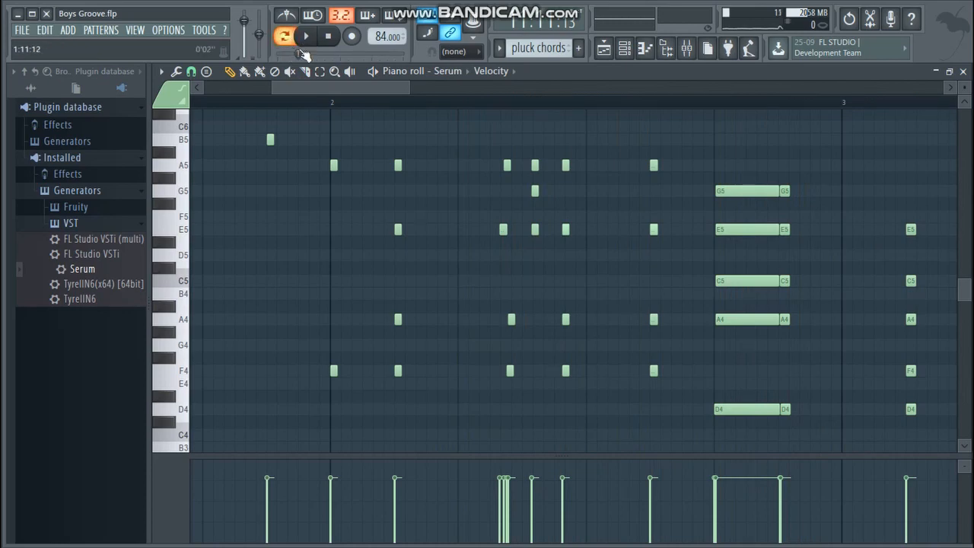
{"action": "left_click", "coordinate": [285, 36]}
{"action": "left_click", "coordinate": [305, 37]}
{"action": "left_click", "coordinate": [280, 55]}
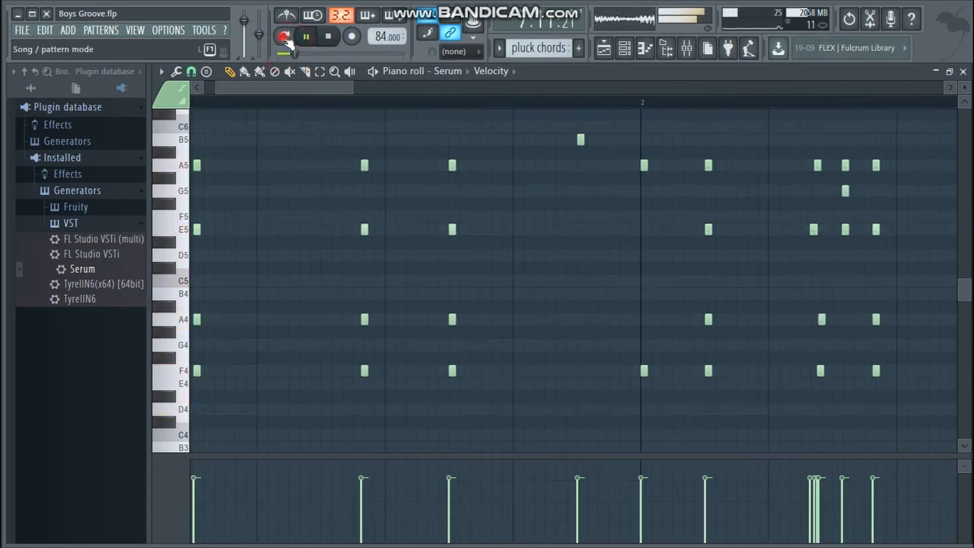
{"action": "left_click", "coordinate": [285, 36]}
- Replay the pluck chords from just before bar 2, follow the notes up to bar 3 and stop playback
{"action": "left_click", "coordinate": [626, 102]}
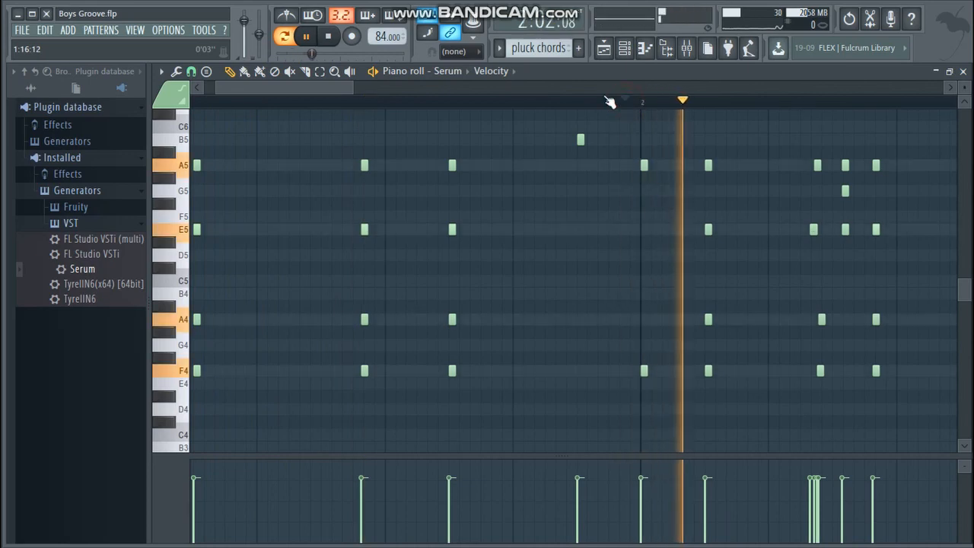
{"action": "left_click_drag", "start_coordinate": [326, 90], "coordinate": [404, 105]}
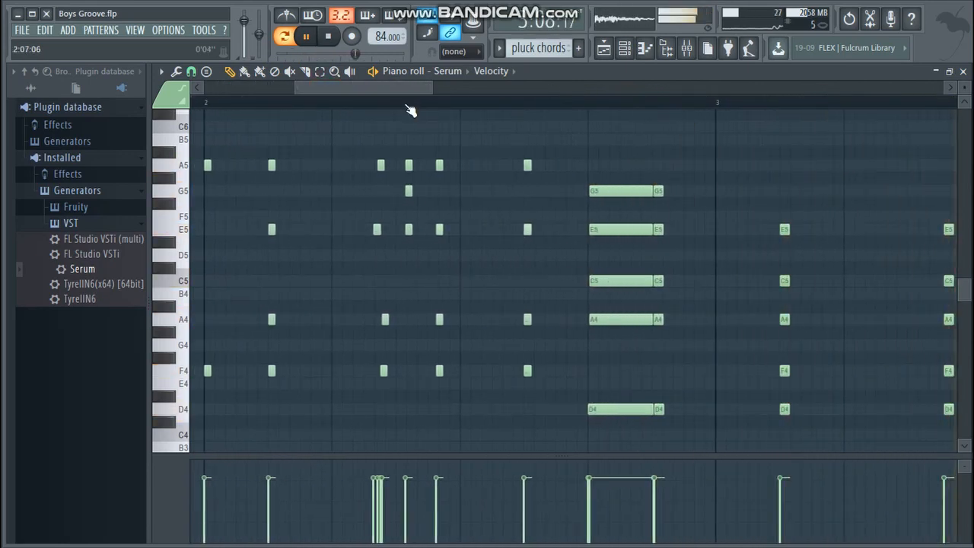
{"action": "left_click_drag", "start_coordinate": [397, 89], "coordinate": [436, 102]}
{"action": "key", "text": "space"}
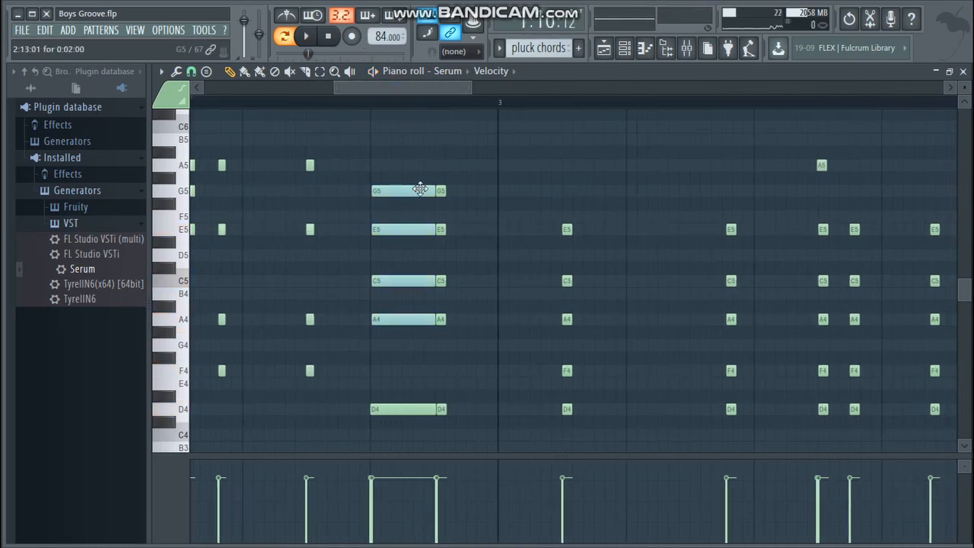
- Shorten the held G5, E5, C5 and A4 notes before bar 3 to pluck length and audition the change
{"action": "left_click_drag", "start_coordinate": [434, 191], "coordinate": [379, 193]}
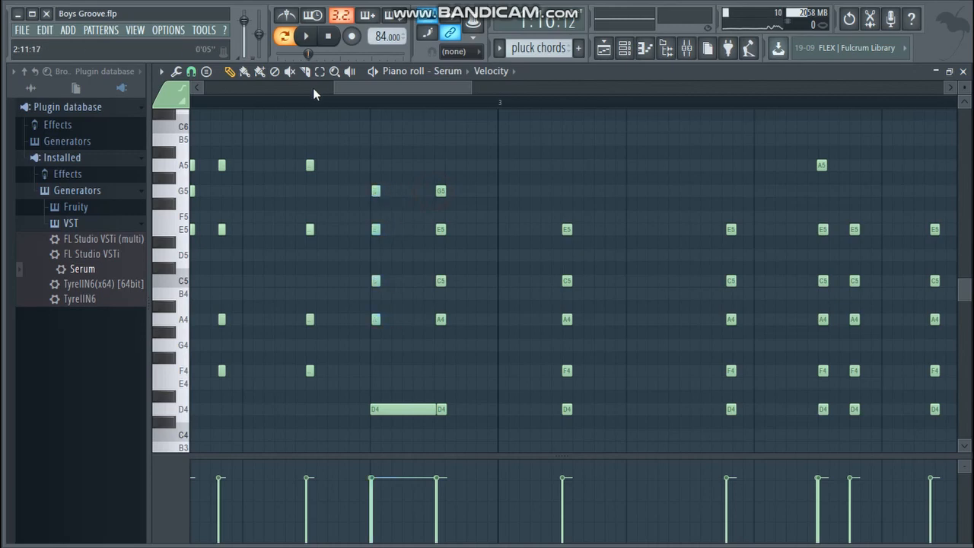
{"action": "scroll", "coordinate": [307, 96], "scroll_direction": "right", "scroll_amount": 4}
{"action": "scroll", "coordinate": [426, 110], "scroll_direction": "left", "scroll_amount": 4}
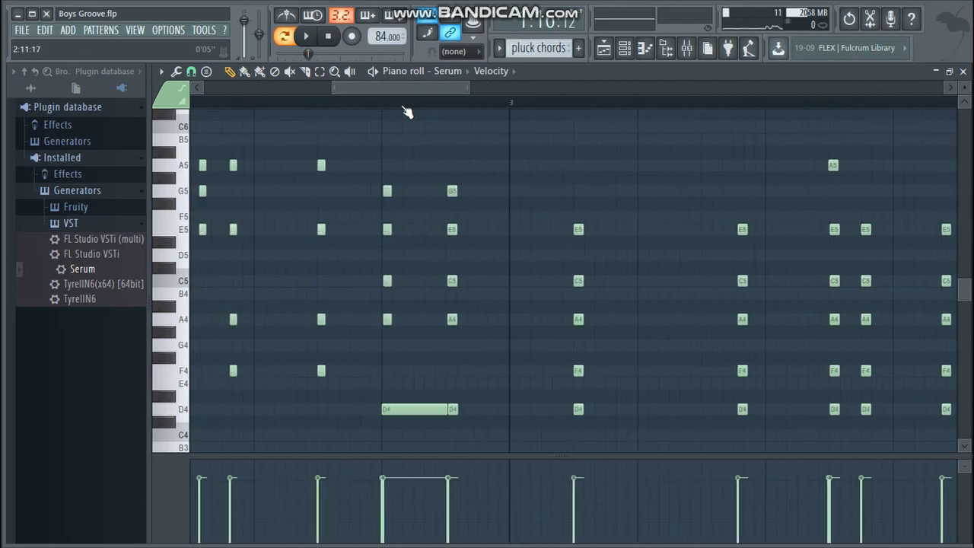
{"action": "left_click", "coordinate": [348, 102]}
{"action": "key", "text": "space"}
{"action": "key", "text": "space"}
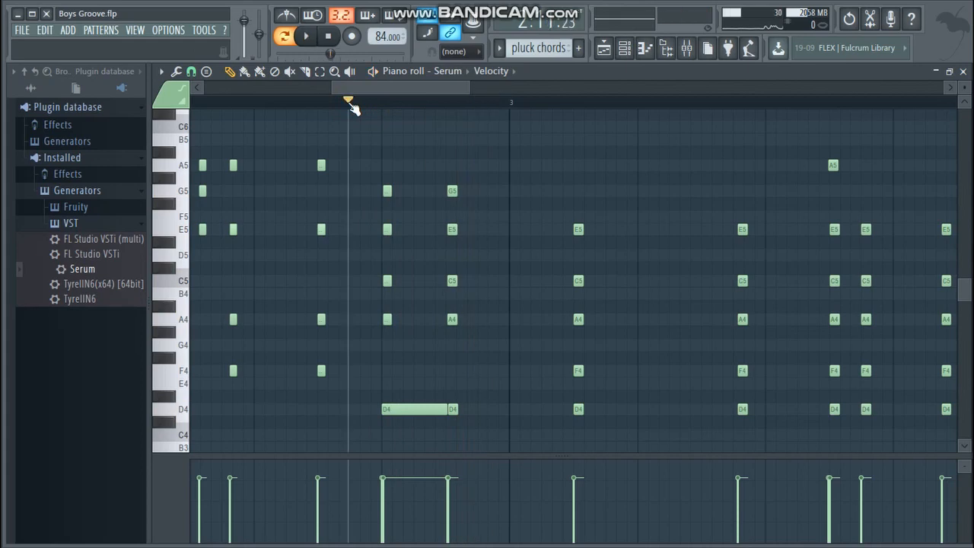
- Lengthen the G5, E5, C5 and A4 notes before bar 3 up to the following chord and audition them
{"action": "left_click_drag", "start_coordinate": [393, 190], "coordinate": [442, 203]}
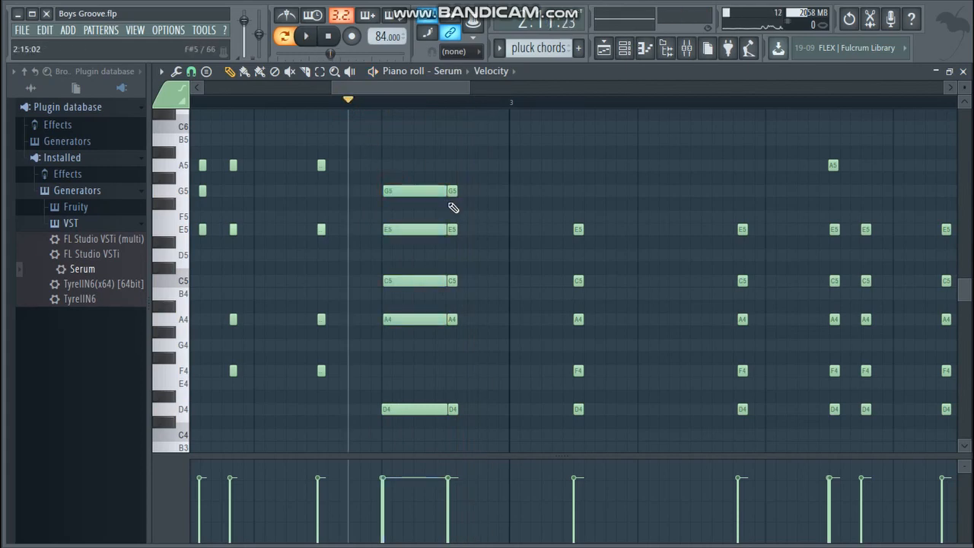
{"action": "key", "text": "space"}
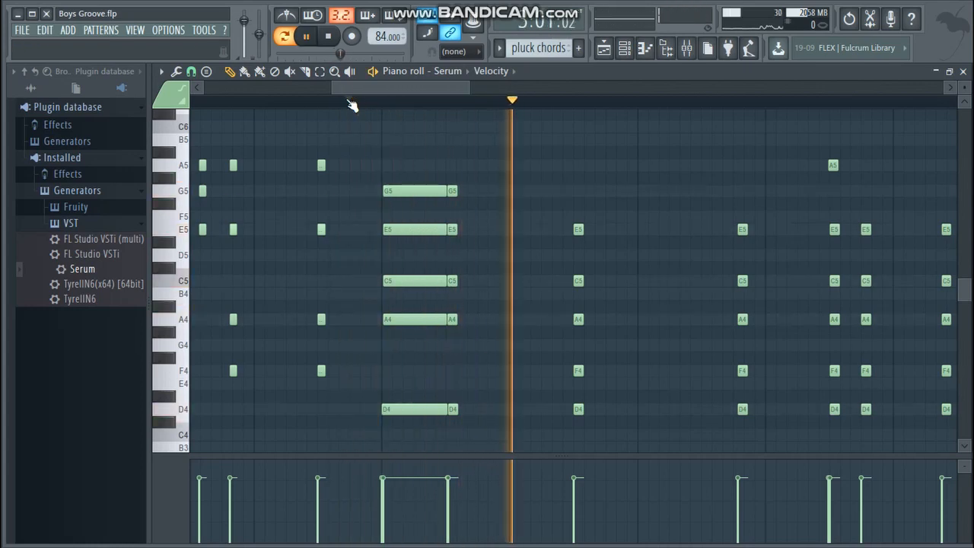
{"action": "key", "text": "space"}
- Examine the pluck chord voicings across bars 1 to 4, from the D4 bass notes up to the held chords ending the pattern
{"action": "mouse_move", "coordinate": [440, 91]}
{"action": "left_mouse_down"}
{"action": "mouse_move", "coordinate": [584, 164]}
{"action": "mouse_move", "coordinate": [444, 152]}
{"action": "left_mouse_up"}
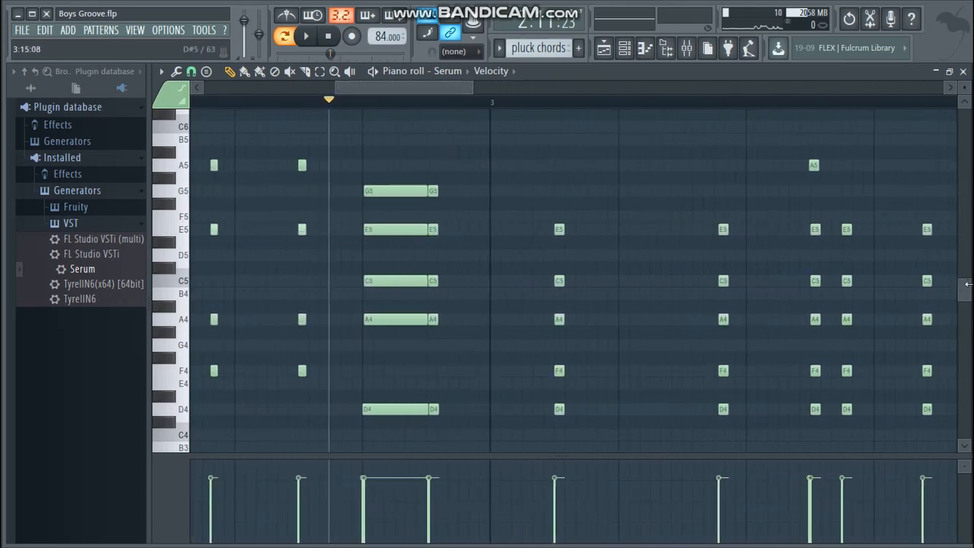
{"action": "scroll", "coordinate": [966, 283], "scroll_direction": "down", "scroll_amount": 4}
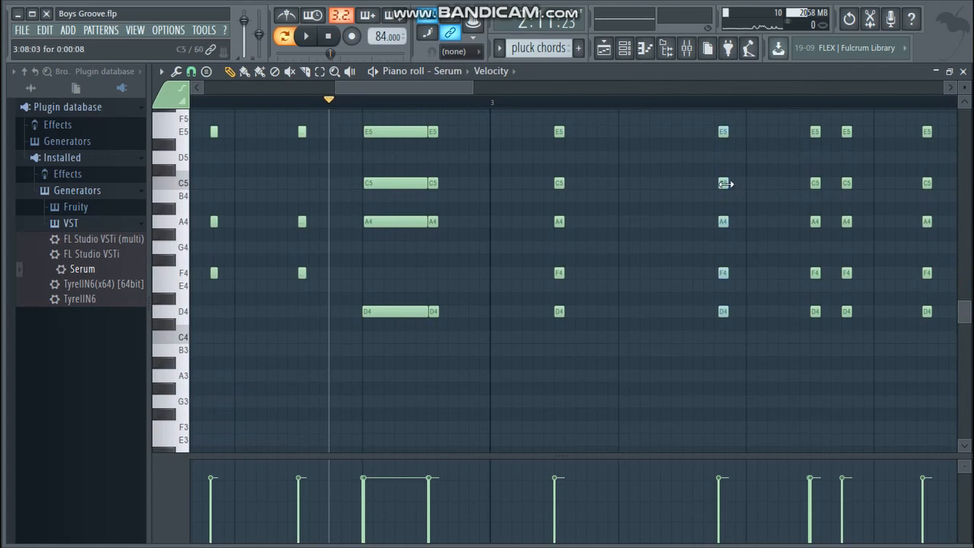
{"action": "left_click_drag", "start_coordinate": [473, 87], "coordinate": [387, 79]}
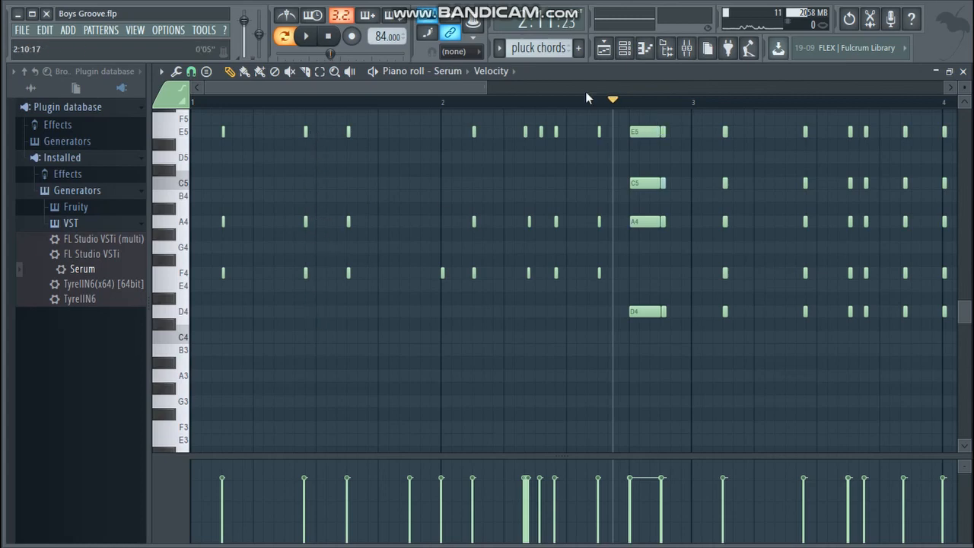
{"action": "left_click_drag", "start_coordinate": [470, 79], "coordinate": [429, 106]}
{"action": "mouse_move", "coordinate": [969, 326]}
{"action": "left_mouse_down"}
{"action": "mouse_move", "coordinate": [962, 276]}
{"action": "mouse_move", "coordinate": [956, 318]}
{"action": "left_mouse_up"}
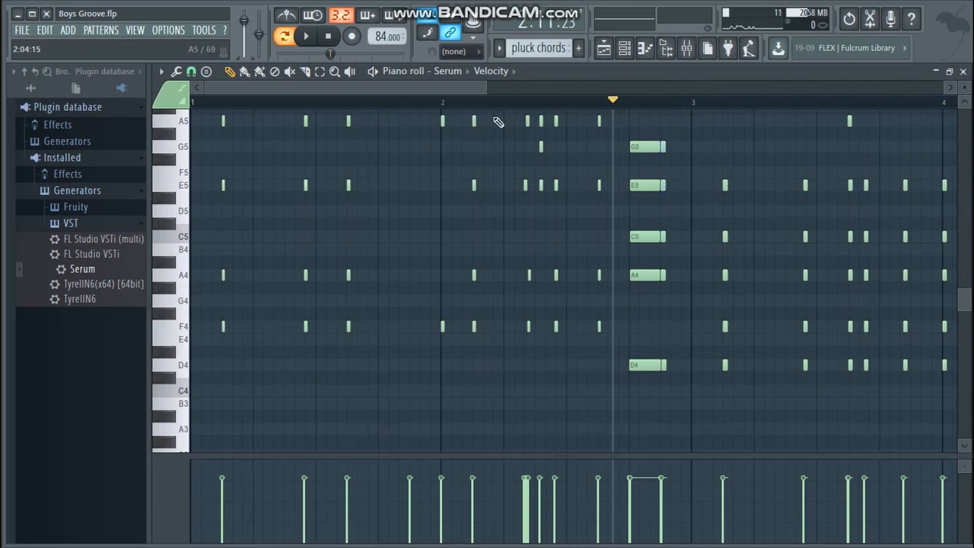
{"action": "left_click_drag", "start_coordinate": [390, 84], "coordinate": [517, 136]}
{"action": "scroll", "coordinate": [517, 136], "scroll_direction": "left", "scroll_amount": 3}
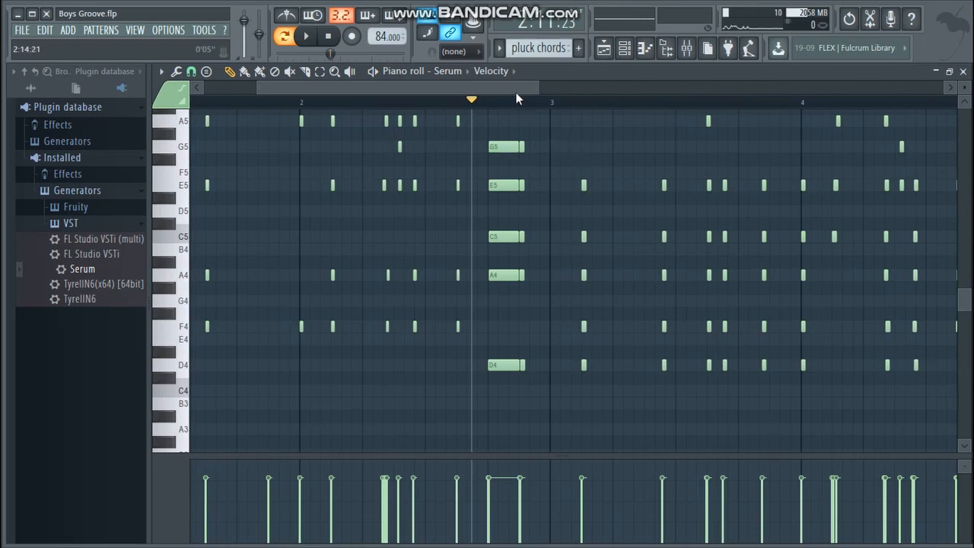
{"action": "left_click_drag", "start_coordinate": [516, 93], "coordinate": [607, 118]}
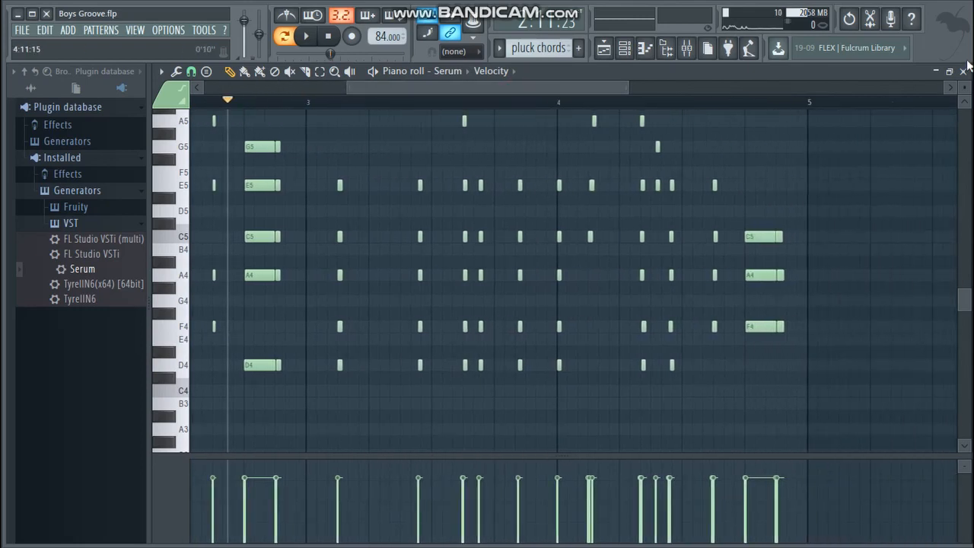
- Leave the pluck chords and open the bassline pattern starting at bar 9 of the playlist in the piano roll
{"action": "left_click", "coordinate": [964, 71]}
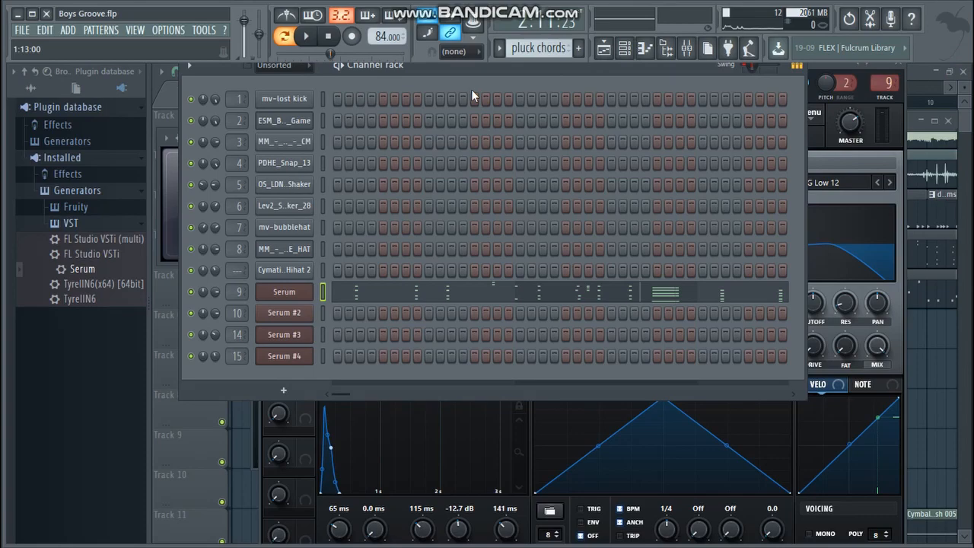
{"action": "key", "text": "F5"}
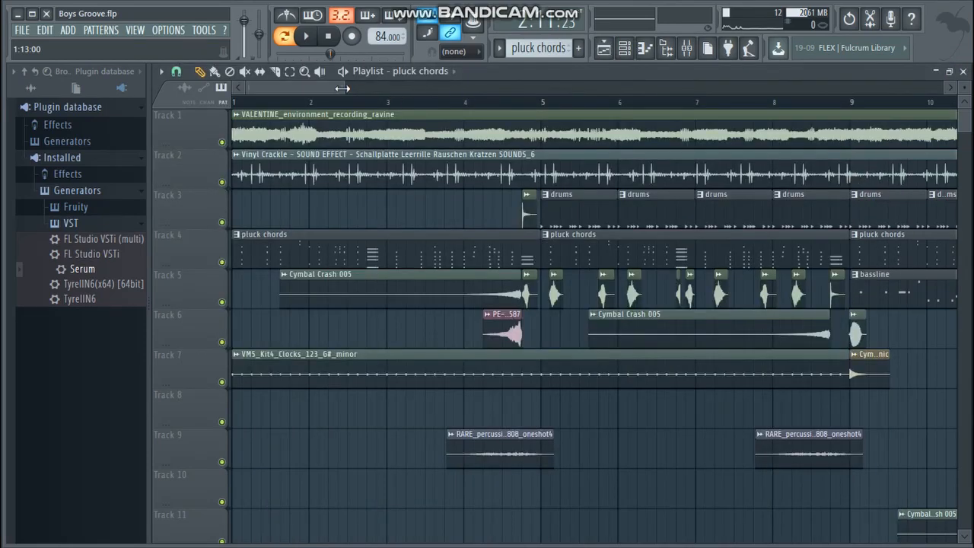
{"action": "left_click_drag", "start_coordinate": [343, 88], "coordinate": [452, 88]}
{"action": "left_click", "coordinate": [554, 304]}
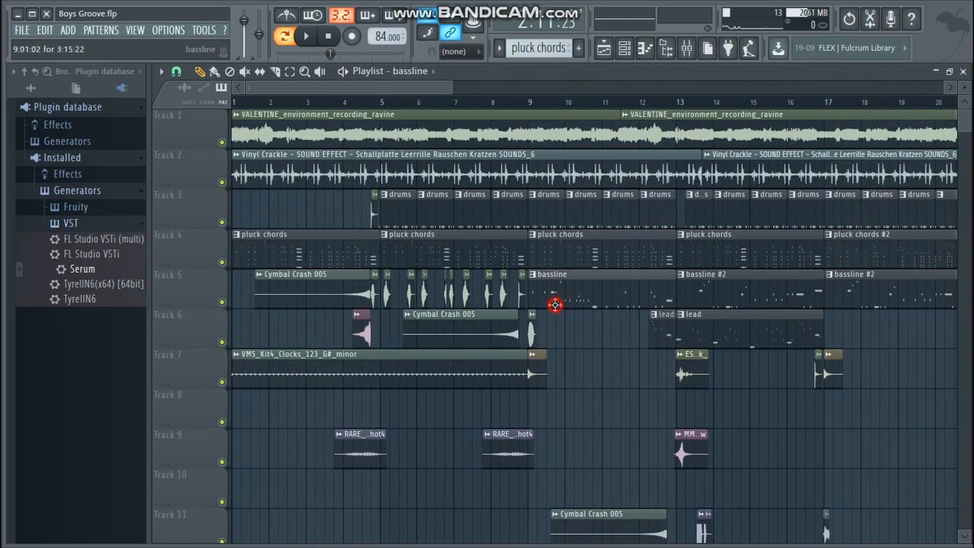
{"action": "left_click", "coordinate": [555, 305]}
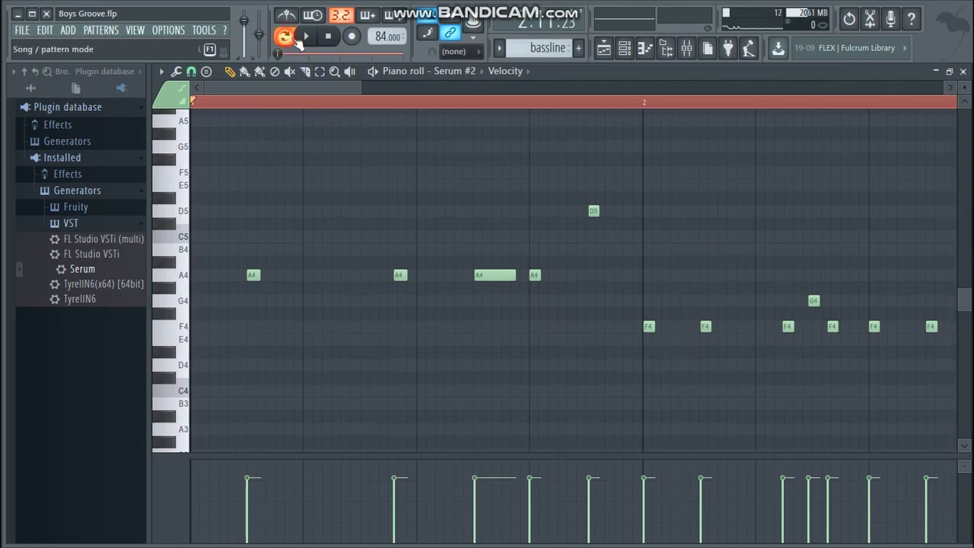
- Play the start of the bassline, stop playback, and review its notes across bars 1 to 4
{"action": "left_click", "coordinate": [306, 35]}
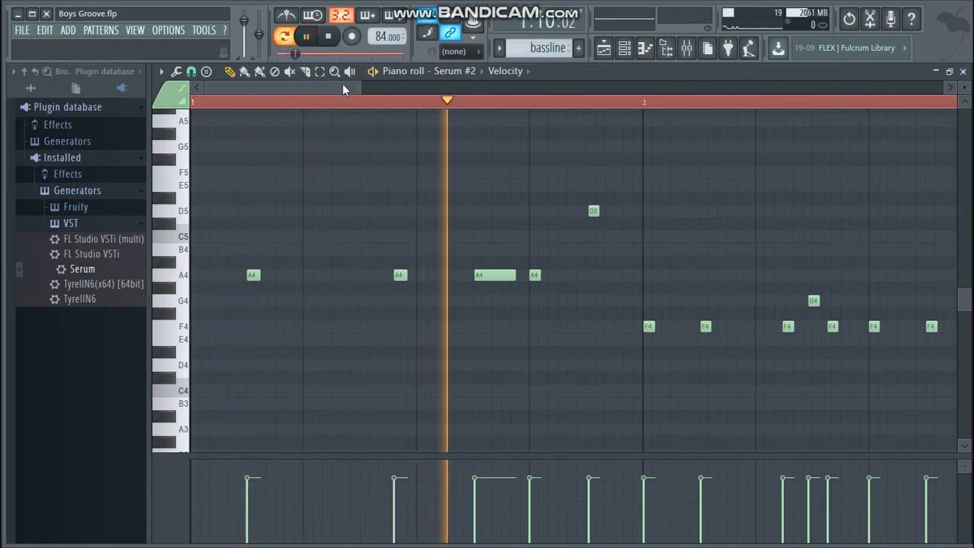
{"action": "left_click_drag", "start_coordinate": [337, 86], "coordinate": [622, 127]}
{"action": "key", "text": "space"}
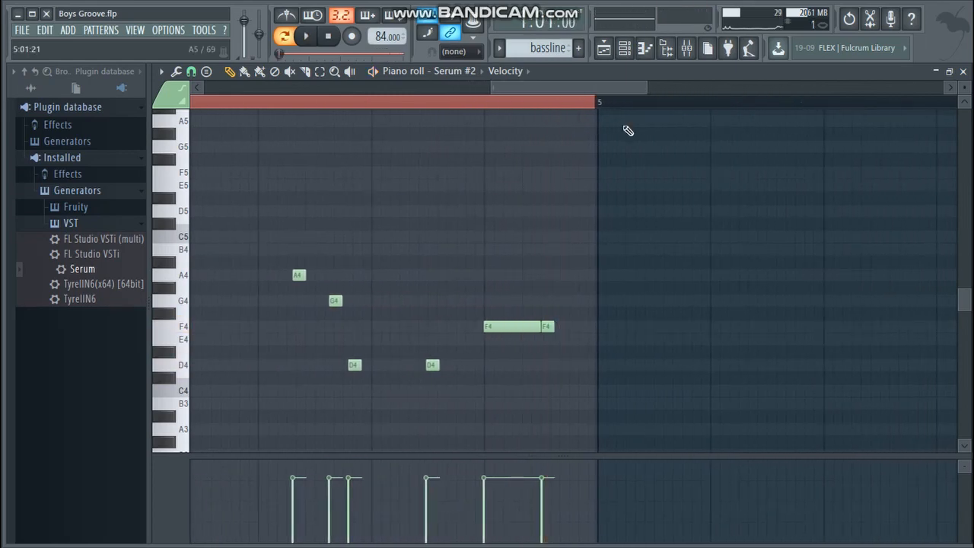
{"action": "left_click_drag", "start_coordinate": [490, 88], "coordinate": [168, 62]}
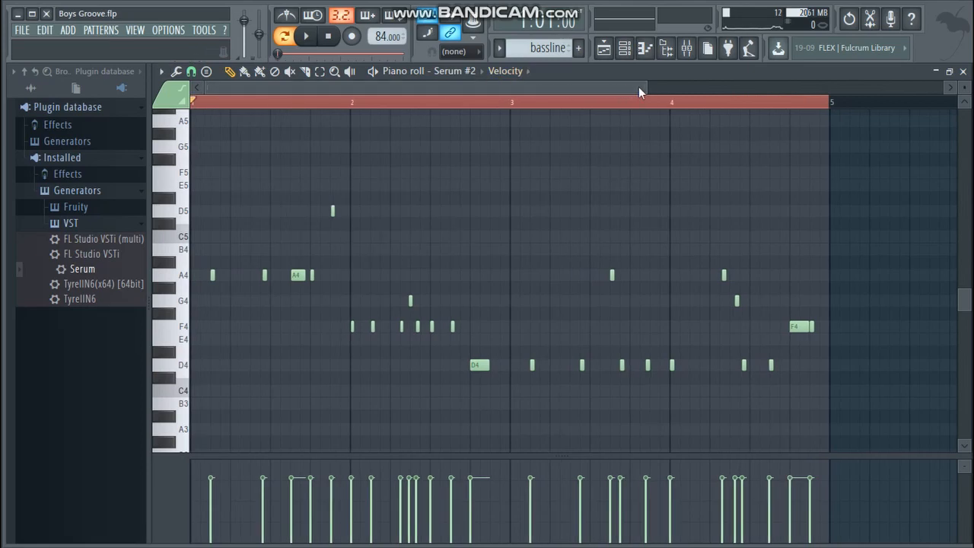
{"action": "left_click_drag", "start_coordinate": [642, 86], "coordinate": [387, 76]}
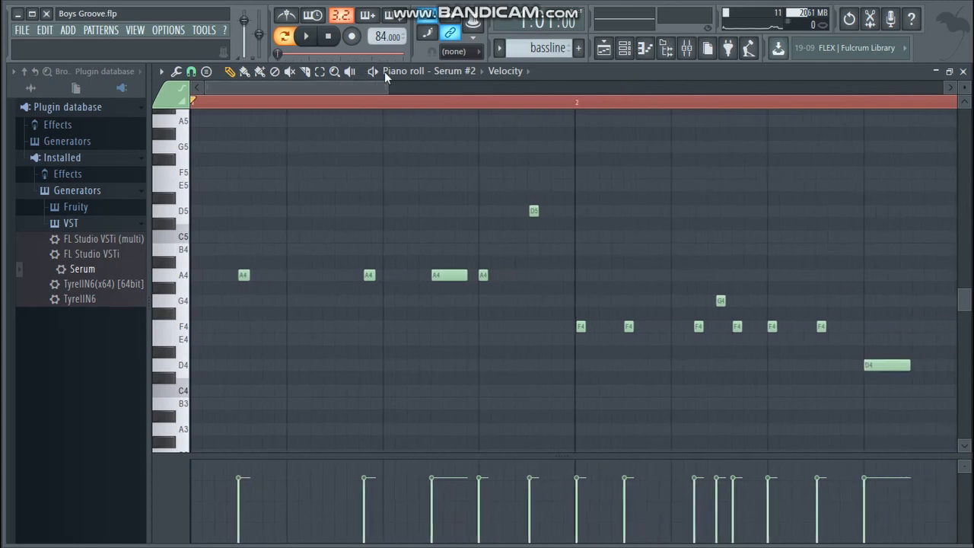
- Browse the project's patterns from bassline through pluck chords #2 and bassline #2 to lead #3, and return to the playlist
{"action": "left_click", "coordinate": [963, 72]}
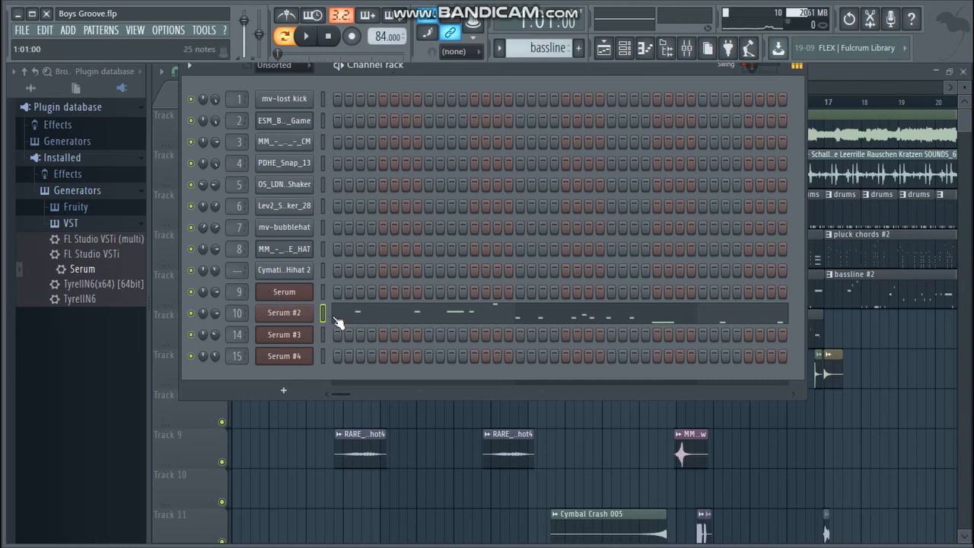
{"action": "scroll", "coordinate": [540, 48], "scroll_direction": "down", "scroll_amount": 1}
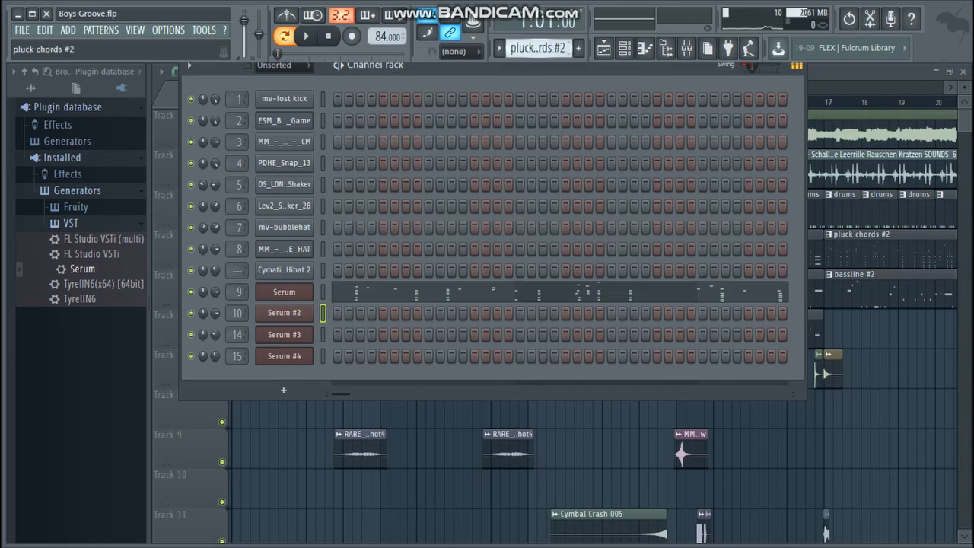
{"action": "scroll", "coordinate": [532, 48], "scroll_direction": "down", "scroll_amount": 1}
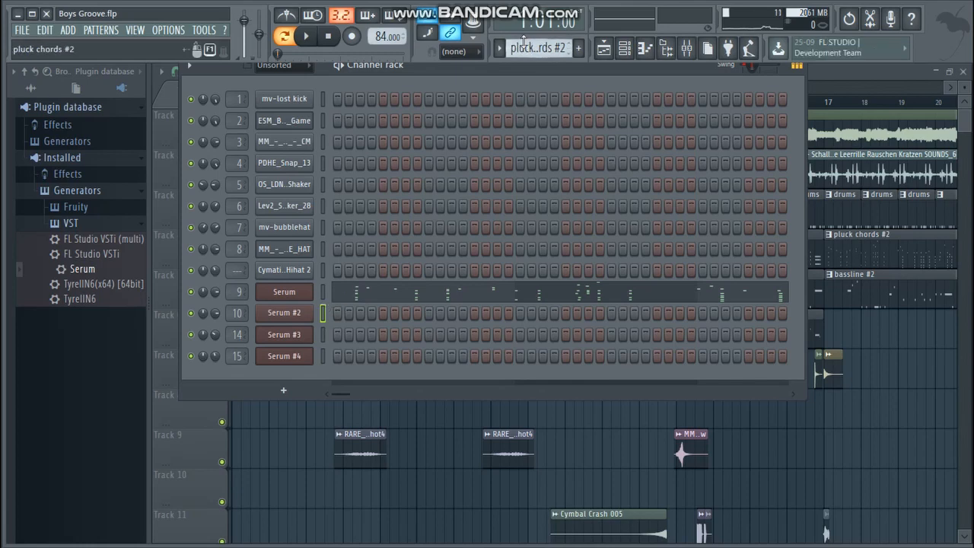
{"action": "scroll", "coordinate": [533, 48], "scroll_direction": "down", "scroll_amount": 3}
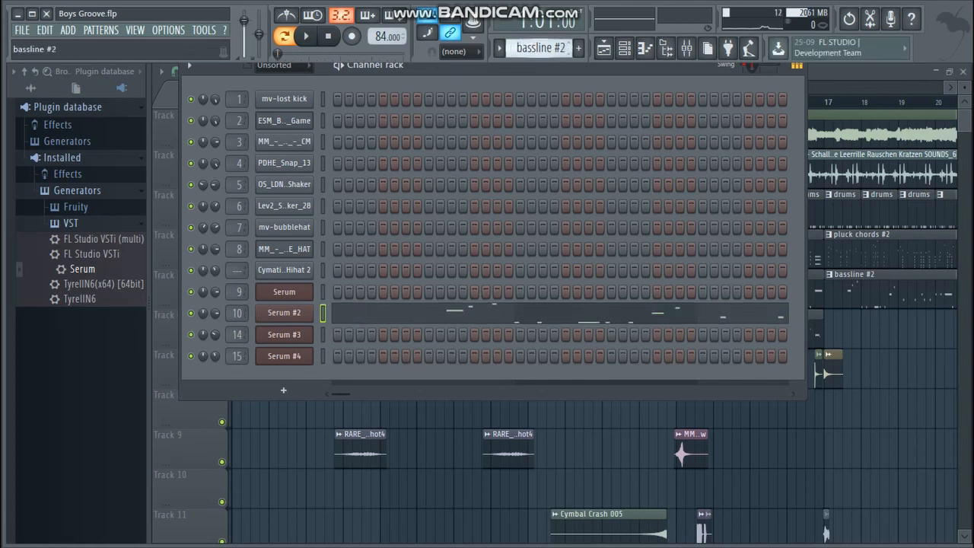
{"action": "left_click", "coordinate": [812, 67]}
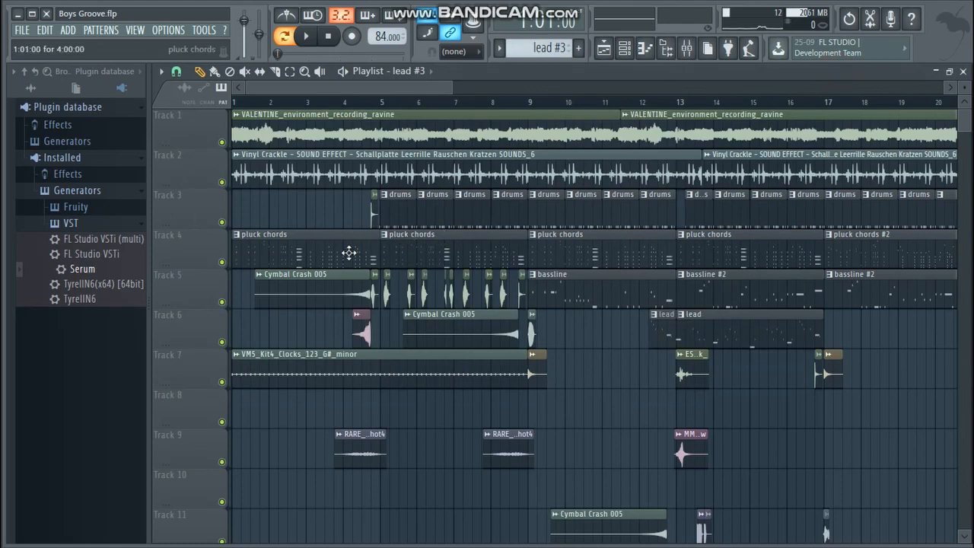
- Reopen the bassline pattern and examine how its root notes move across all four bars
{"action": "double_click", "coordinate": [614, 282]}
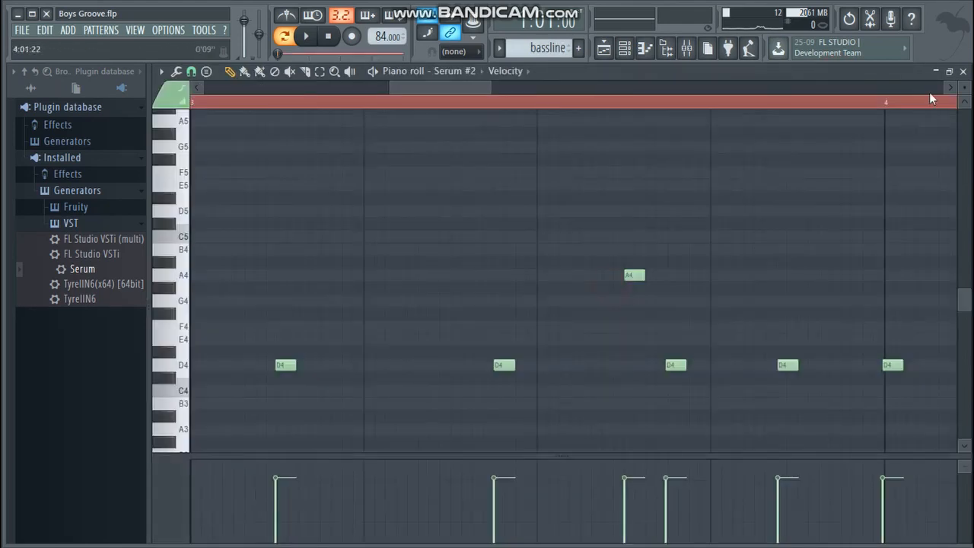
{"action": "left_click_drag", "start_coordinate": [387, 92], "coordinate": [204, 93]}
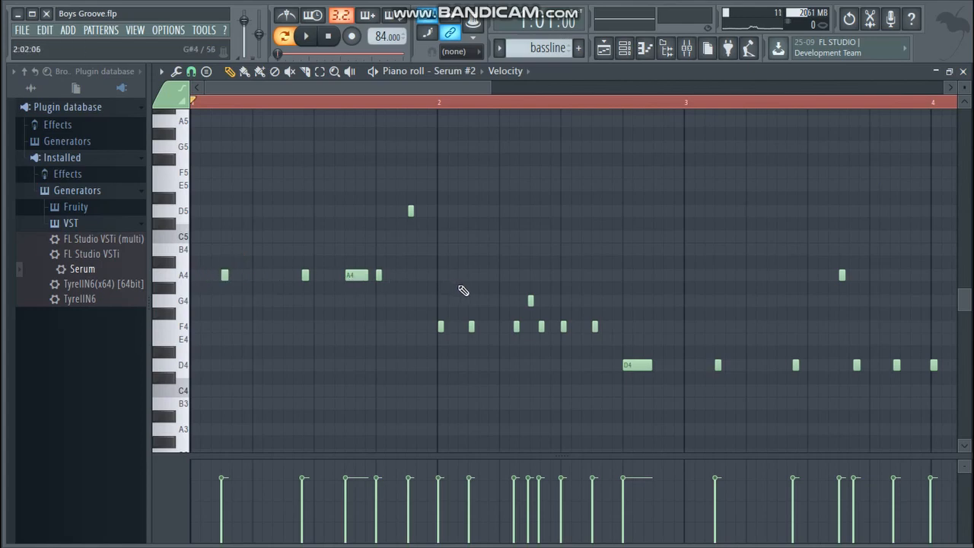
{"action": "left_click_drag", "start_coordinate": [489, 86], "coordinate": [620, 79]}
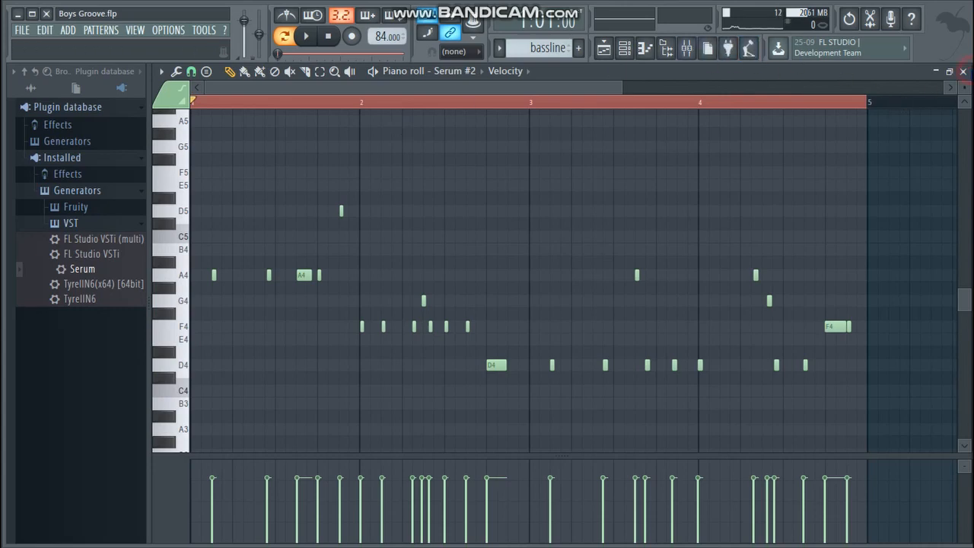
- Leave the bassline notes and open the Serum #2 instrument to inspect the oscillators and filter of its BASS - Marlo preset
{"action": "left_click", "coordinate": [962, 71]}
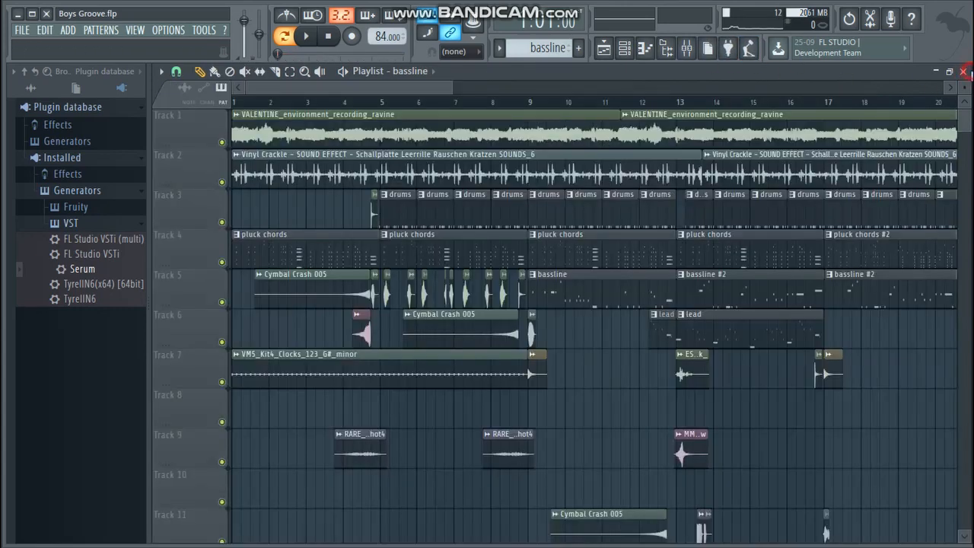
{"action": "double_click", "coordinate": [536, 294]}
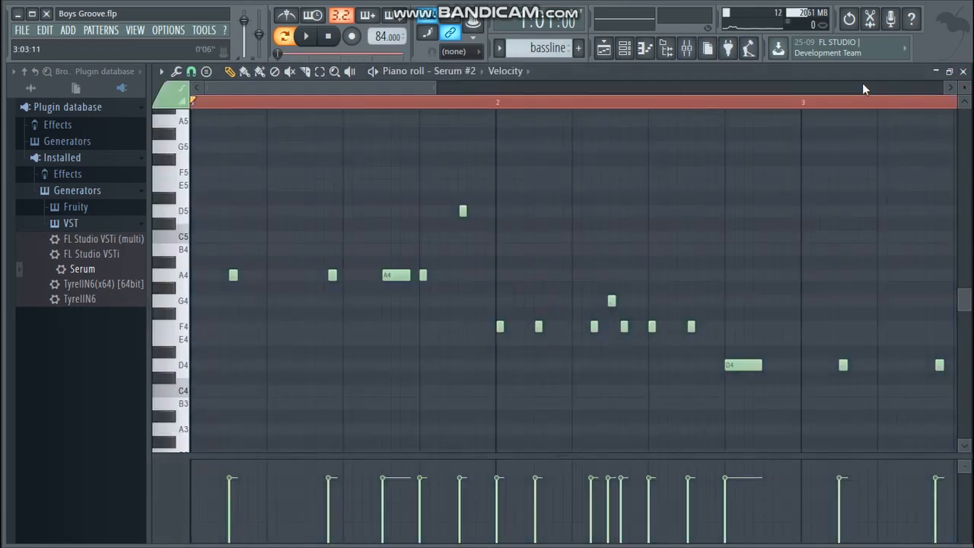
{"action": "left_click", "coordinate": [963, 71]}
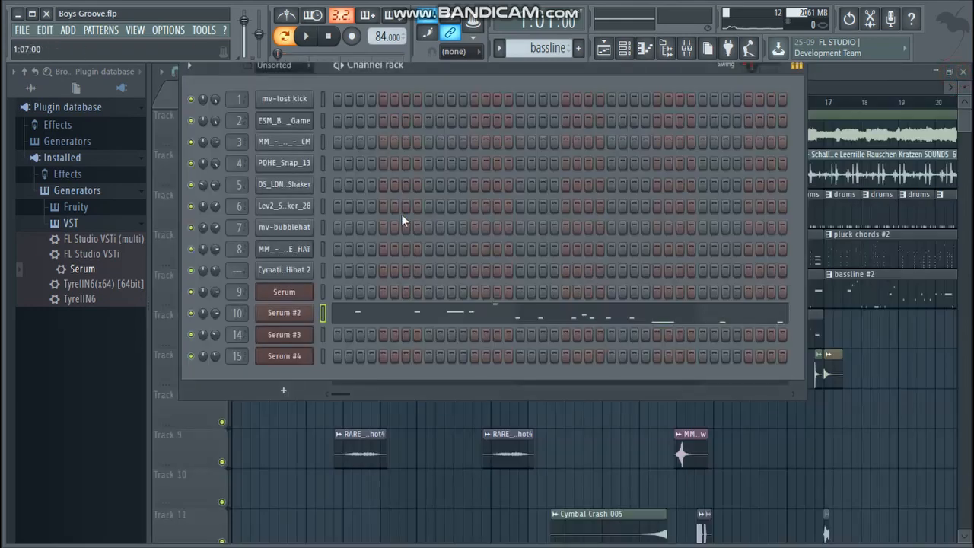
{"action": "left_click", "coordinate": [297, 313]}
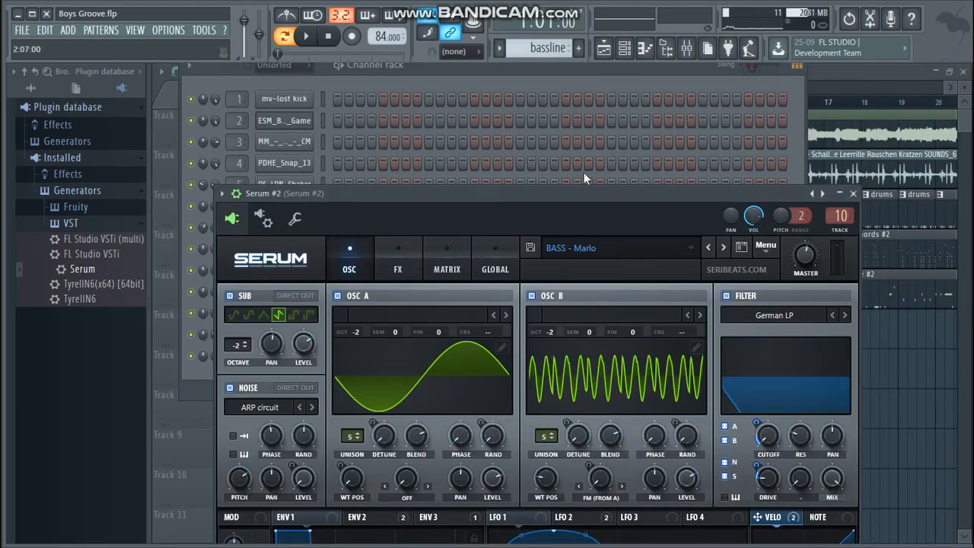
{"action": "left_click_drag", "start_coordinate": [583, 194], "coordinate": [606, 123]}
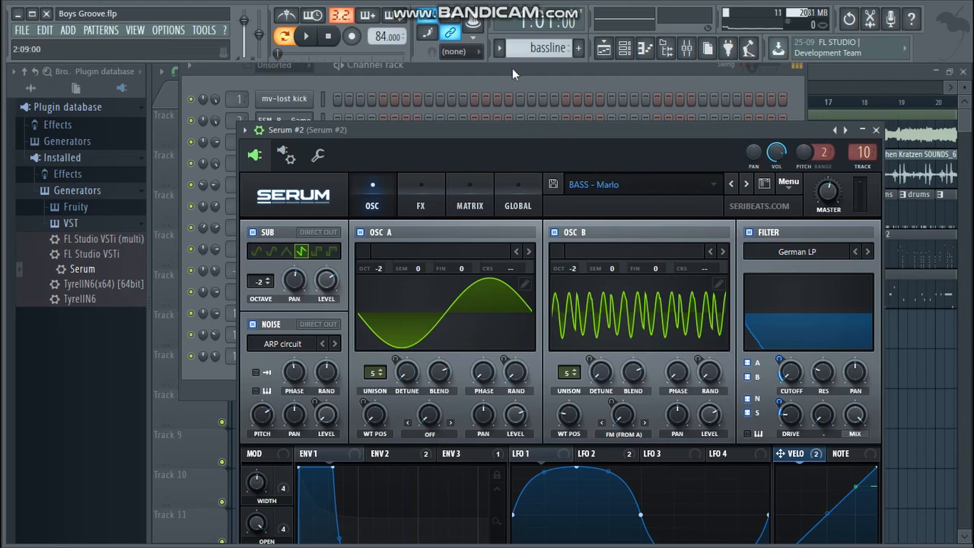
{"action": "left_click_drag", "start_coordinate": [457, 130], "coordinate": [358, 330]}
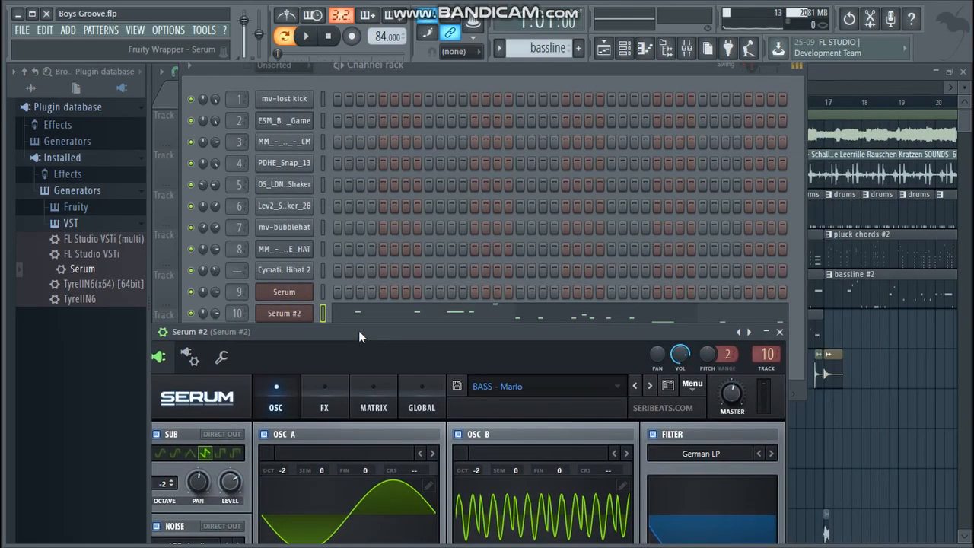
- Inspect the Fruity Limiter and Fruity parametric EQ 2 settings on the Serum #2 mixer track, and return to the channel rack
{"action": "left_click", "coordinate": [272, 314]}
{"action": "left_click", "coordinate": [272, 314]}
{"action": "left_click", "coordinate": [686, 47]}
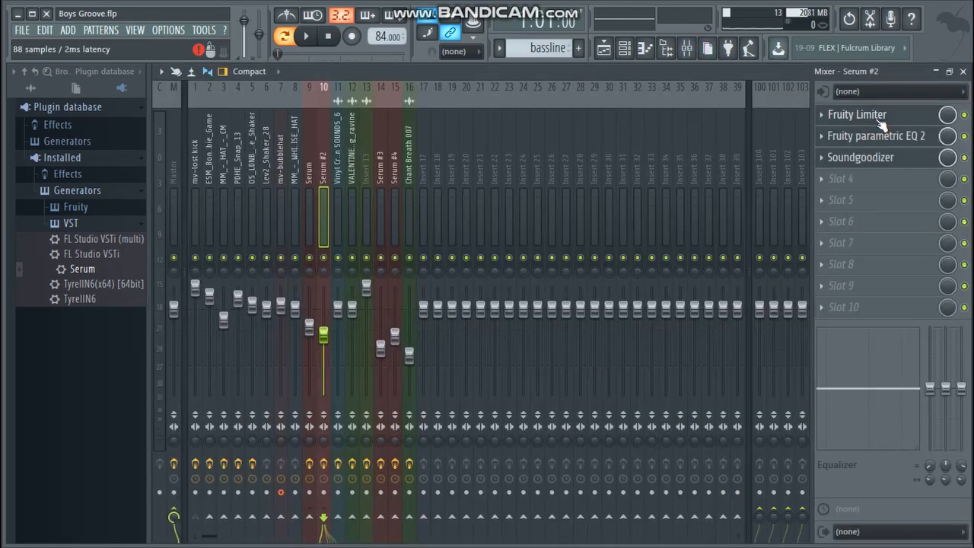
{"action": "left_click", "coordinate": [858, 114]}
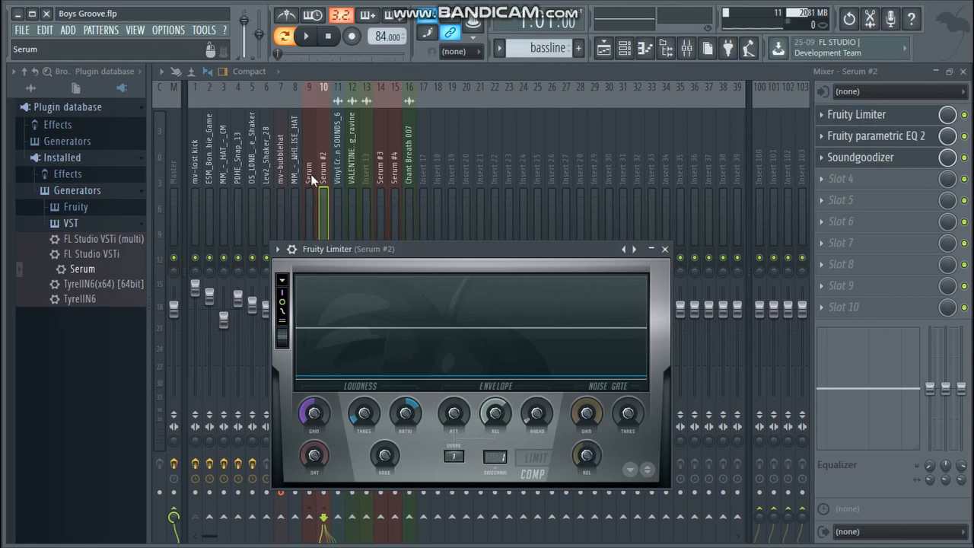
{"action": "left_click", "coordinate": [868, 140]}
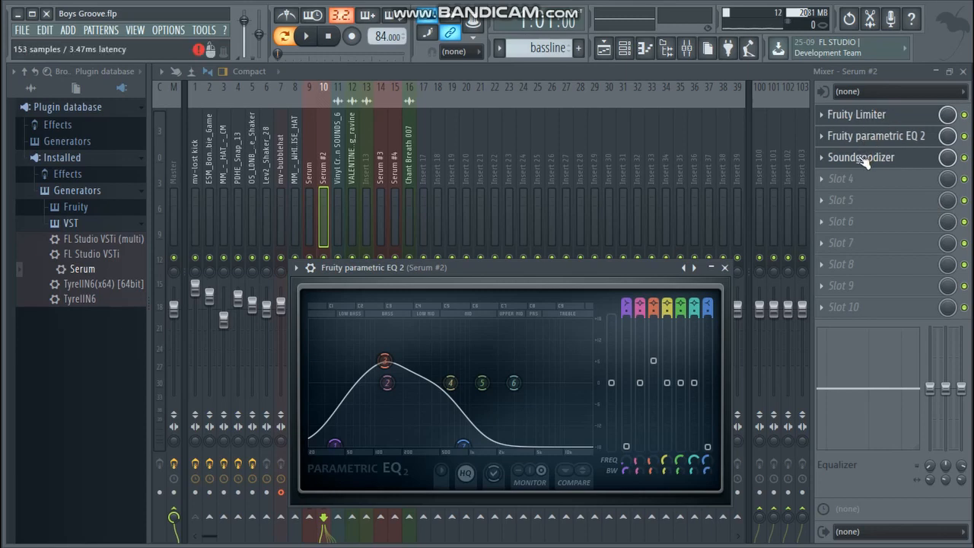
{"action": "left_click", "coordinate": [939, 71]}
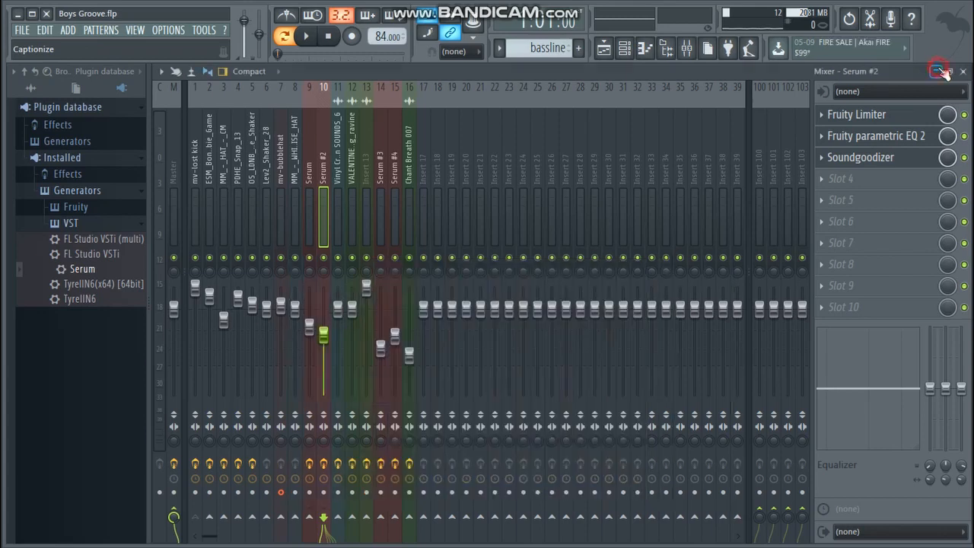
{"action": "left_click", "coordinate": [190, 302]}
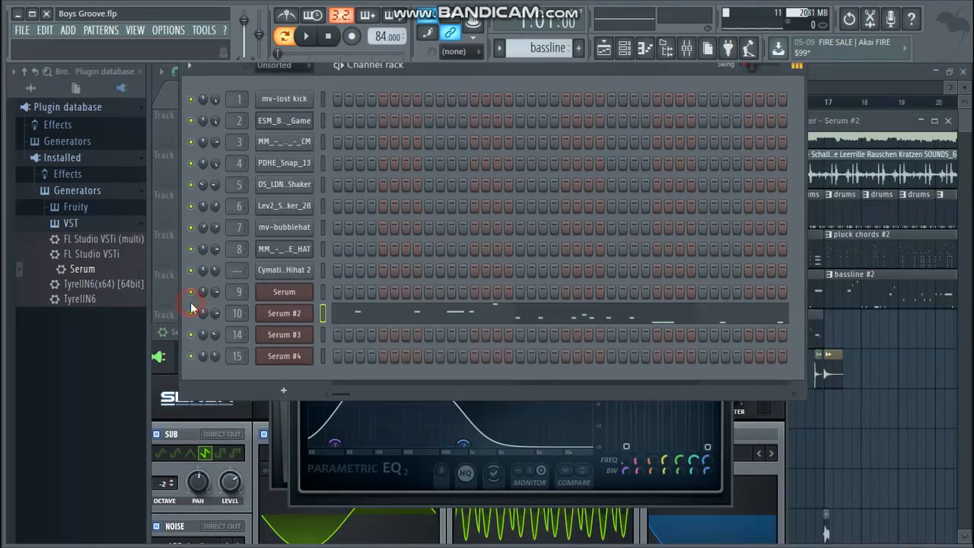
- Review the EQ, distortion and compressor effects inside the Serum #2 bass preset, and return to the playlist
{"action": "left_click", "coordinate": [288, 314]}
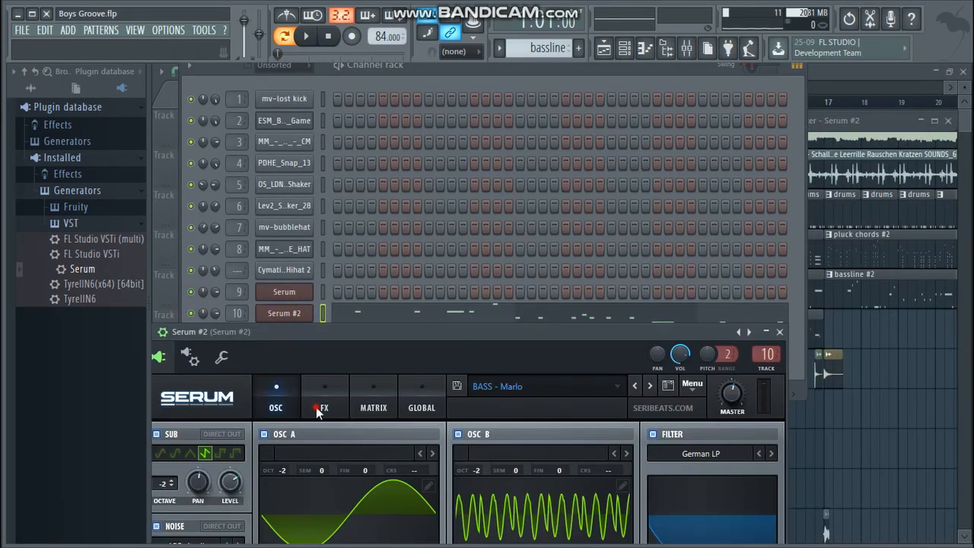
{"action": "left_click", "coordinate": [318, 411]}
{"action": "left_click_drag", "start_coordinate": [351, 343], "coordinate": [388, 164]}
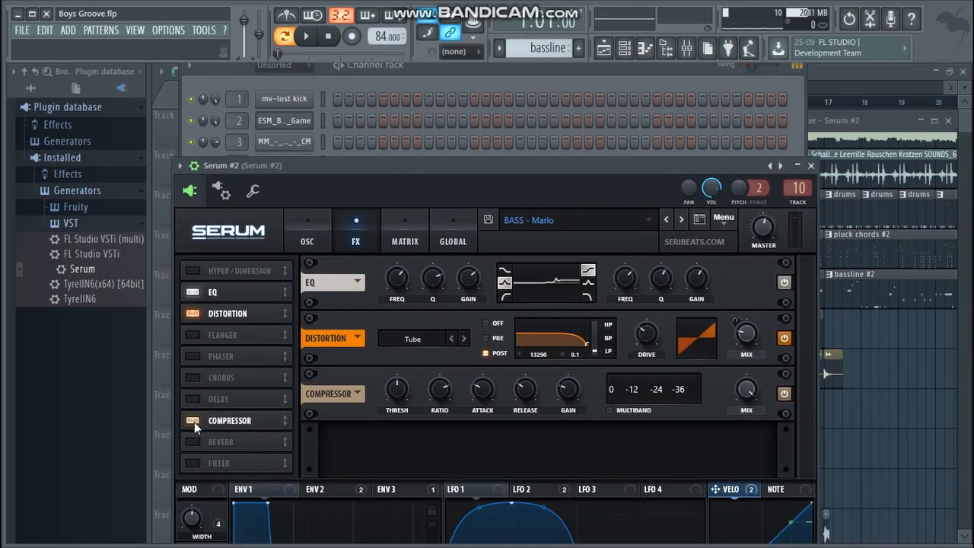
{"action": "left_click", "coordinate": [604, 74]}
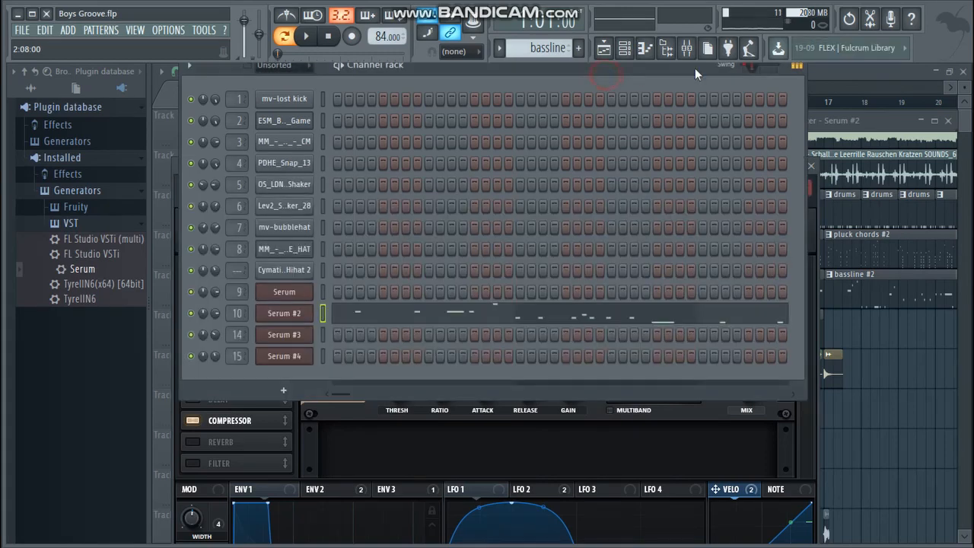
{"action": "left_click", "coordinate": [839, 74]}
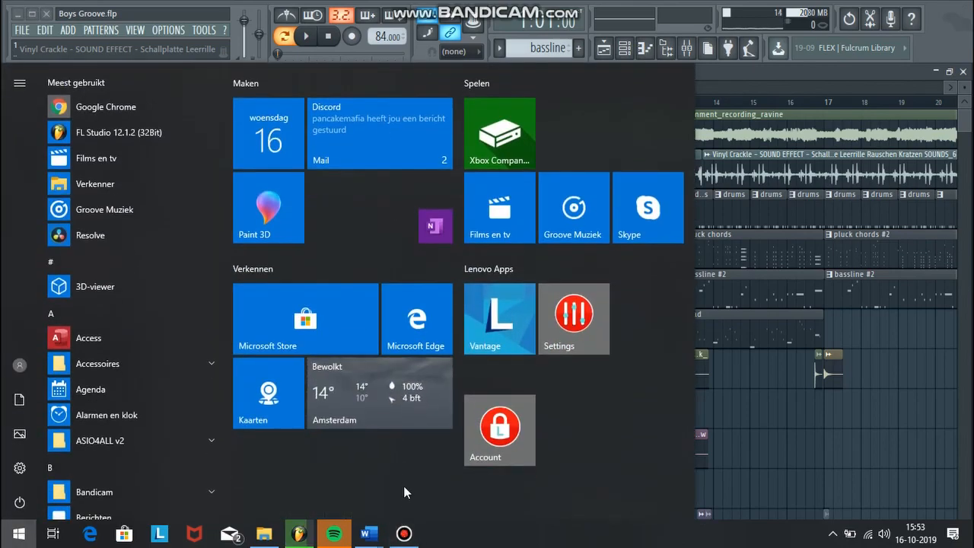
{"action": "left_click", "coordinate": [403, 533]}
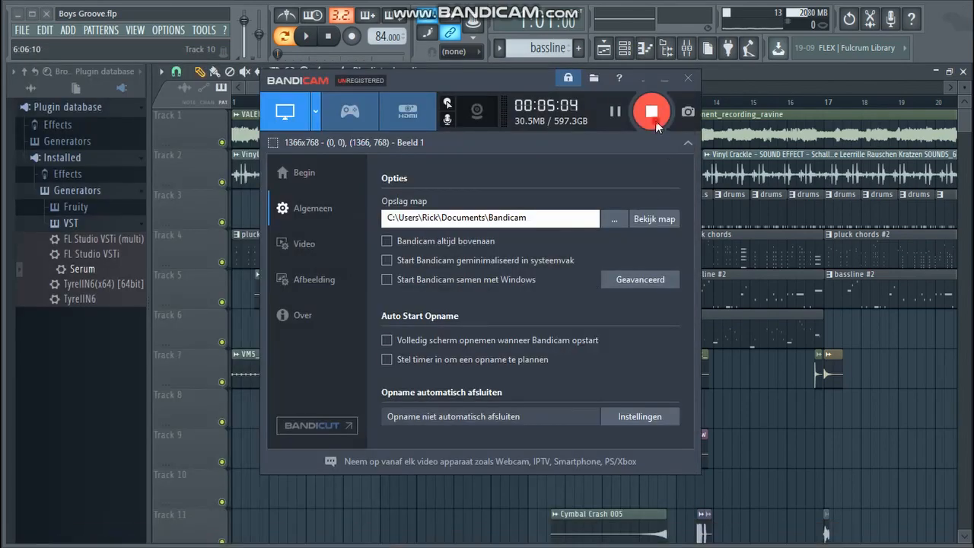
{"action": "left_click", "coordinate": [651, 113]}
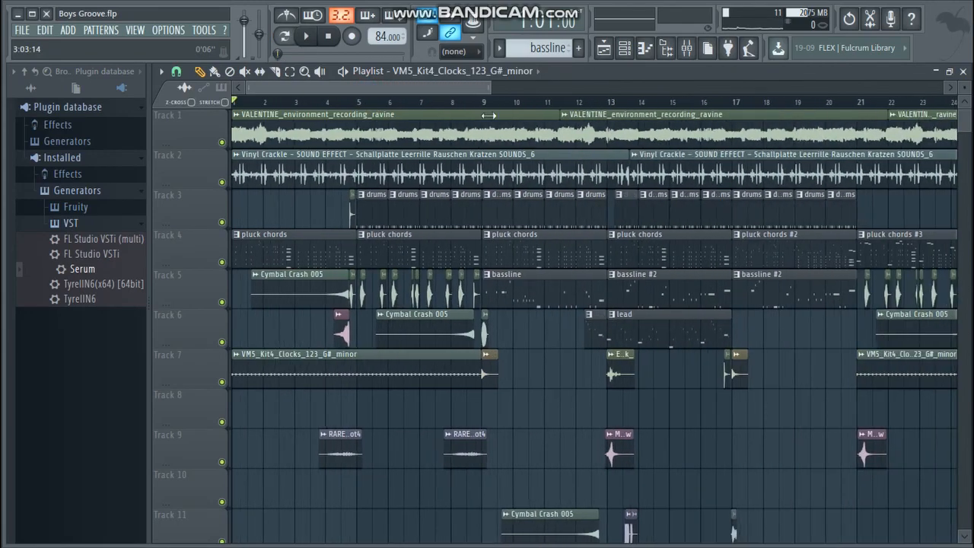
- Examine the full song arrangement in the playlist, from the intro through to the solo section
{"action": "scroll", "coordinate": [488, 115], "scroll_direction": "down", "scroll_amount": 6}
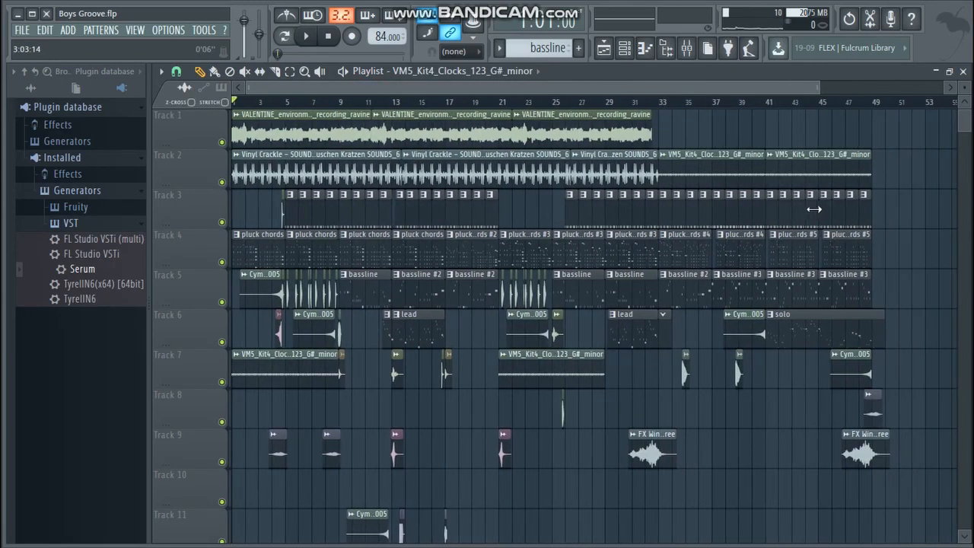
{"action": "scroll", "coordinate": [814, 209], "scroll_direction": "up", "scroll_amount": 3}
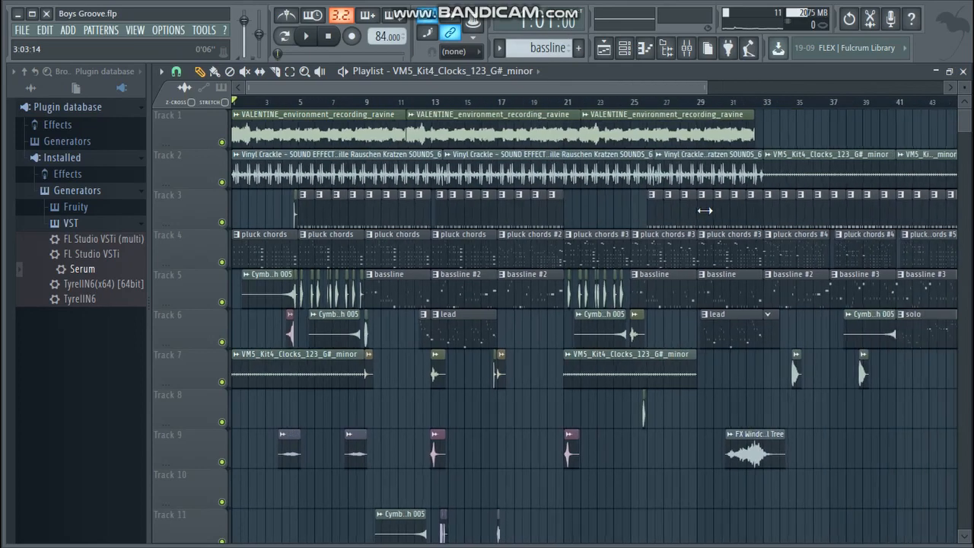
{"action": "scroll", "coordinate": [704, 210], "scroll_direction": "down", "scroll_amount": 3}
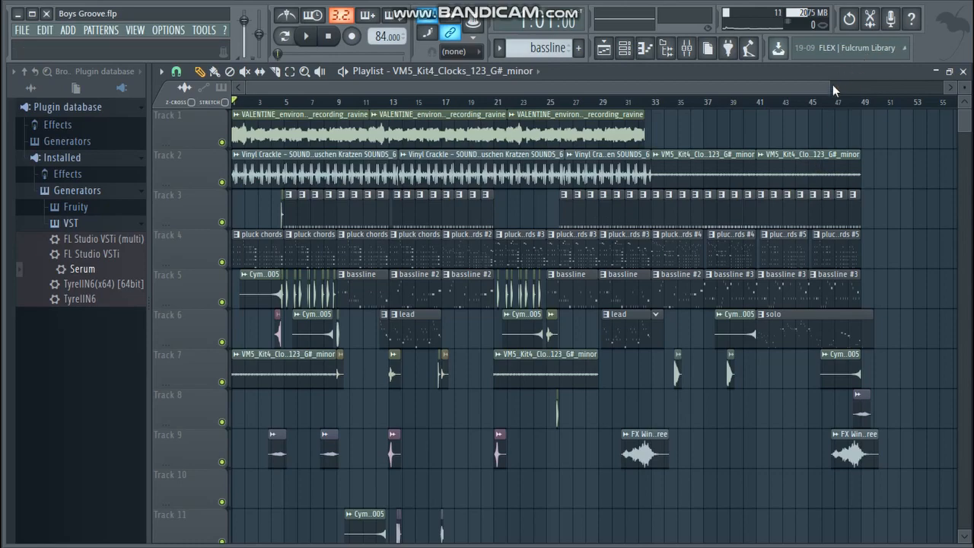
{"action": "left_click_drag", "start_coordinate": [827, 87], "coordinate": [372, 91]}
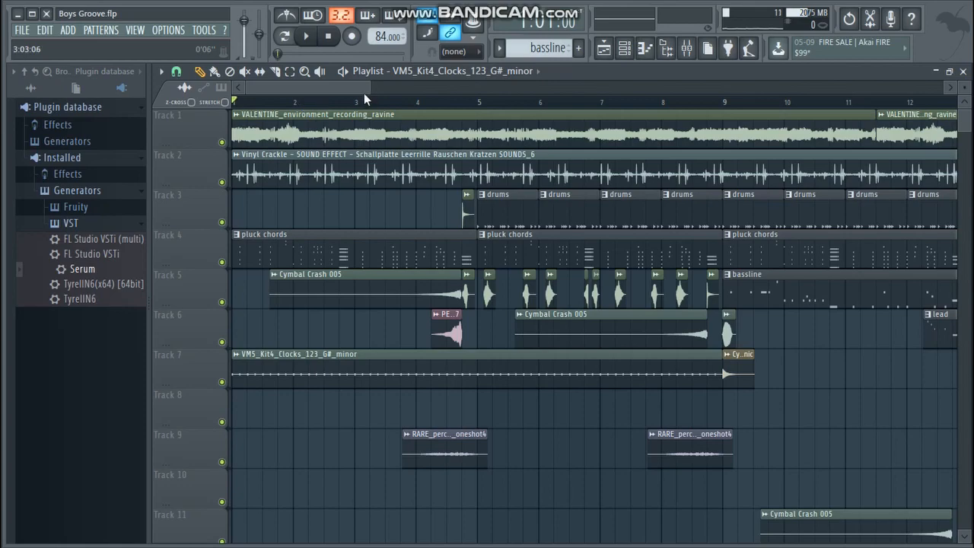
- Play the start of the intro from bar 1 and stop playback
{"action": "left_click_drag", "start_coordinate": [367, 88], "coordinate": [289, 134]}
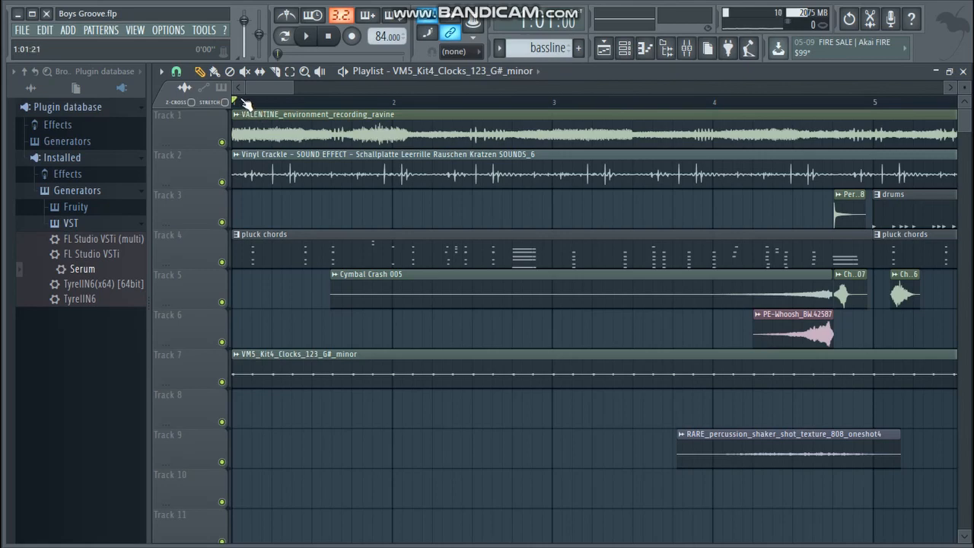
{"action": "key", "text": "space"}
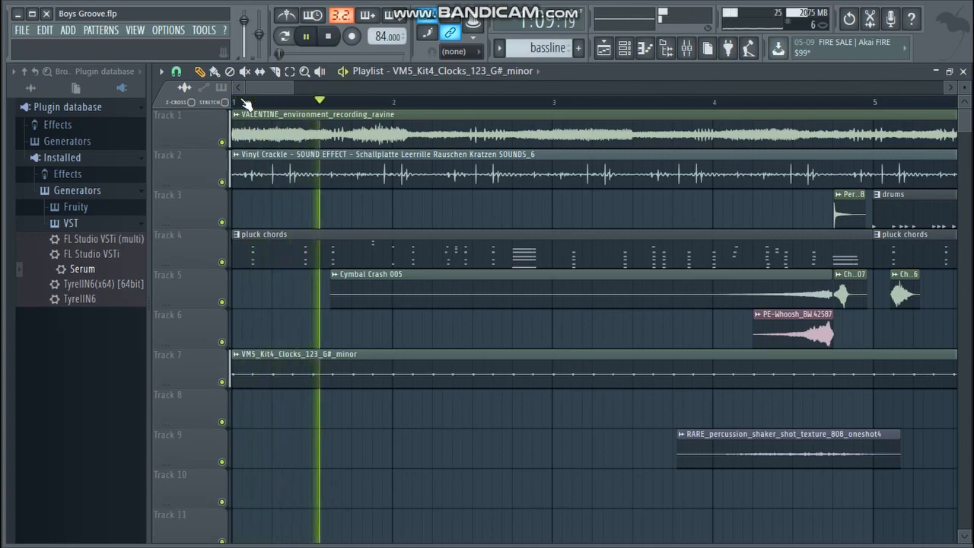
{"action": "left_click_drag", "start_coordinate": [264, 89], "coordinate": [369, 91]}
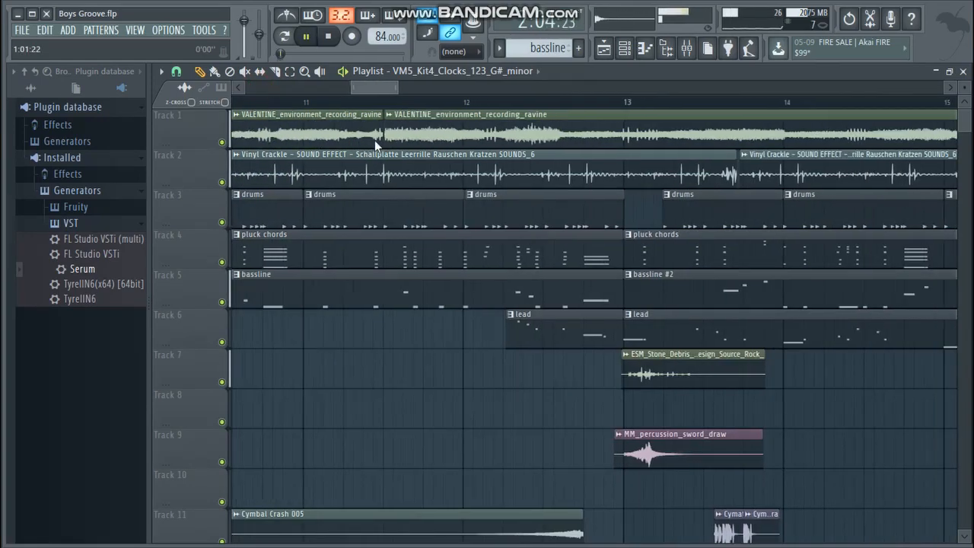
{"action": "key", "text": "space"}
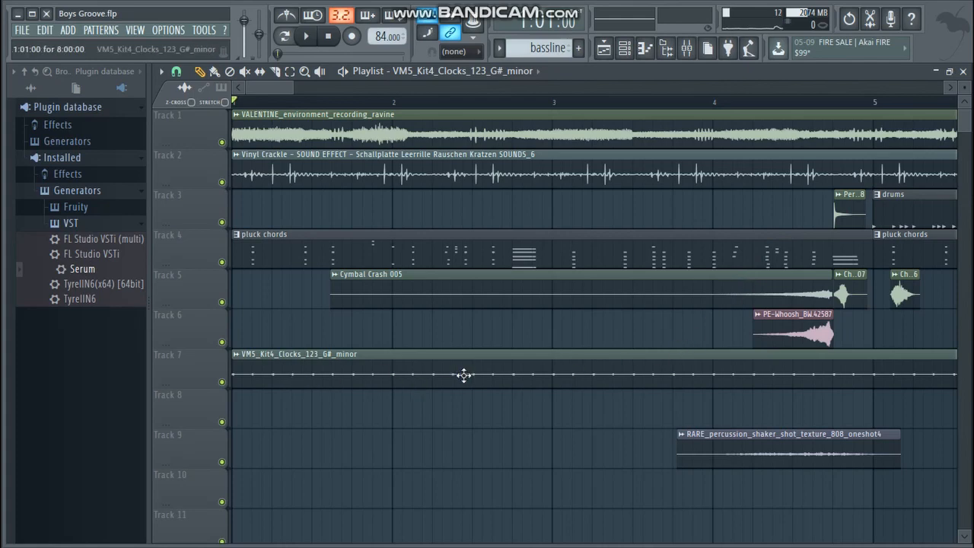
- Inspect the Vinyl Crackle and VALENTINE_environment_recording_ravine clip settings, preview the environment recording, and return to the playlist
{"action": "double_click", "coordinate": [361, 164]}
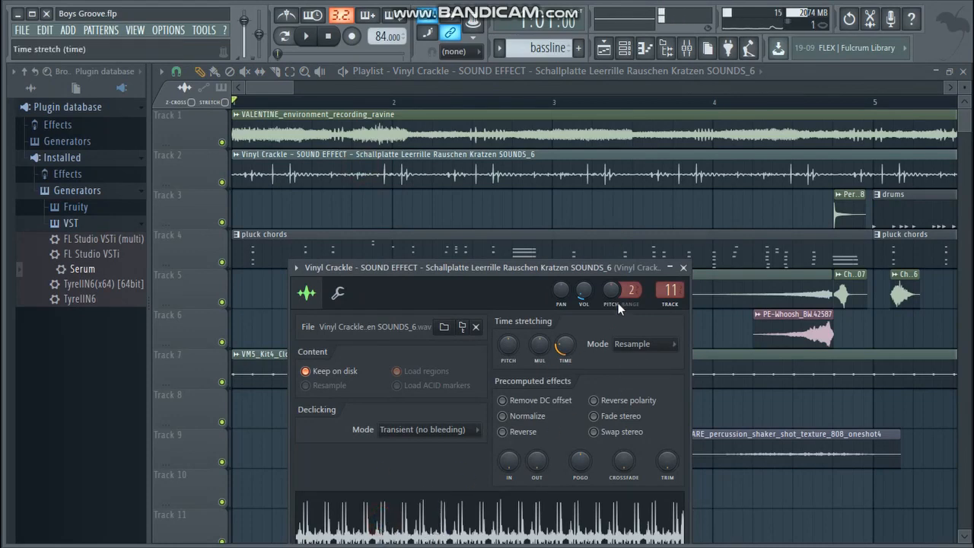
{"action": "left_click", "coordinate": [683, 268]}
{"action": "double_click", "coordinate": [360, 116]}
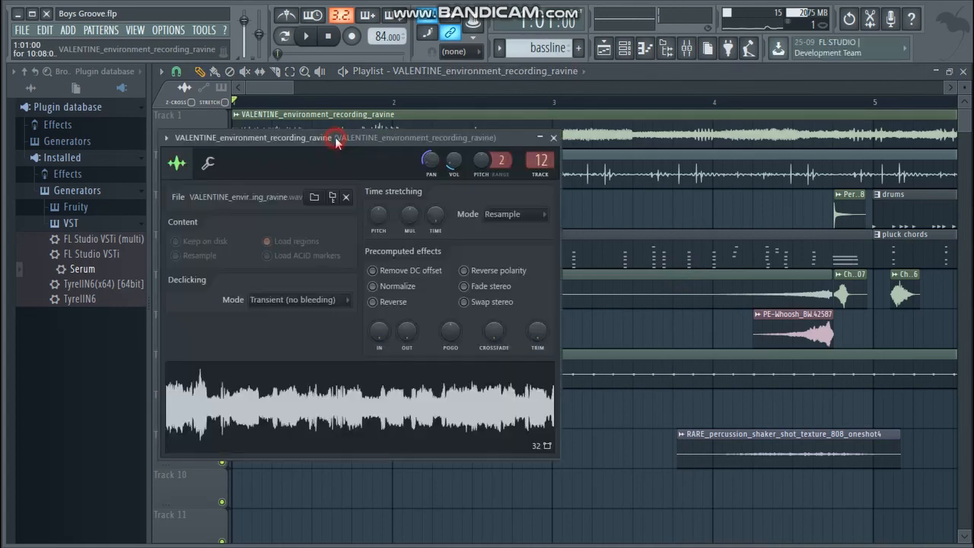
{"action": "left_click", "coordinate": [354, 389]}
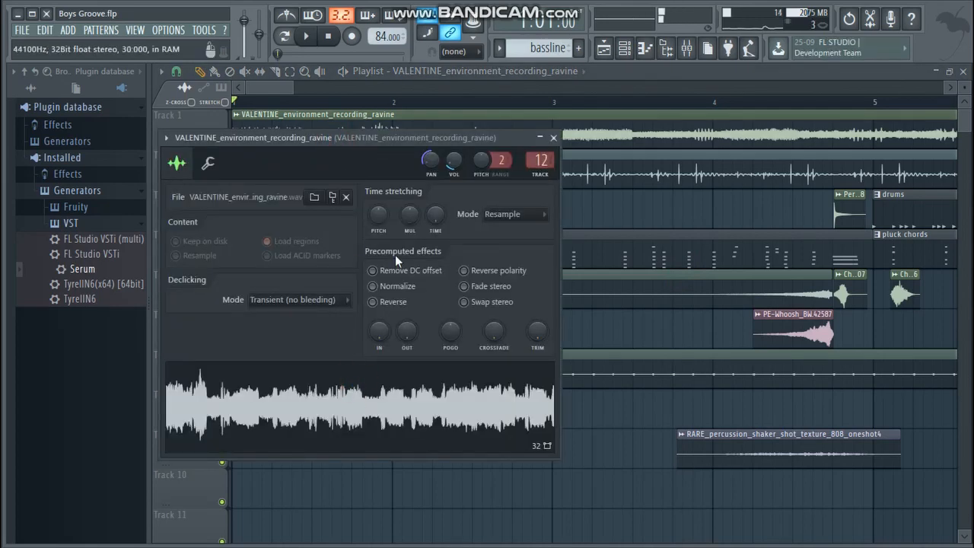
{"action": "left_click", "coordinate": [624, 47]}
{"action": "left_click", "coordinate": [864, 74]}
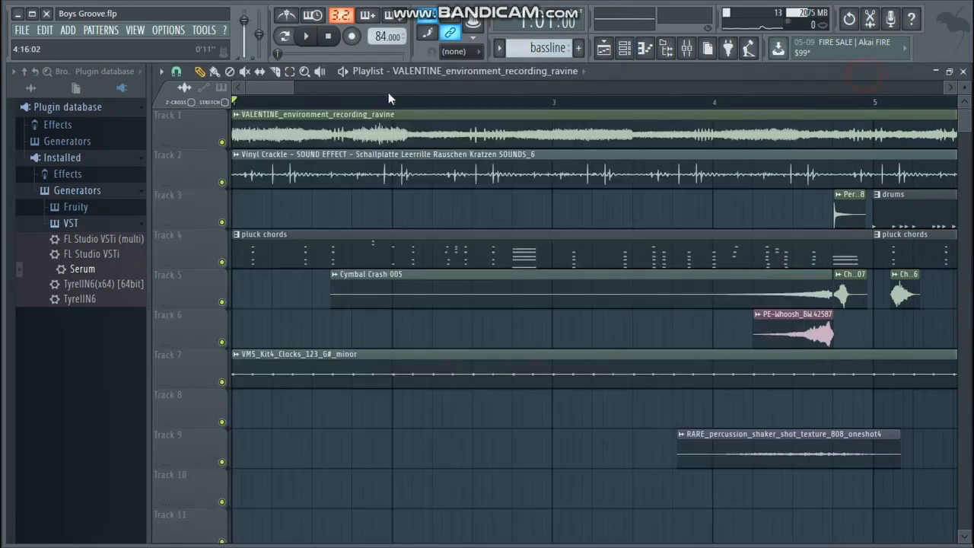
- Examine the transition clips leading into bar 5, then open the Percussion Cowbell 004 808 sample and preview it
{"action": "left_click_drag", "start_coordinate": [293, 88], "coordinate": [406, 120]}
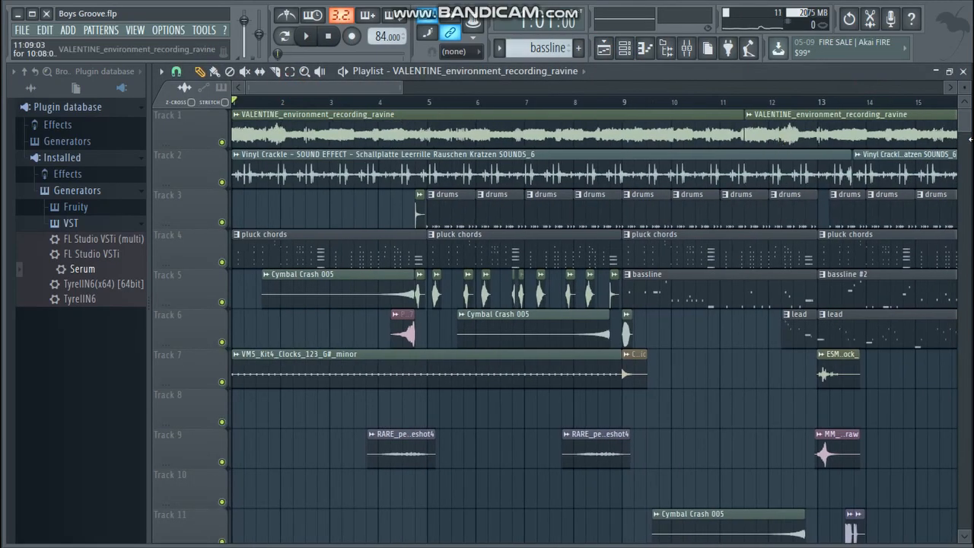
{"action": "mouse_move", "coordinate": [968, 131]}
{"action": "left_mouse_down"}
{"action": "mouse_move", "coordinate": [969, 159]}
{"action": "mouse_move", "coordinate": [957, 119]}
{"action": "left_mouse_up"}
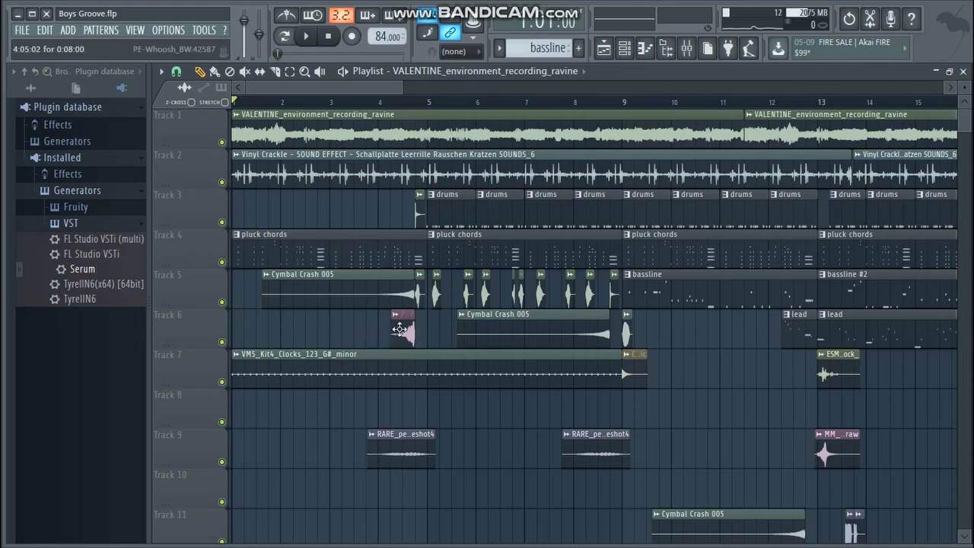
{"action": "left_click_drag", "start_coordinate": [405, 90], "coordinate": [303, 101]}
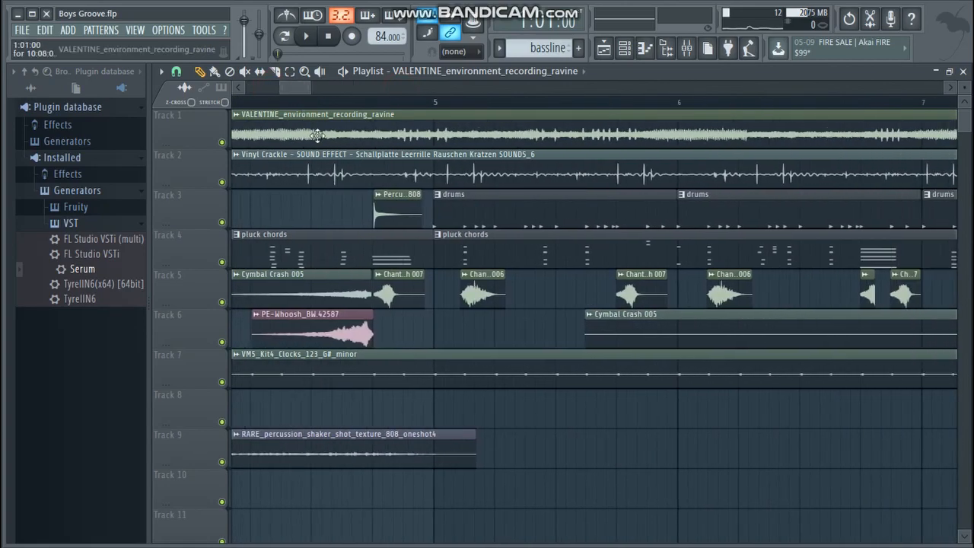
{"action": "left_click", "coordinate": [399, 200]}
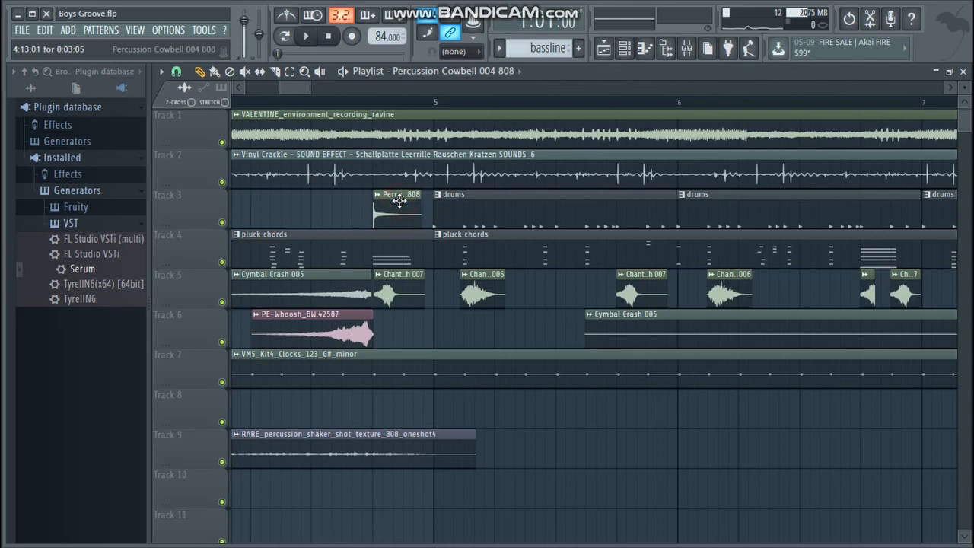
{"action": "double_click", "coordinate": [396, 213]}
{"action": "left_click", "coordinate": [430, 504]}
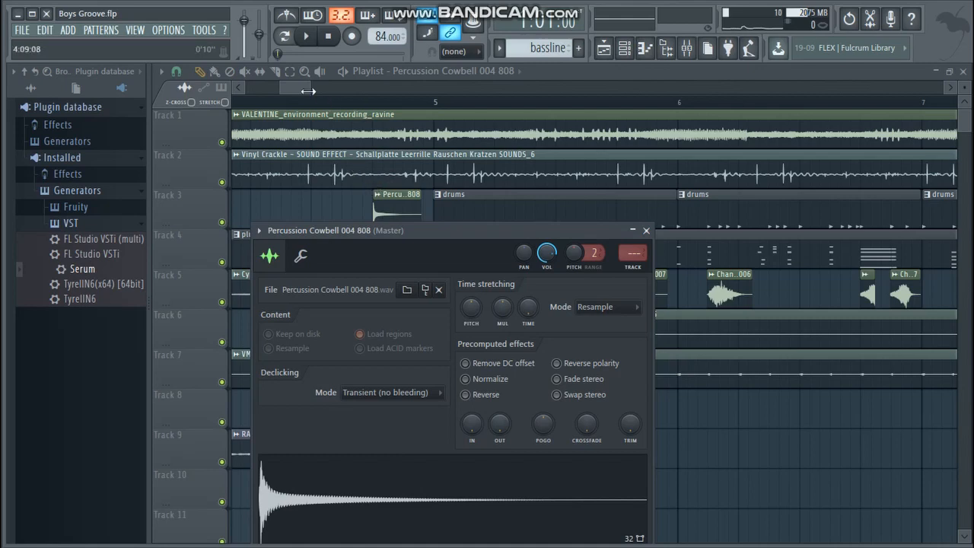
- Leave the cowbell sample and play the transition from bar 4 towards the first drums pattern, then stop playback
{"action": "left_click_drag", "start_coordinate": [308, 89], "coordinate": [320, 90]}
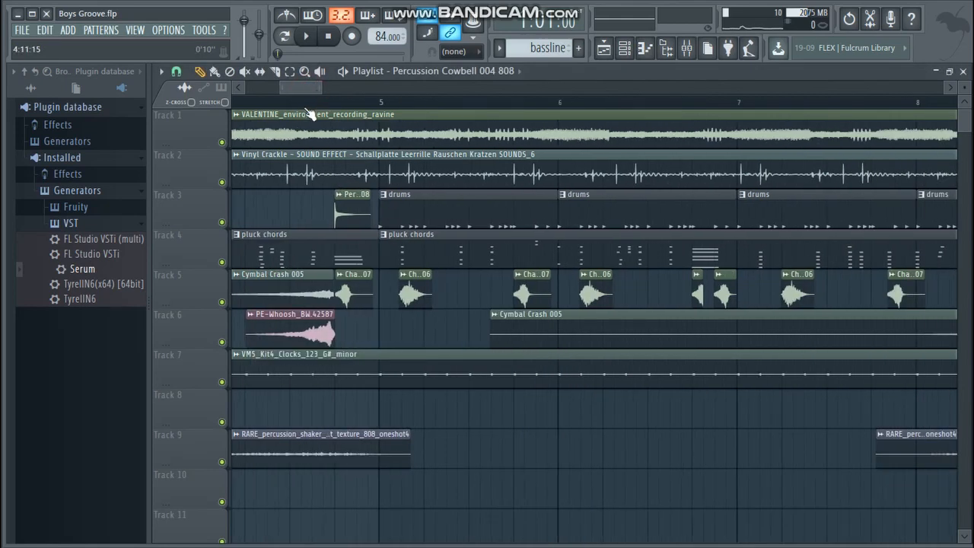
{"action": "left_click", "coordinate": [259, 109]}
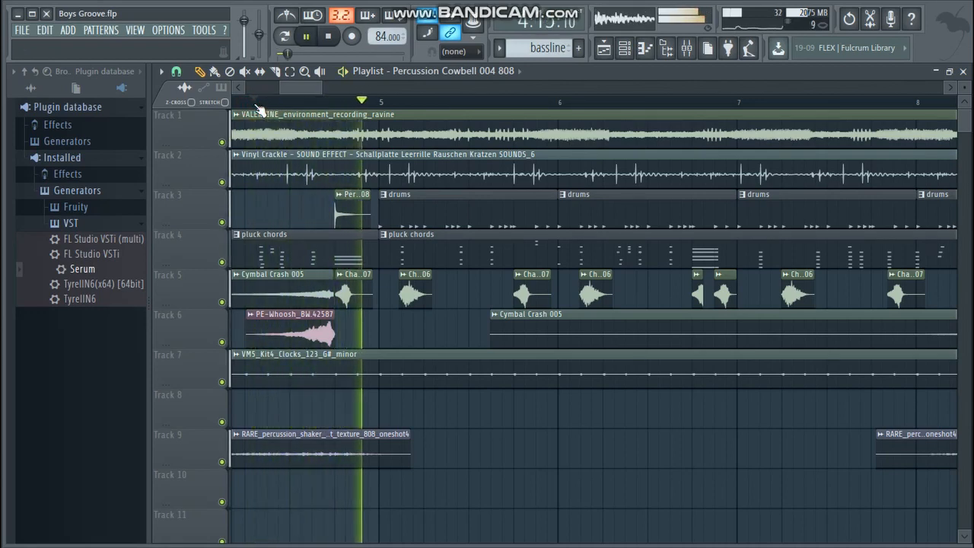
{"action": "key", "text": "space"}
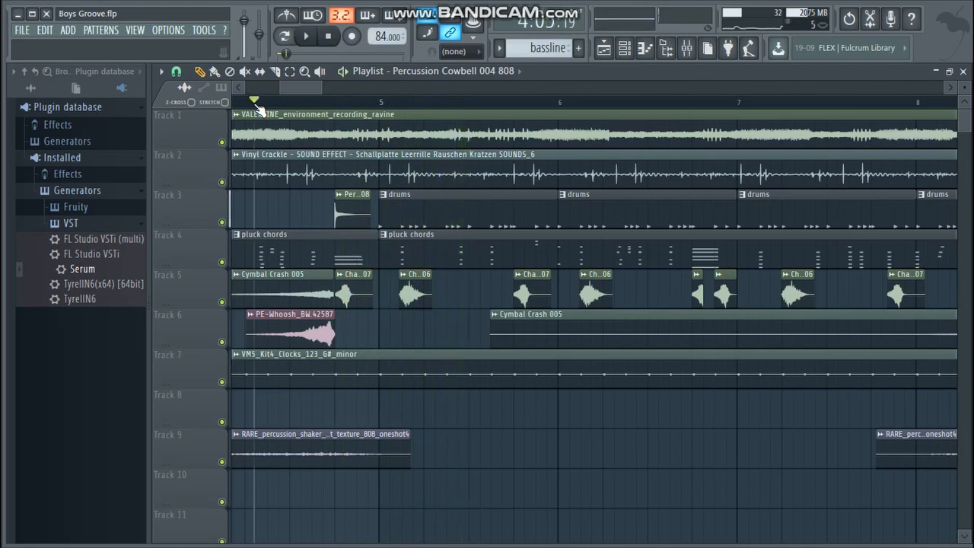
- Review the Reeverb 2 wet level and Serum FX filter frequency envelopes under the intro, and play it briefly from bar 1
{"action": "left_click_drag", "start_coordinate": [297, 94], "coordinate": [261, 94]}
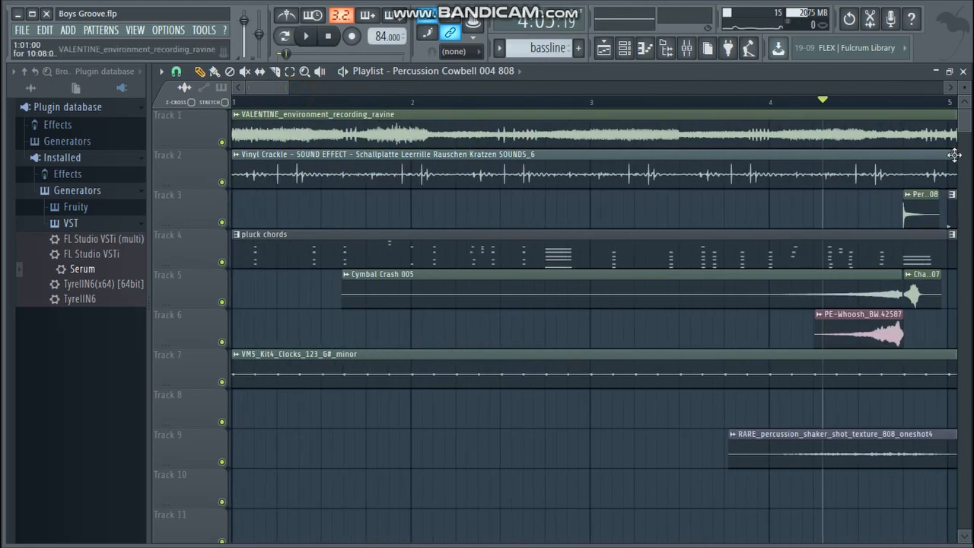
{"action": "left_click_drag", "start_coordinate": [963, 135], "coordinate": [962, 164]}
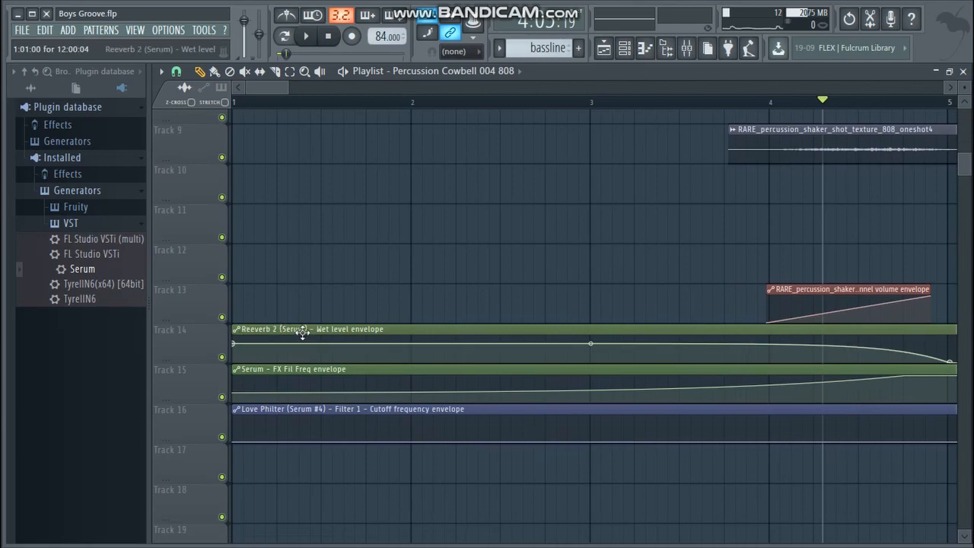
{"action": "scroll", "coordinate": [575, 137], "scroll_direction": "up", "scroll_amount": 5}
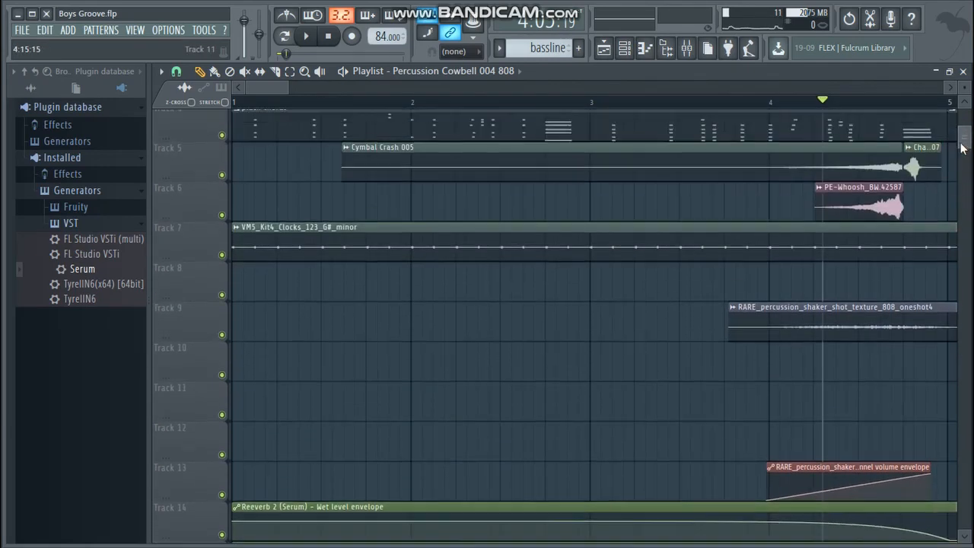
{"action": "left_click", "coordinate": [233, 102]}
{"action": "key", "text": "space"}
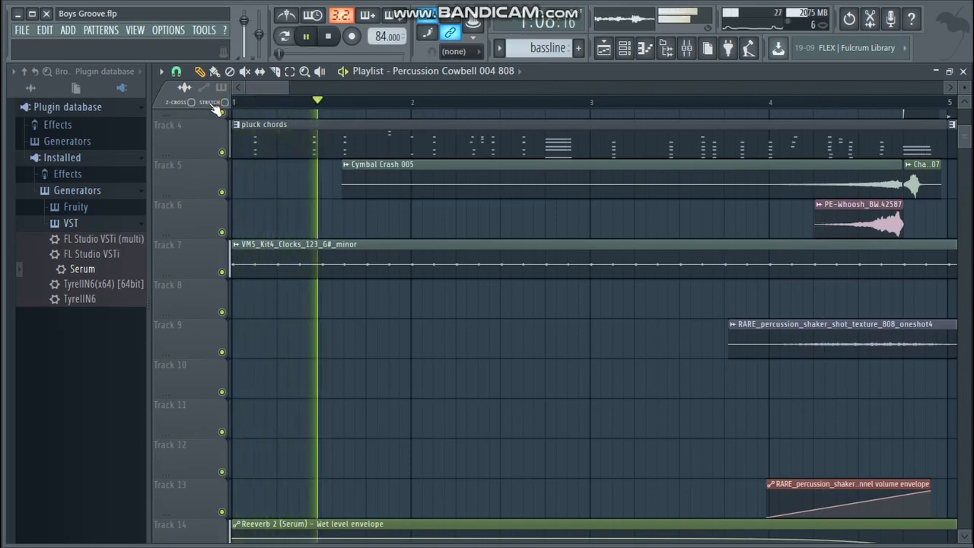
{"action": "key", "text": "space"}
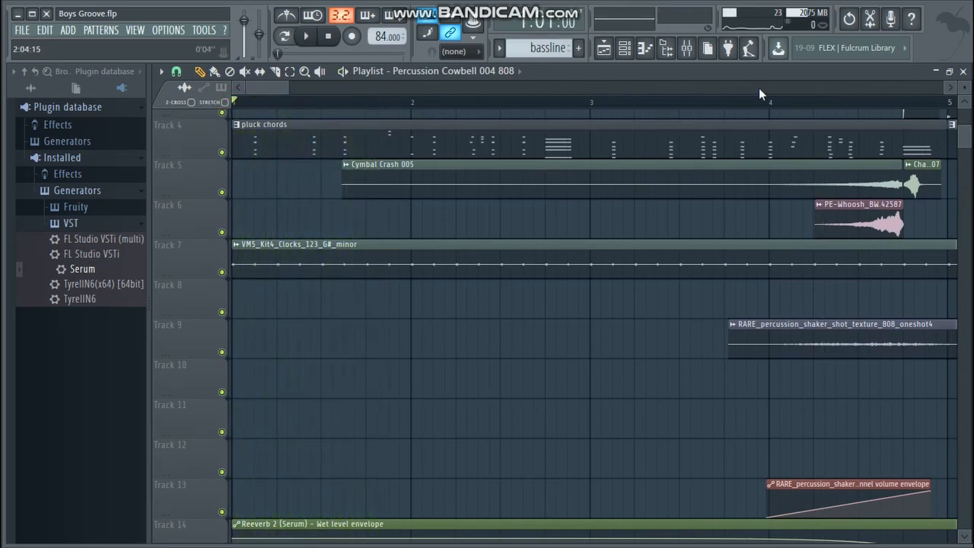
- Open and inspect the Chant Breath 007 and Chant Breath 006 samples on Track 5, closing each one
{"action": "left_click_drag", "start_coordinate": [965, 141], "coordinate": [964, 164]}
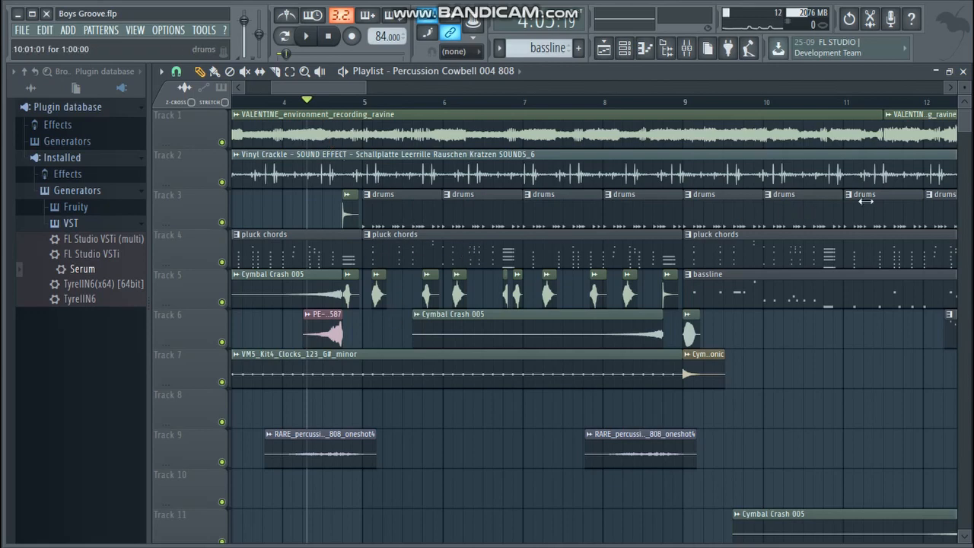
{"action": "double_click", "coordinate": [350, 289]}
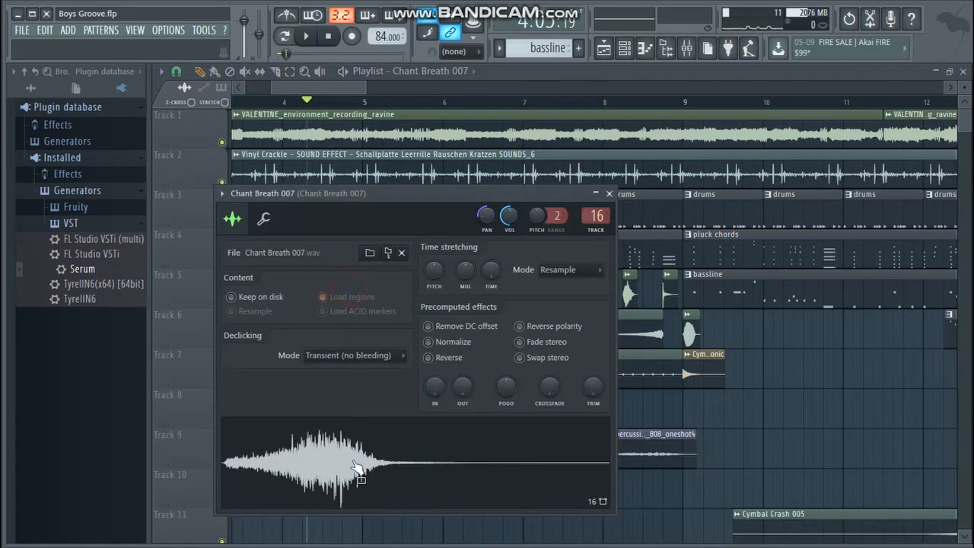
{"action": "left_click", "coordinate": [607, 192]}
{"action": "double_click", "coordinate": [377, 292]}
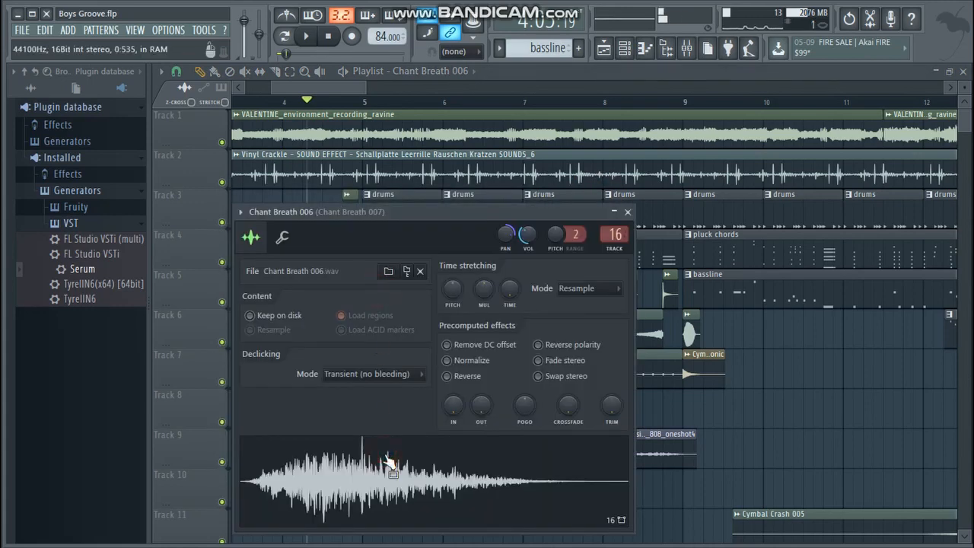
{"action": "left_click", "coordinate": [632, 209]}
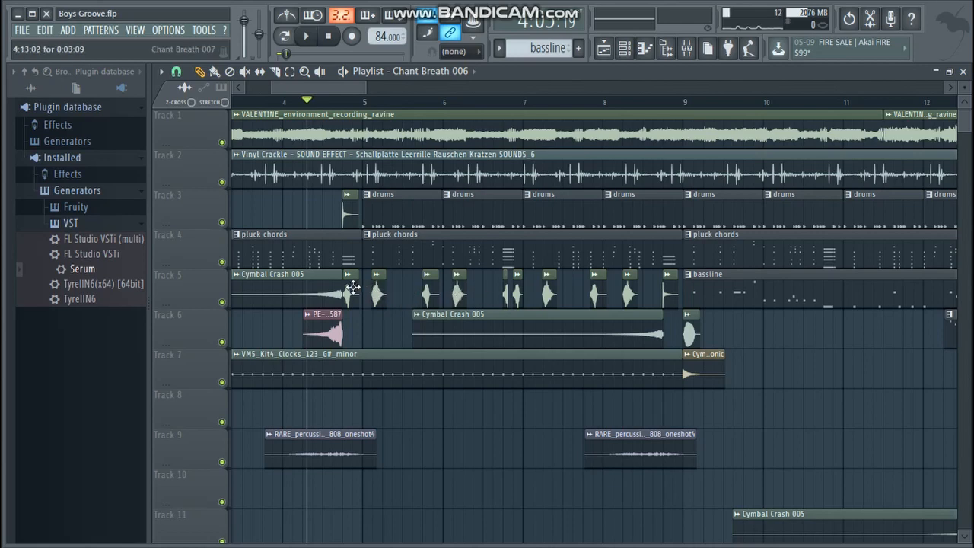
- Play the Chant Breath and drums section around bar 6 and stop playback
{"action": "left_click_drag", "start_coordinate": [369, 86], "coordinate": [312, 88]}
{"action": "key", "text": "space"}
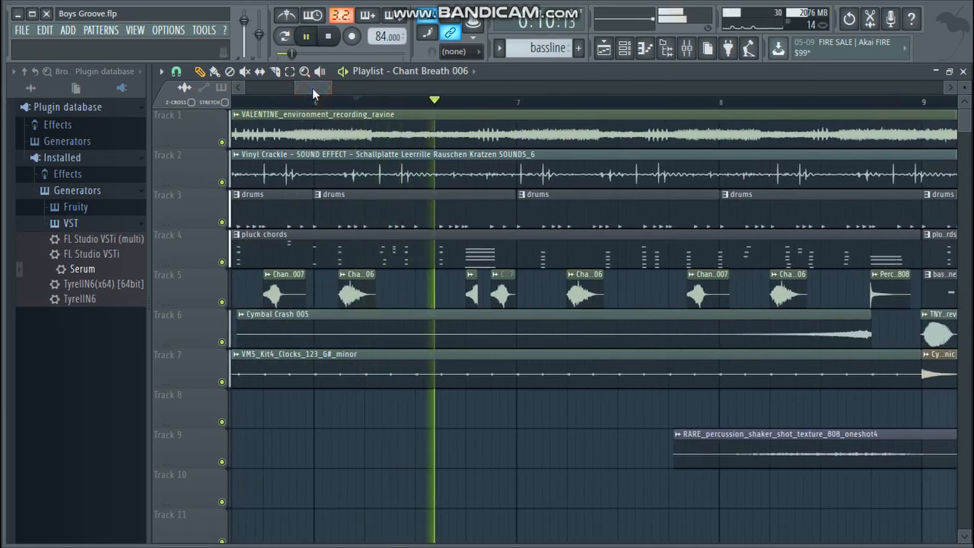
{"action": "left_click_drag", "start_coordinate": [331, 88], "coordinate": [372, 96]}
{"action": "key", "text": "space"}
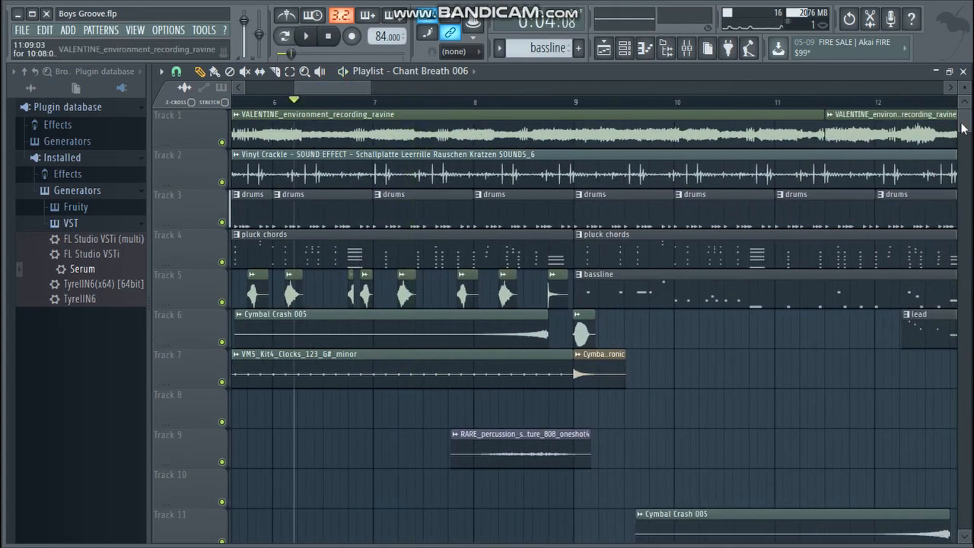
- Examine the windchime clip and shaker volume envelope near bar 8, place the playhead there, and return to the upper tracks around bar 9
{"action": "left_click_drag", "start_coordinate": [962, 128], "coordinate": [962, 160]}
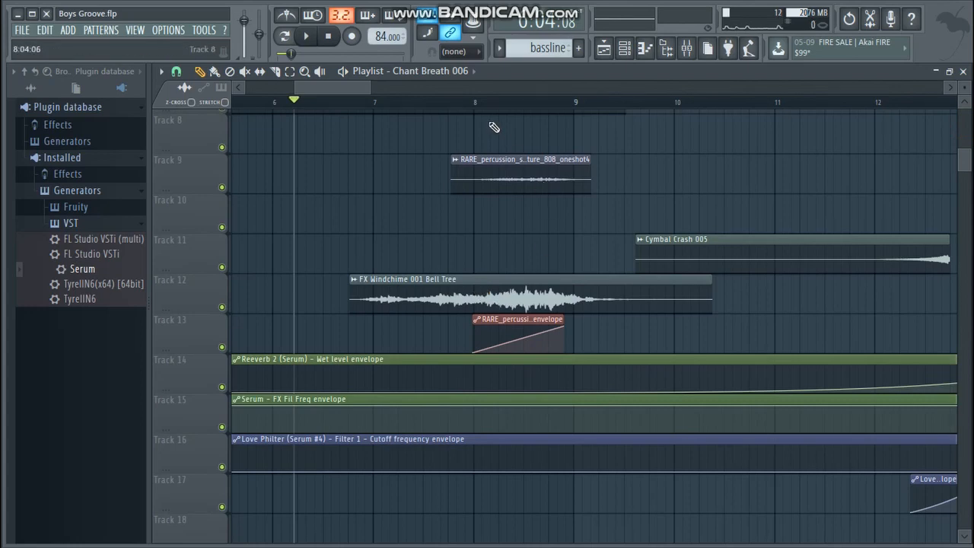
{"action": "left_click", "coordinate": [476, 102]}
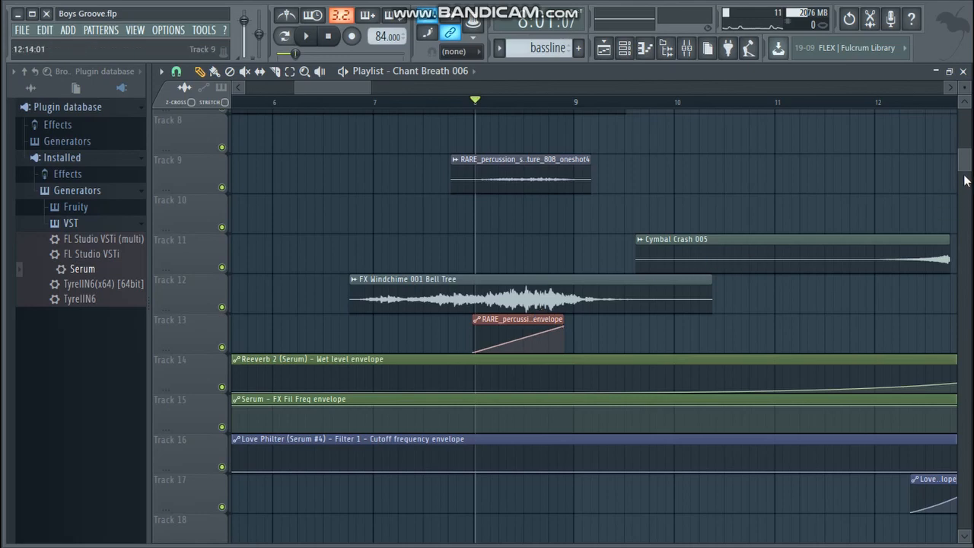
{"action": "left_click_drag", "start_coordinate": [964, 163], "coordinate": [954, 112]}
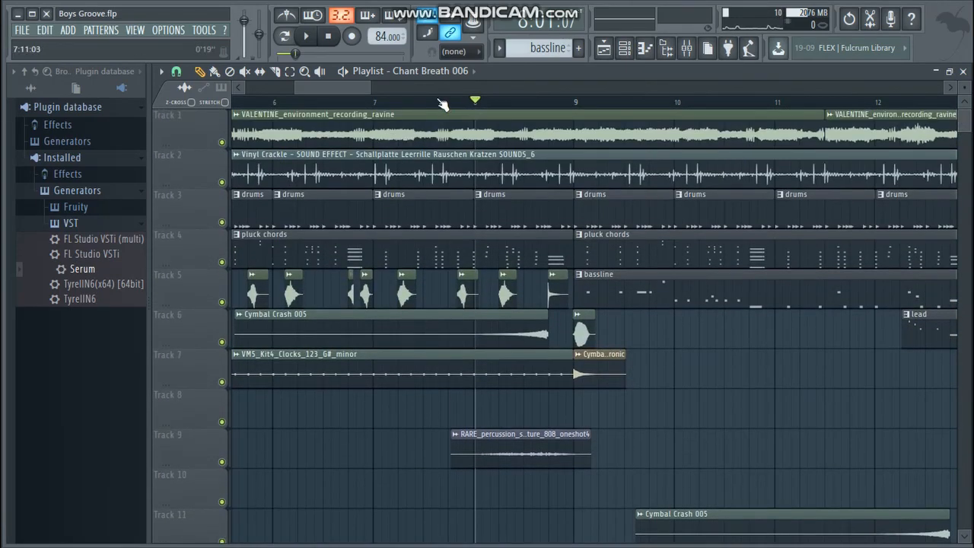
{"action": "left_click_drag", "start_coordinate": [357, 92], "coordinate": [373, 97]}
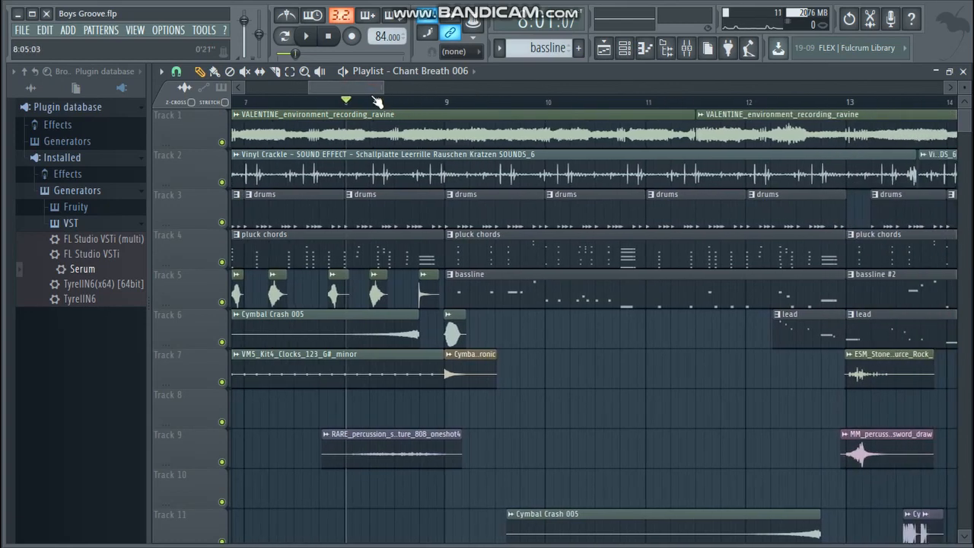
- Play the transition from bar 8 briefly, and inspect the TNYSN_percussion_fx_rev sample on Track 6 at bar 9
{"action": "key", "text": "space"}
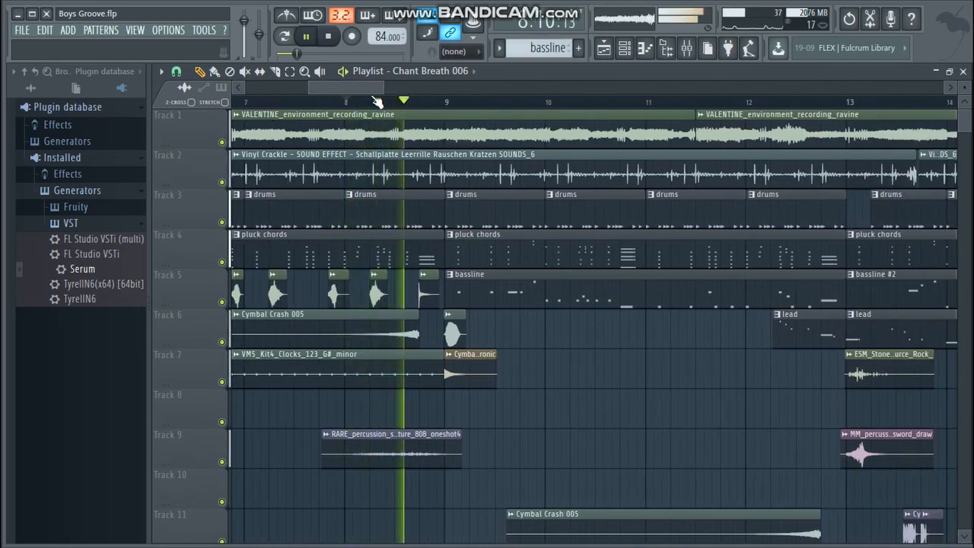
{"action": "key", "text": "space"}
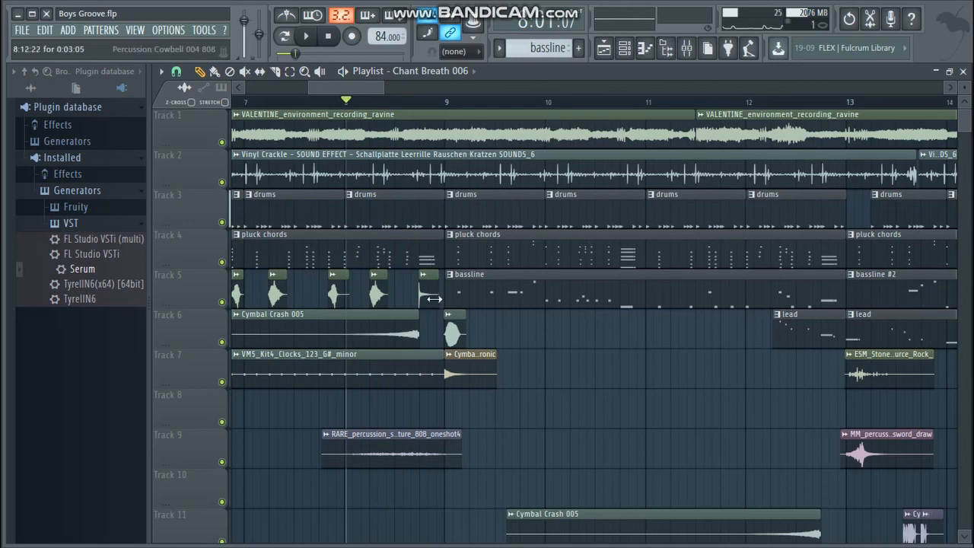
{"action": "double_click", "coordinate": [451, 333]}
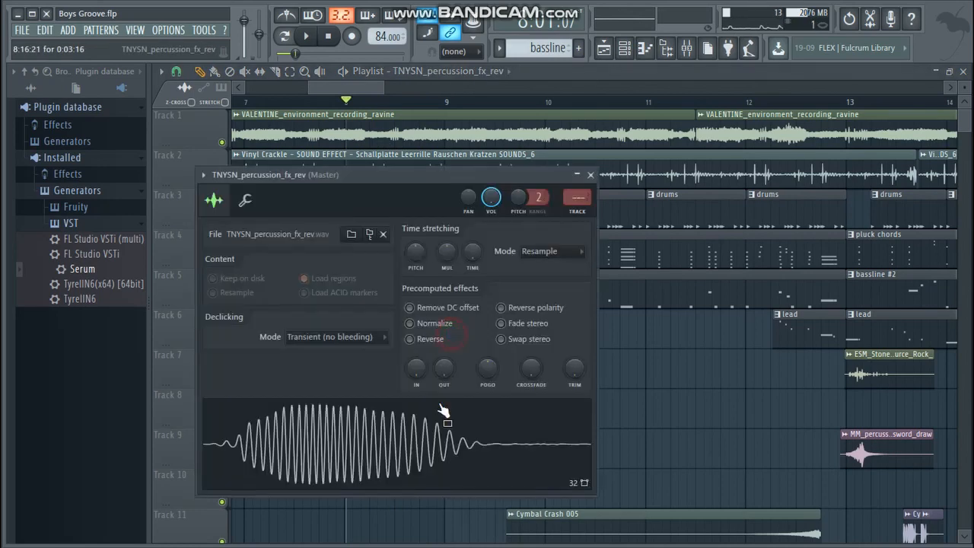
{"action": "left_click", "coordinate": [538, 70]}
{"action": "left_click_drag", "start_coordinate": [356, 93], "coordinate": [360, 92]}
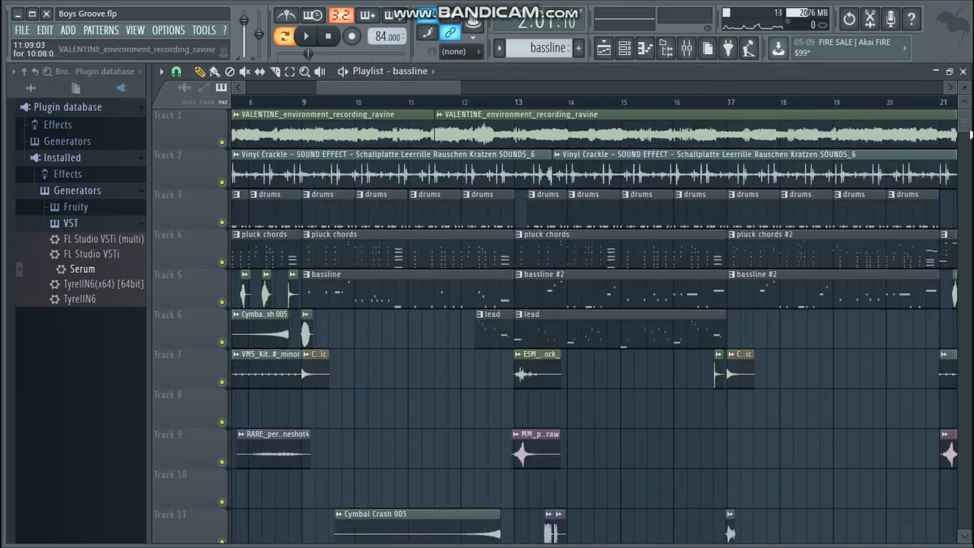
- Place the playhead midway through bar 12, play through the drum gap at bar 13, and stop playback
{"action": "mouse_move", "coordinate": [969, 133]}
{"action": "left_mouse_down"}
{"action": "mouse_move", "coordinate": [969, 170]}
{"action": "mouse_move", "coordinate": [962, 124]}
{"action": "left_mouse_up"}
{"action": "left_click", "coordinate": [484, 102]}
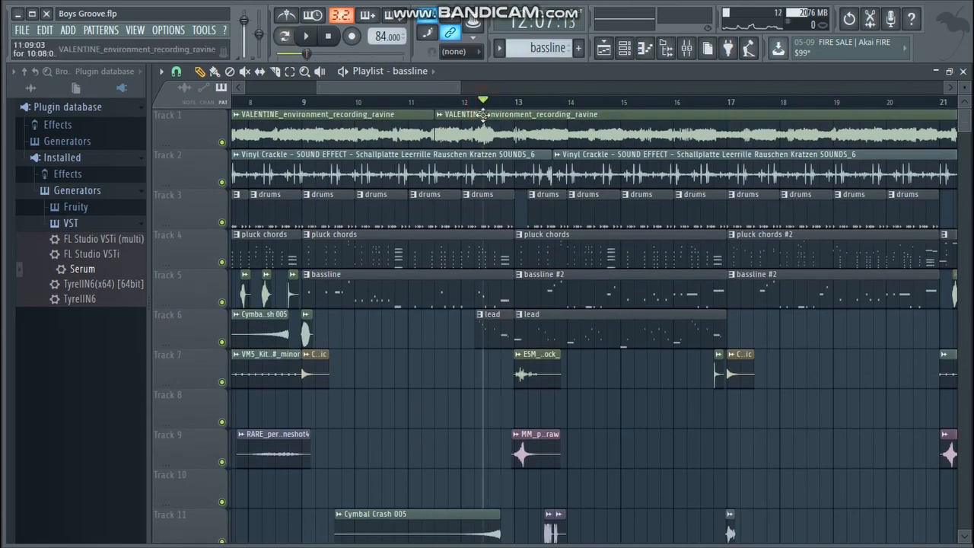
{"action": "left_click_drag", "start_coordinate": [459, 89], "coordinate": [396, 96]}
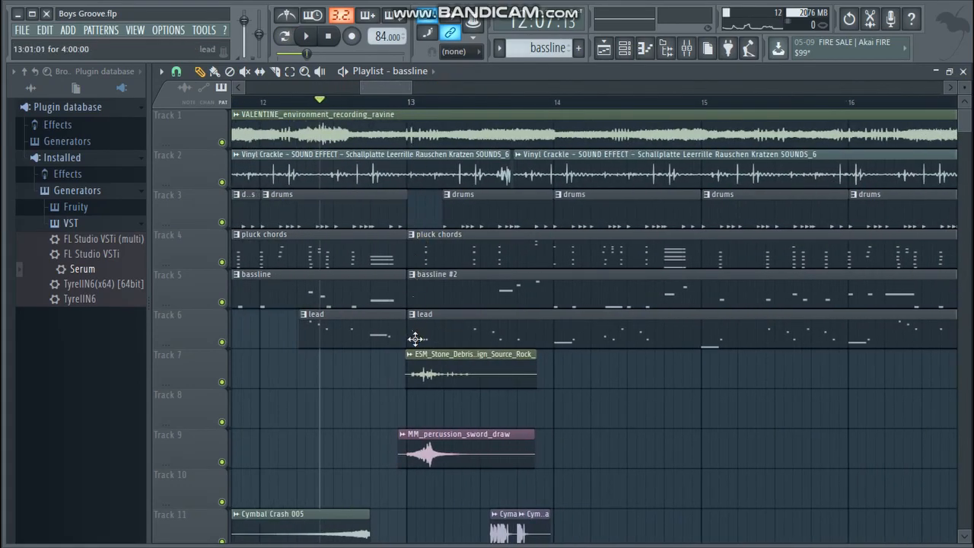
{"action": "key", "text": "space"}
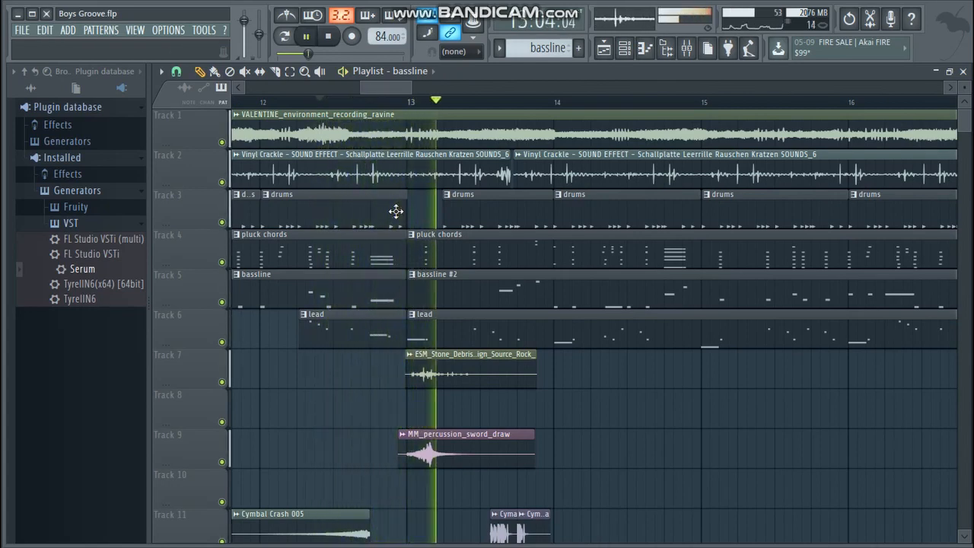
{"action": "key", "text": "space"}
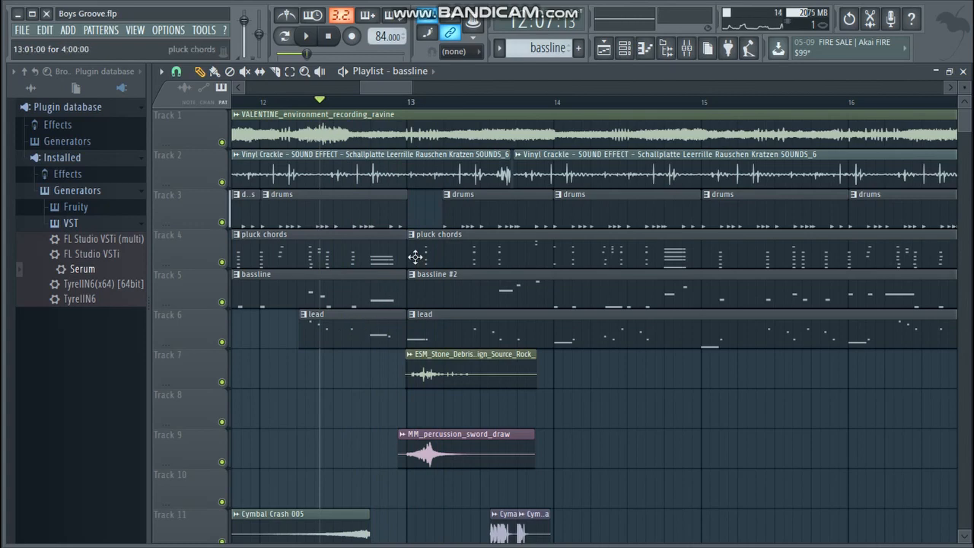
- Set the playhead to 12:02:21, ahead of the short lead clip, and replay the transition into bar 13
{"action": "mouse_move", "coordinate": [372, 88]}
{"action": "left_mouse_down"}
{"action": "mouse_move", "coordinate": [355, 89]}
{"action": "mouse_move", "coordinate": [378, 88]}
{"action": "left_mouse_up"}
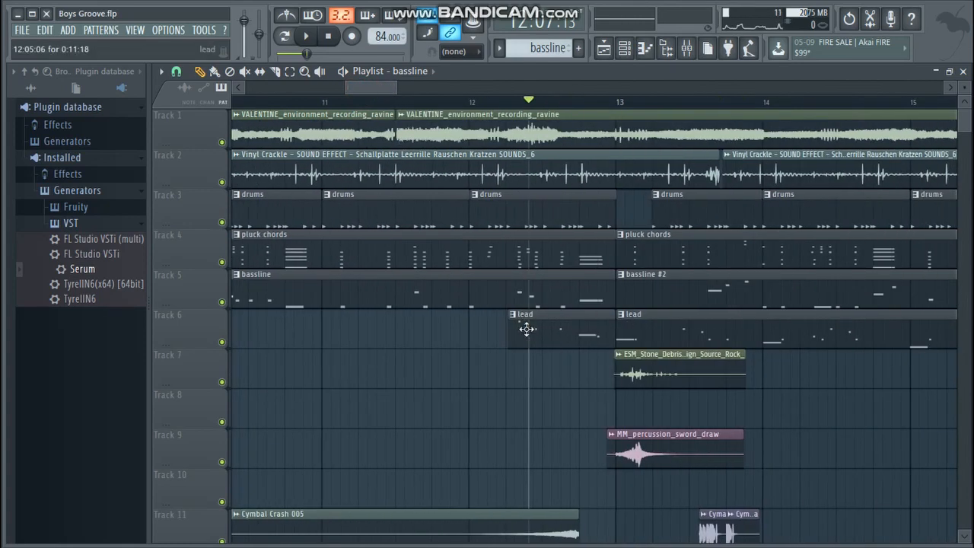
{"action": "left_click", "coordinate": [486, 100]}
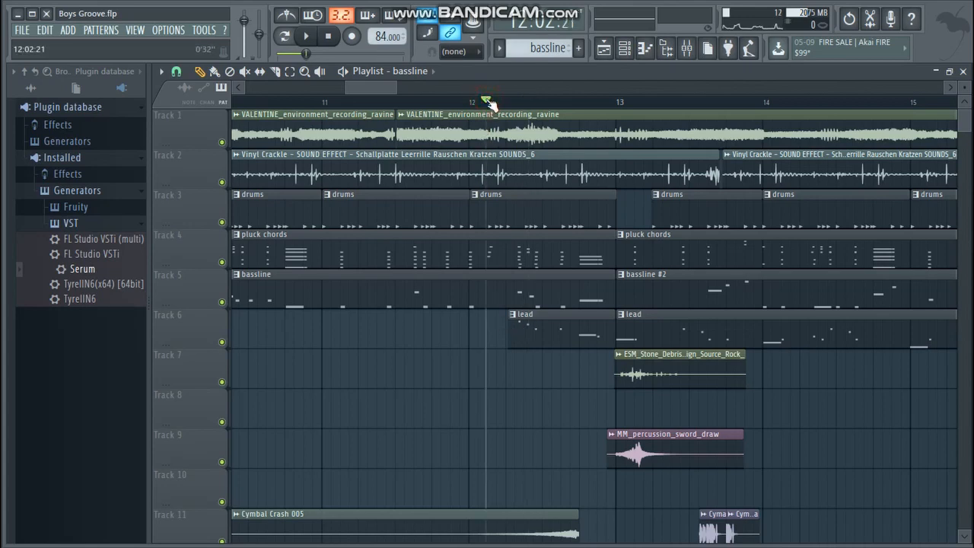
{"action": "key", "text": "space"}
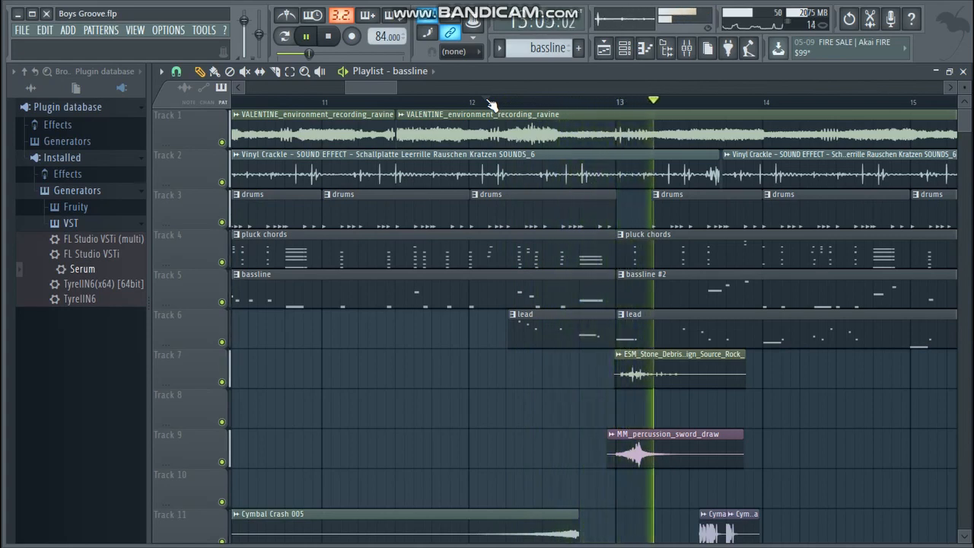
{"action": "key", "text": "space"}
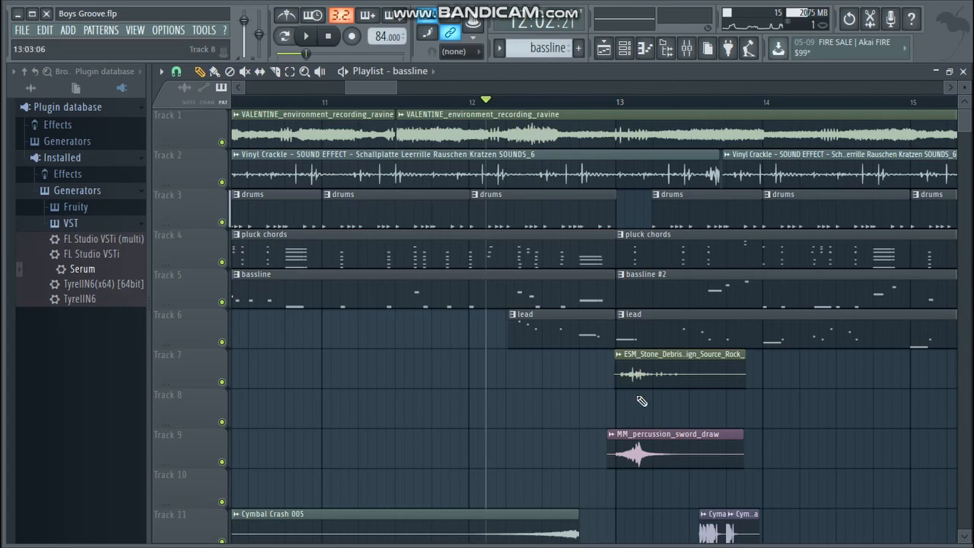
- Open and inspect the ESM_Stone_Debris sample on Track 7 and the MM_percussion_sword_draw sample on Track 9, closing each one
{"action": "double_click", "coordinate": [633, 367]}
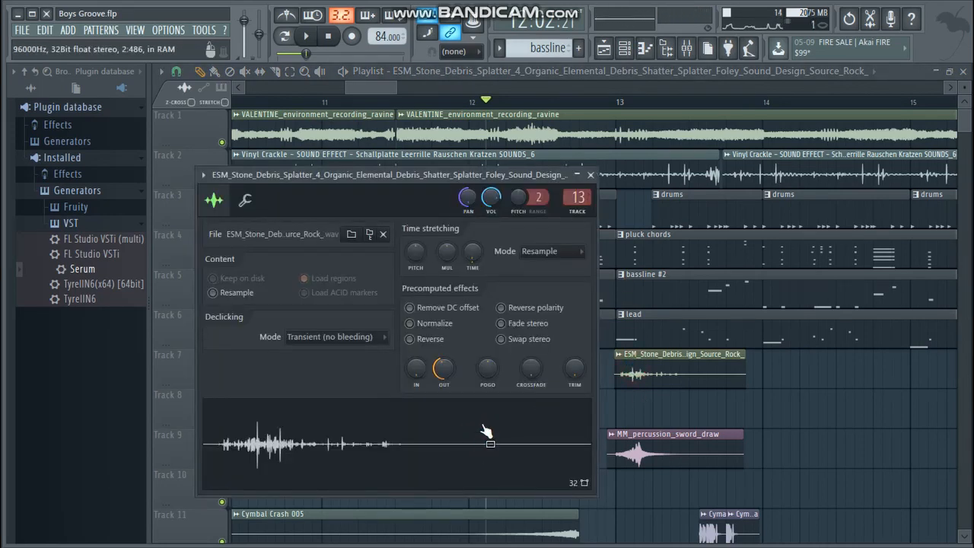
{"action": "left_click", "coordinate": [589, 173]}
{"action": "double_click", "coordinate": [643, 458]}
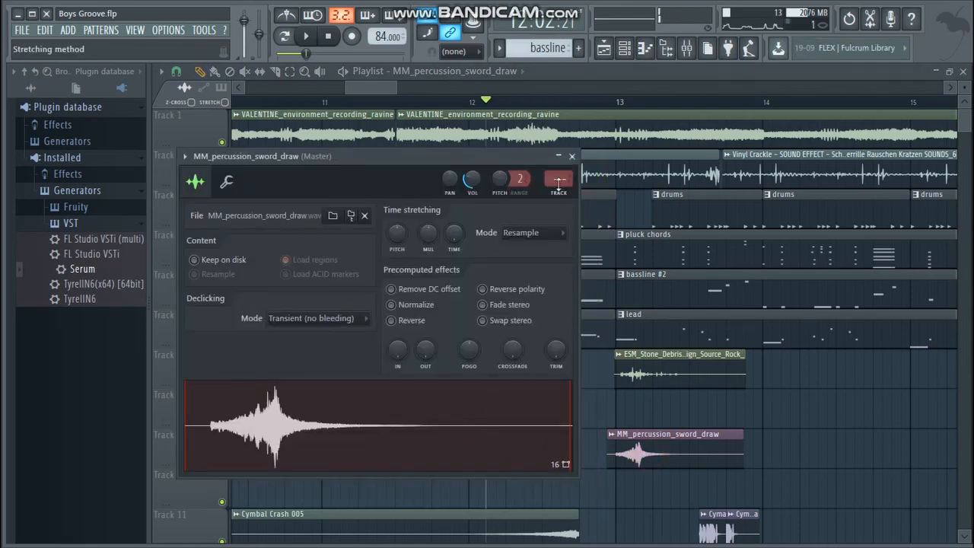
{"action": "left_click", "coordinate": [572, 156]}
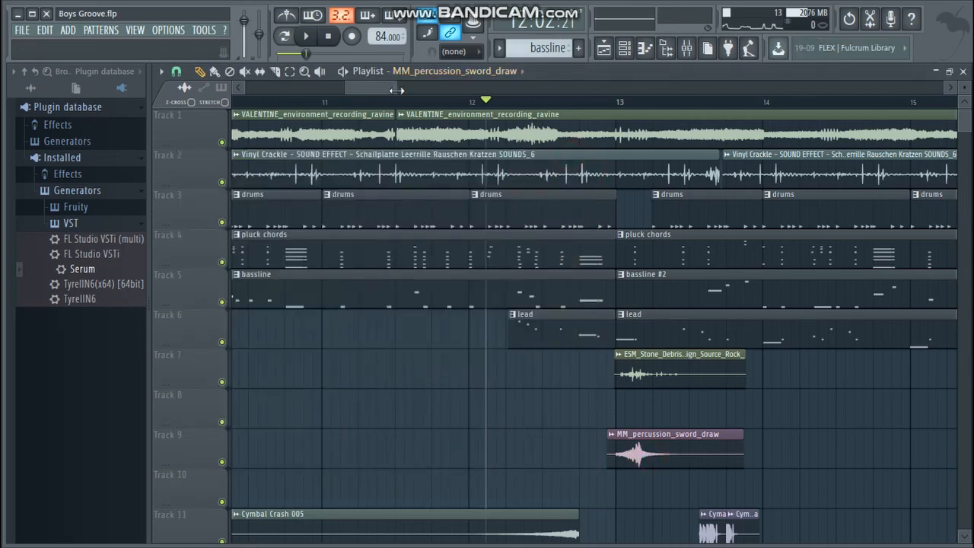
- Open the short lead clip on Track 6 in the Piano roll and return to the Playlist
{"action": "left_click_drag", "start_coordinate": [397, 90], "coordinate": [470, 90]}
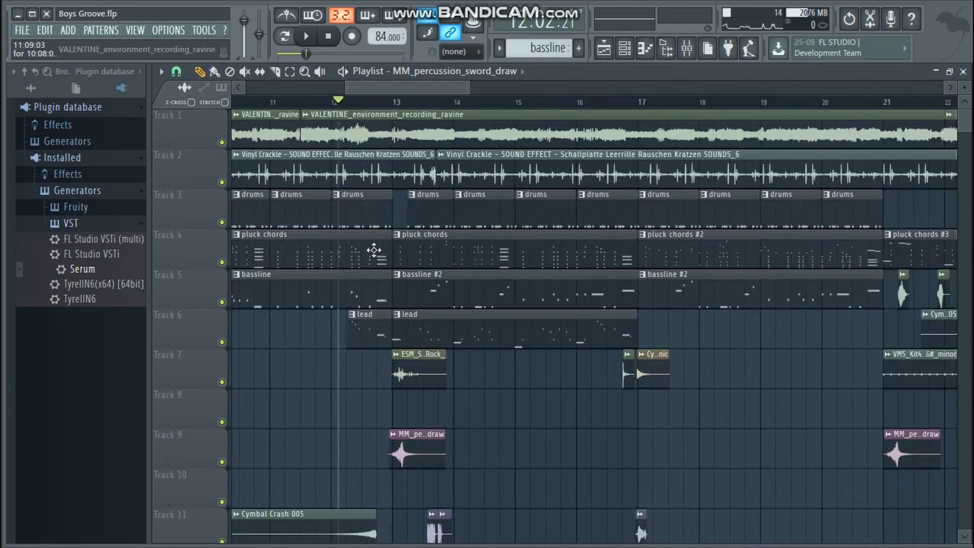
{"action": "double_click", "coordinate": [360, 335]}
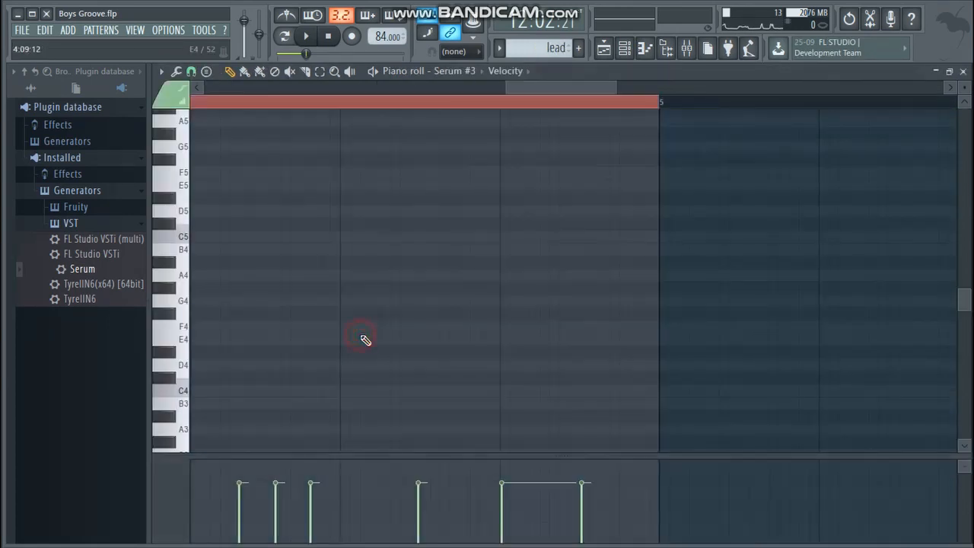
{"action": "left_click", "coordinate": [962, 72]}
{"action": "left_click", "coordinate": [893, 72]}
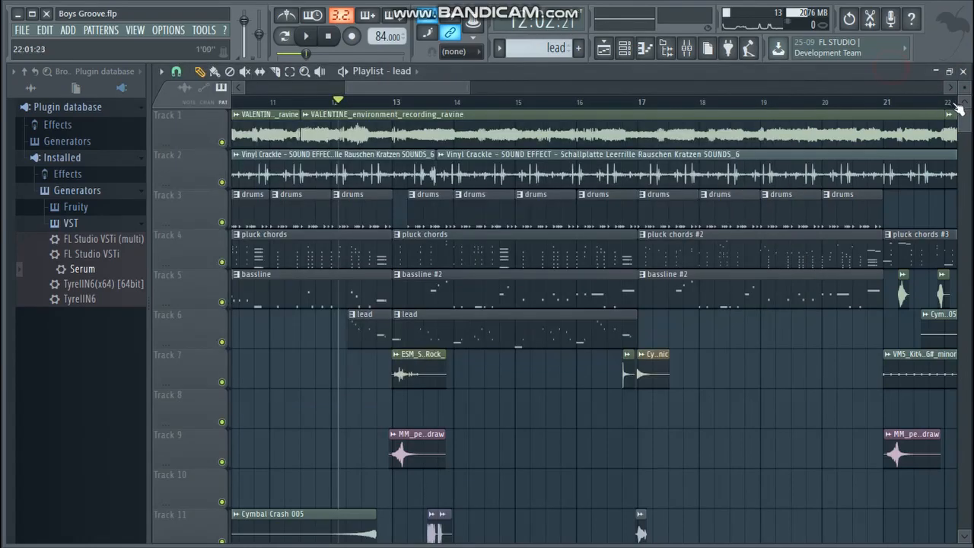
{"action": "mouse_move", "coordinate": [960, 113]}
{"action": "left_mouse_down"}
{"action": "mouse_move", "coordinate": [969, 191]}
{"action": "mouse_move", "coordinate": [956, 162]}
{"action": "mouse_move", "coordinate": [960, 112]}
{"action": "left_mouse_up"}
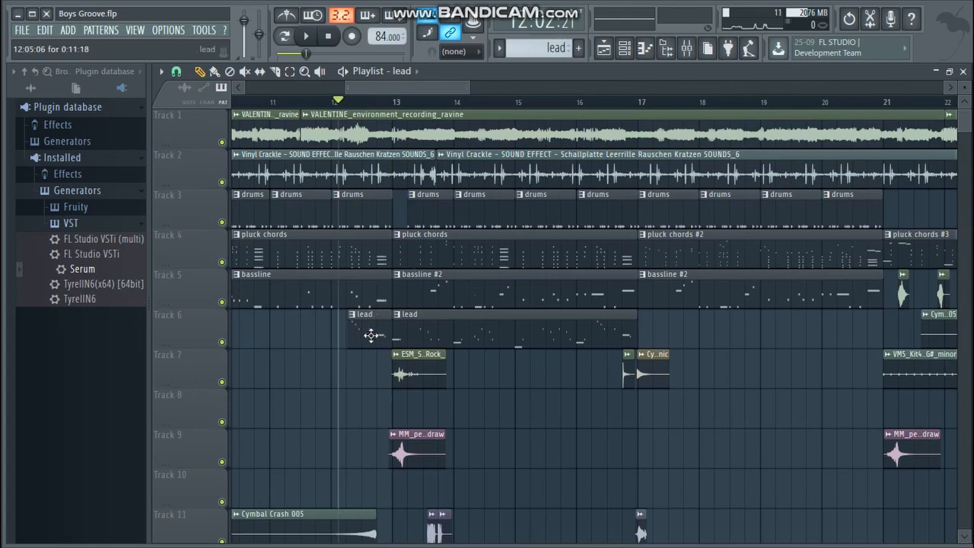
- Move the short lead clip back to bar 11, play the bar 13 transition without its lead-in, and restore the clip's position
{"action": "left_click_drag", "start_coordinate": [370, 335], "coordinate": [302, 334]}
{"action": "key", "text": "space"}
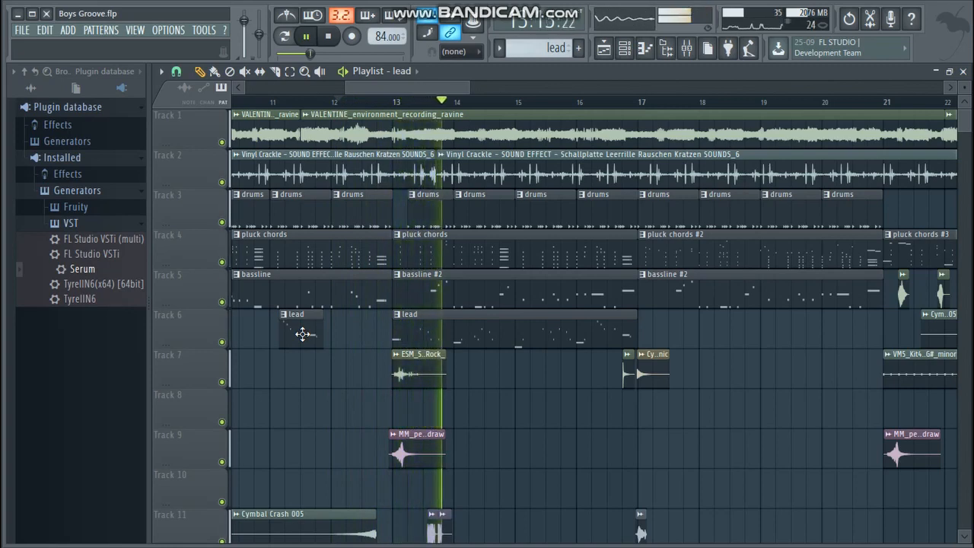
{"action": "key", "text": "space"}
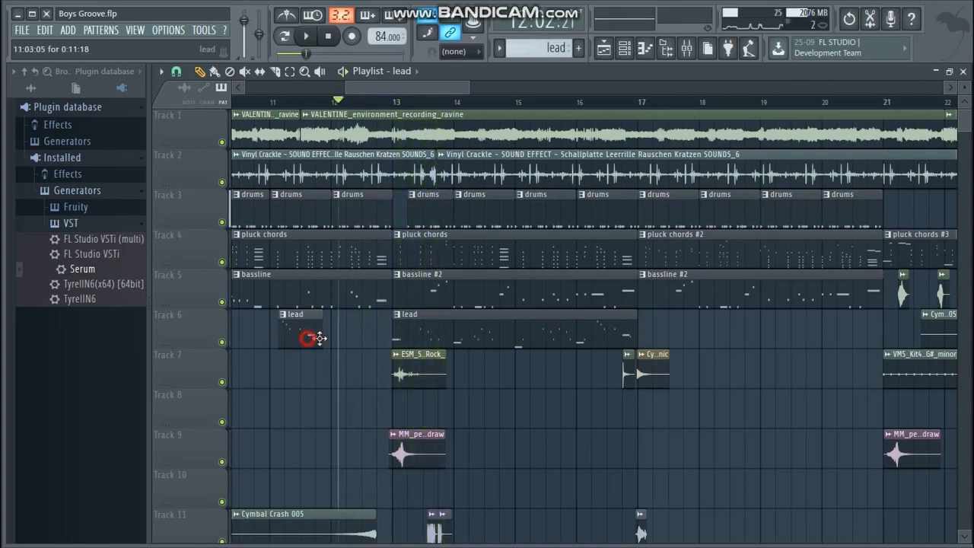
{"action": "left_click_drag", "start_coordinate": [320, 338], "coordinate": [372, 341]}
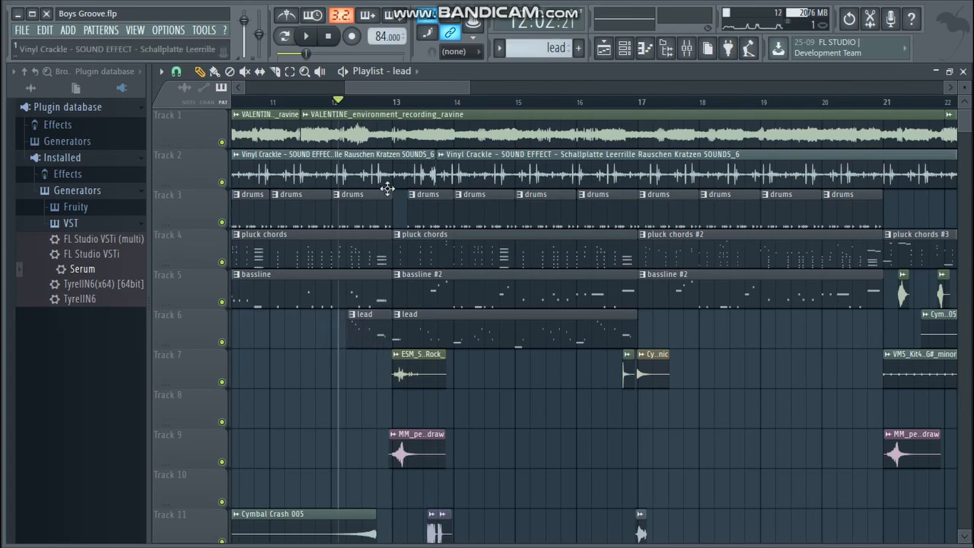
- Play the lead section from bar 12, stop playback, and place the playhead at 16:14:01, just before bar 17
{"action": "key", "text": "space"}
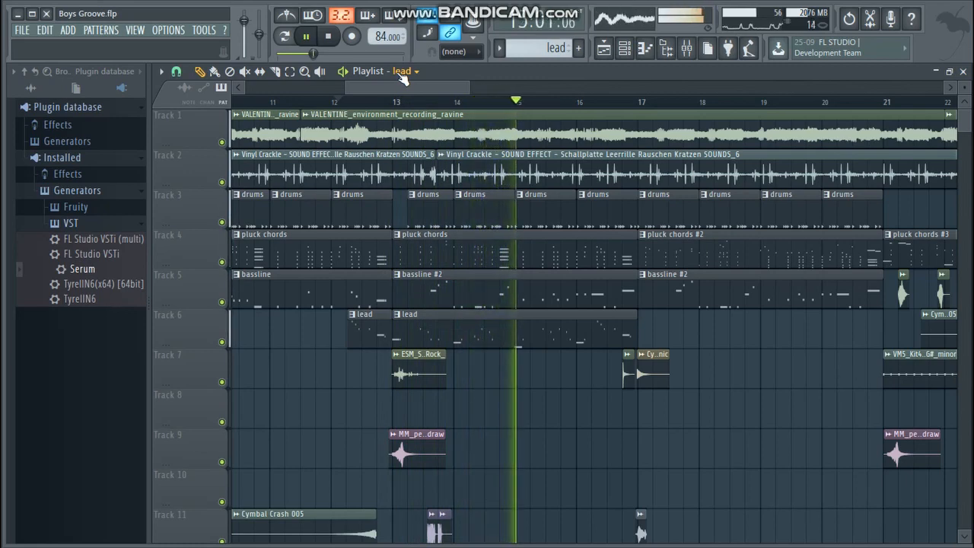
{"action": "key", "text": "space"}
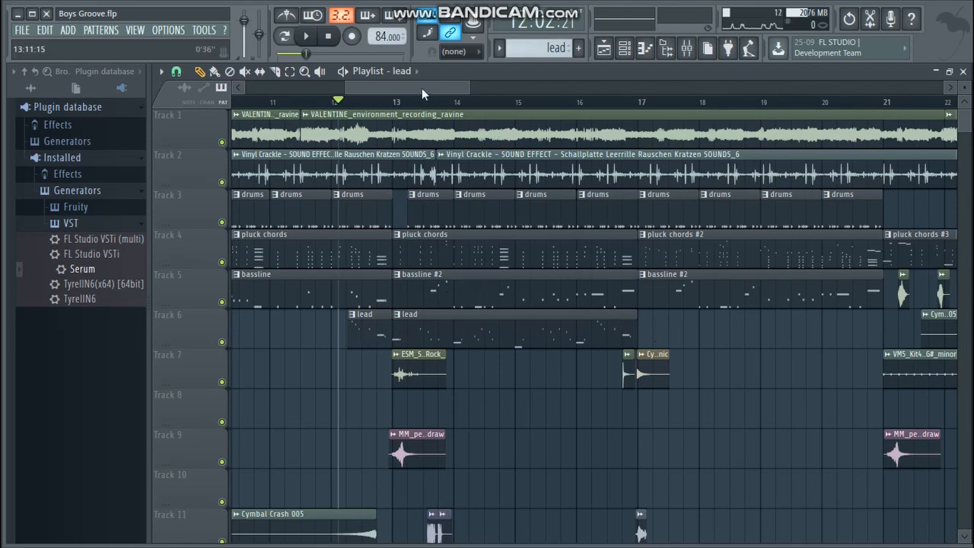
{"action": "left_click_drag", "start_coordinate": [412, 81], "coordinate": [352, 116]}
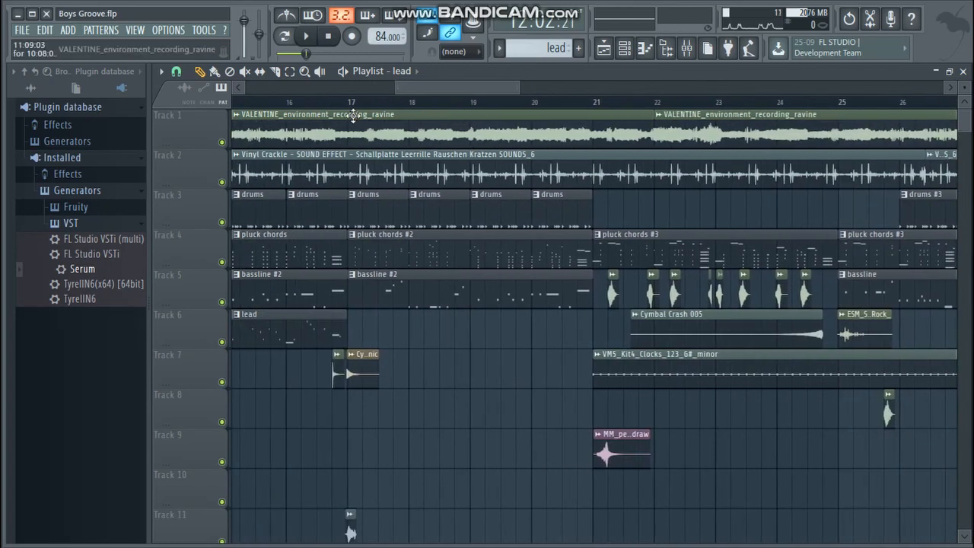
{"action": "left_click", "coordinate": [336, 101]}
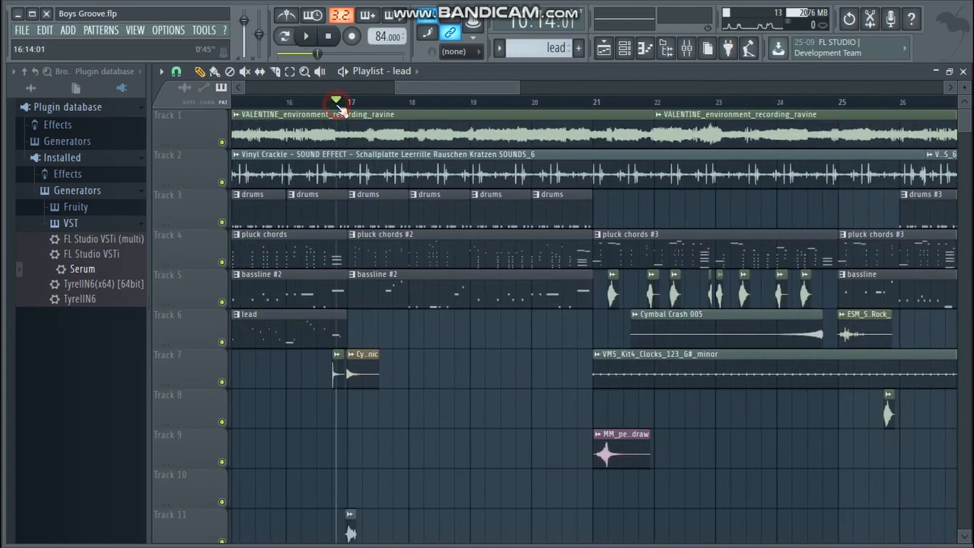
- Open the pluck chords #2 pattern in the Piano roll, play it in pattern mode, and return to the Playlist
{"action": "double_click", "coordinate": [401, 249]}
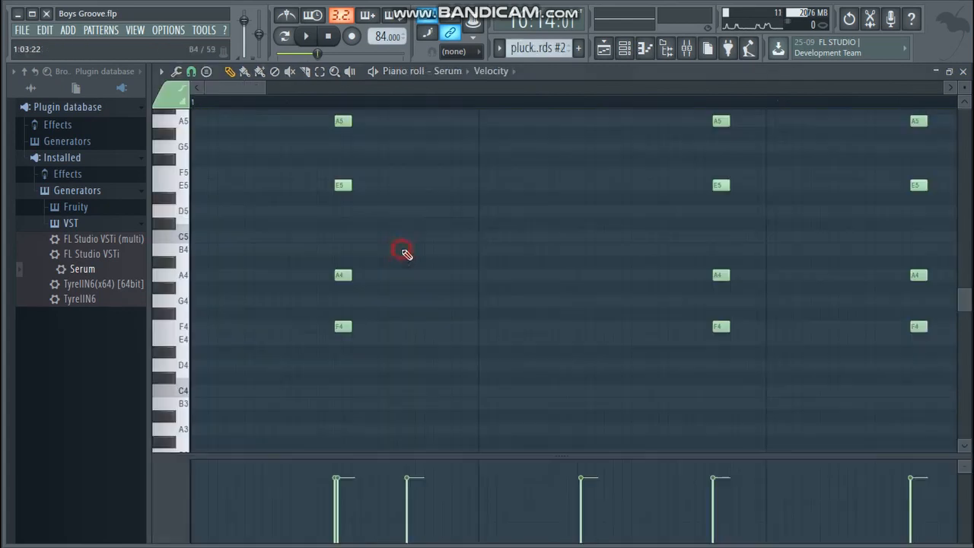
{"action": "left_click_drag", "start_coordinate": [225, 88], "coordinate": [423, 137]}
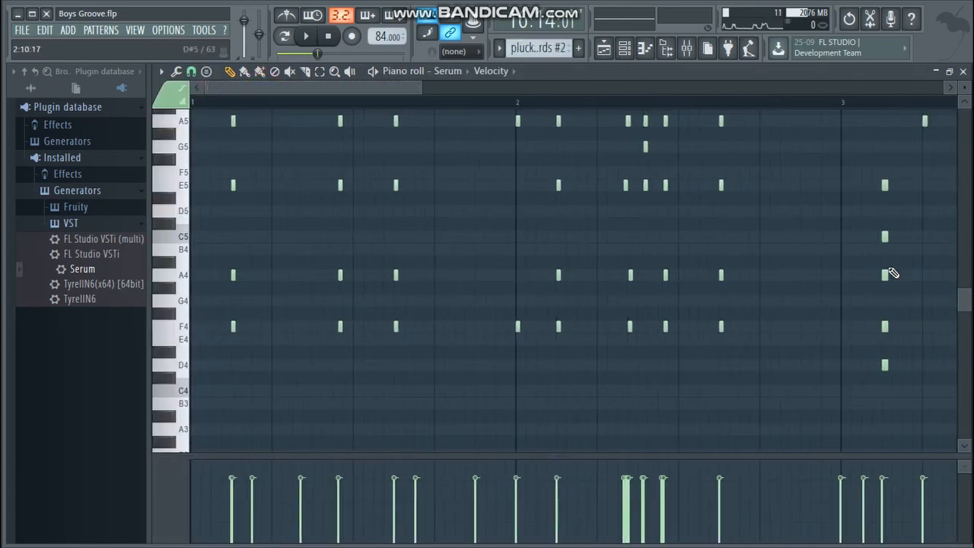
{"action": "left_click_drag", "start_coordinate": [965, 302], "coordinate": [965, 244]}
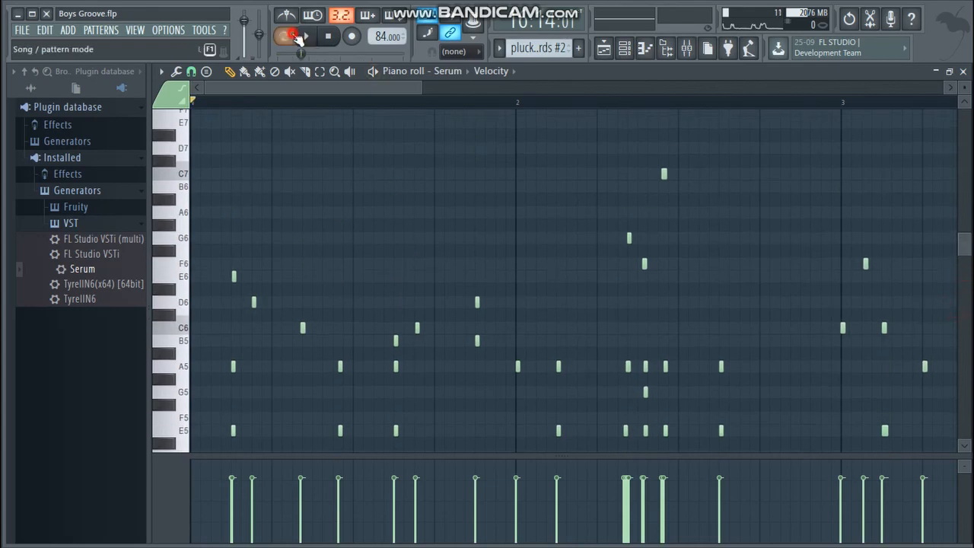
{"action": "left_click", "coordinate": [307, 37]}
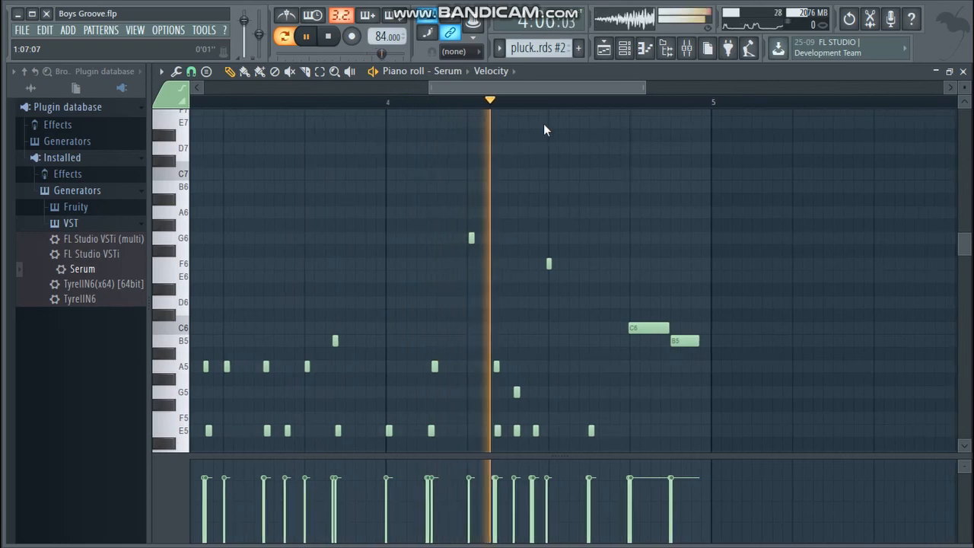
{"action": "left_click", "coordinate": [305, 36]}
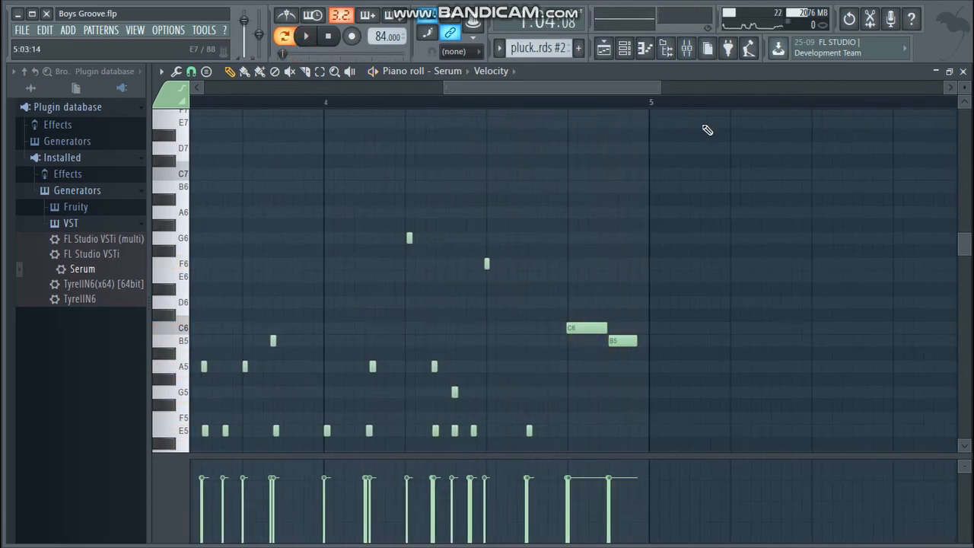
{"action": "left_click", "coordinate": [963, 70]}
{"action": "left_click", "coordinate": [880, 67]}
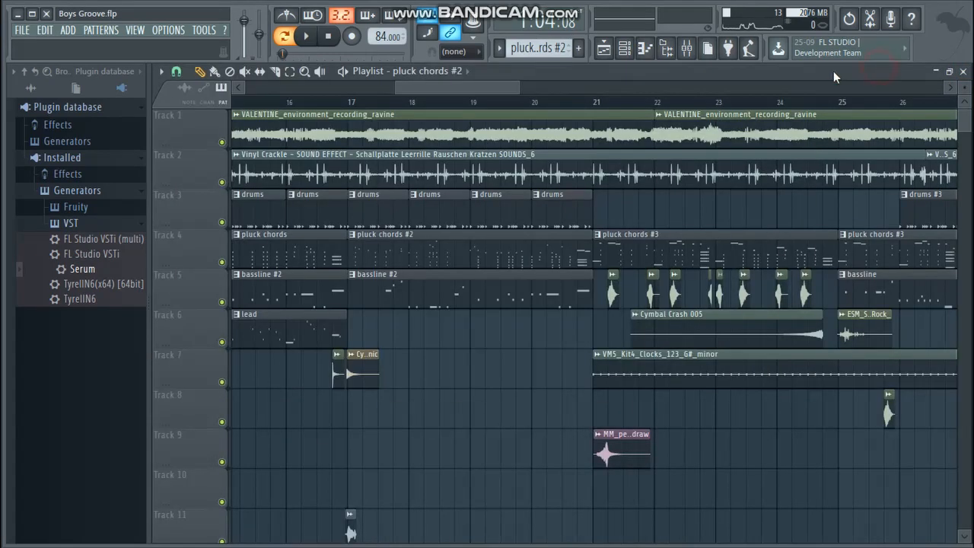
- Reopen the pluck chords #2 clip at bar 17 and examine its chord notes across all four bars
{"action": "mouse_move", "coordinate": [461, 89]}
{"action": "left_mouse_down"}
{"action": "mouse_move", "coordinate": [419, 84]}
{"action": "mouse_move", "coordinate": [459, 102]}
{"action": "left_mouse_up"}
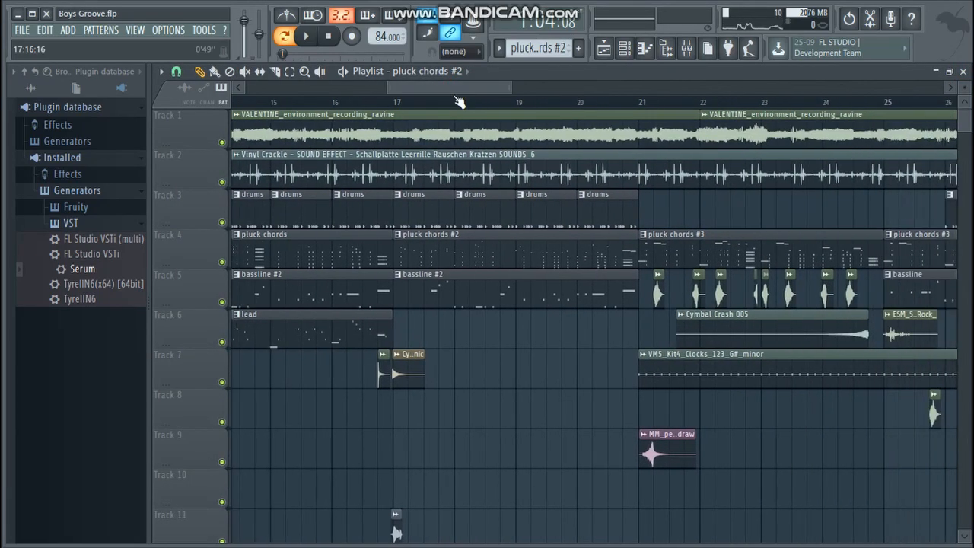
{"action": "double_click", "coordinate": [498, 241]}
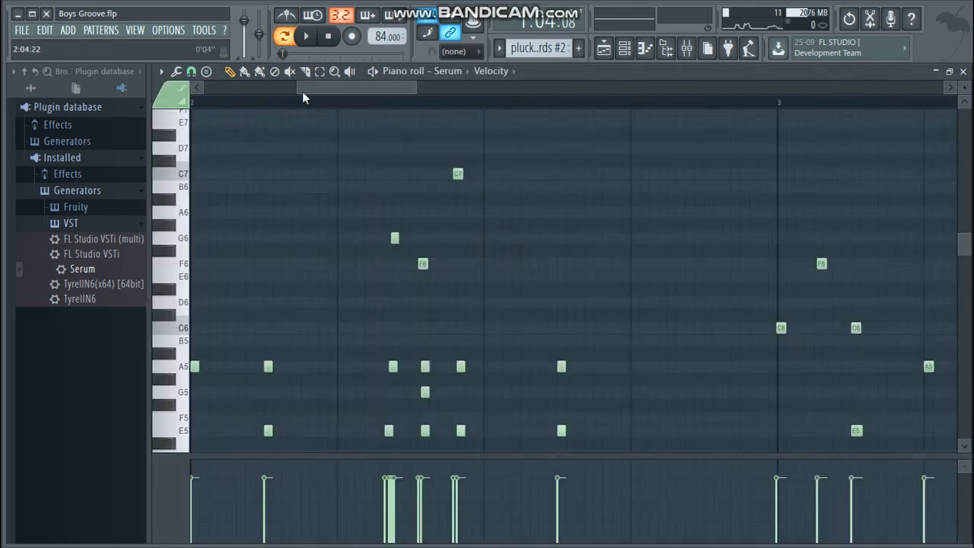
{"action": "left_click_drag", "start_coordinate": [350, 90], "coordinate": [261, 93]}
{"action": "left_click_drag", "start_coordinate": [325, 89], "coordinate": [635, 180]}
{"action": "left_click_drag", "start_coordinate": [965, 246], "coordinate": [921, 291]}
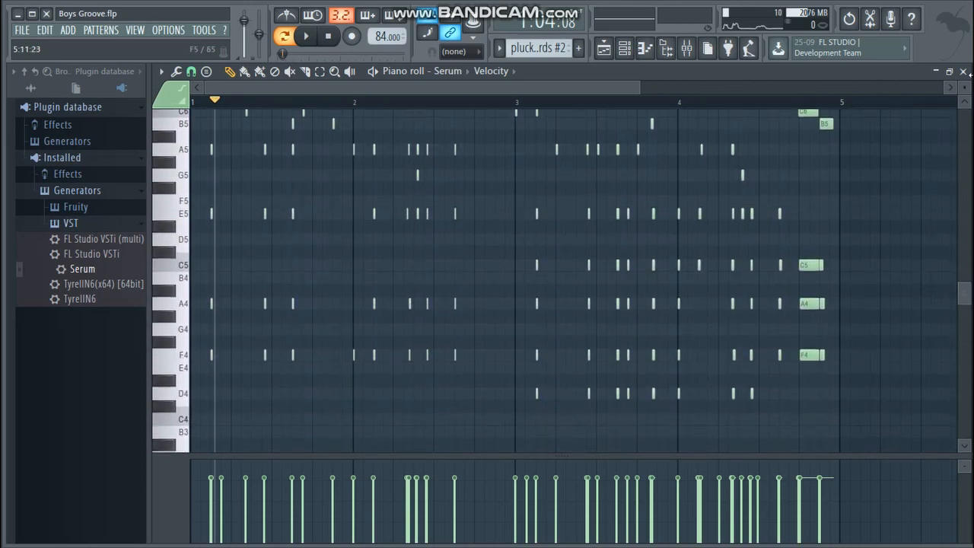
- Close the Piano roll and Channel rack, place the playhead just before bar 21 in the Playlist, and briefly play the transition
{"action": "left_click", "coordinate": [963, 71]}
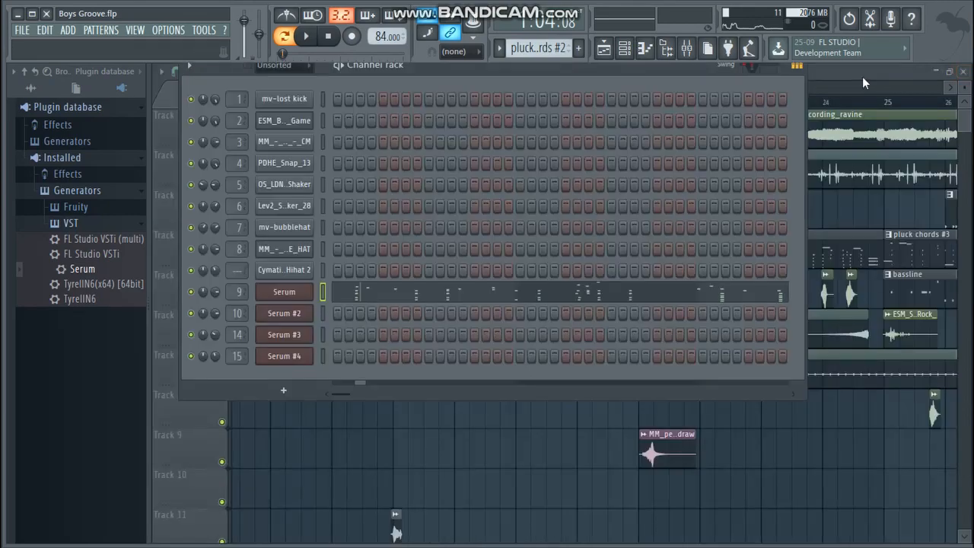
{"action": "left_click", "coordinate": [862, 76]}
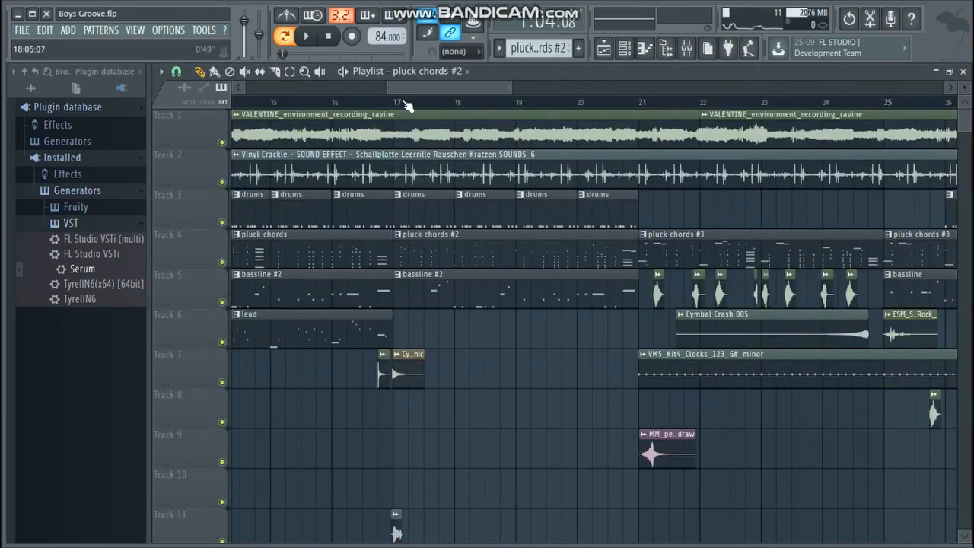
{"action": "left_click_drag", "start_coordinate": [430, 89], "coordinate": [478, 118]}
{"action": "mouse_move", "coordinate": [963, 130]}
{"action": "left_mouse_down"}
{"action": "mouse_move", "coordinate": [963, 148]}
{"action": "mouse_move", "coordinate": [959, 122]}
{"action": "left_mouse_up"}
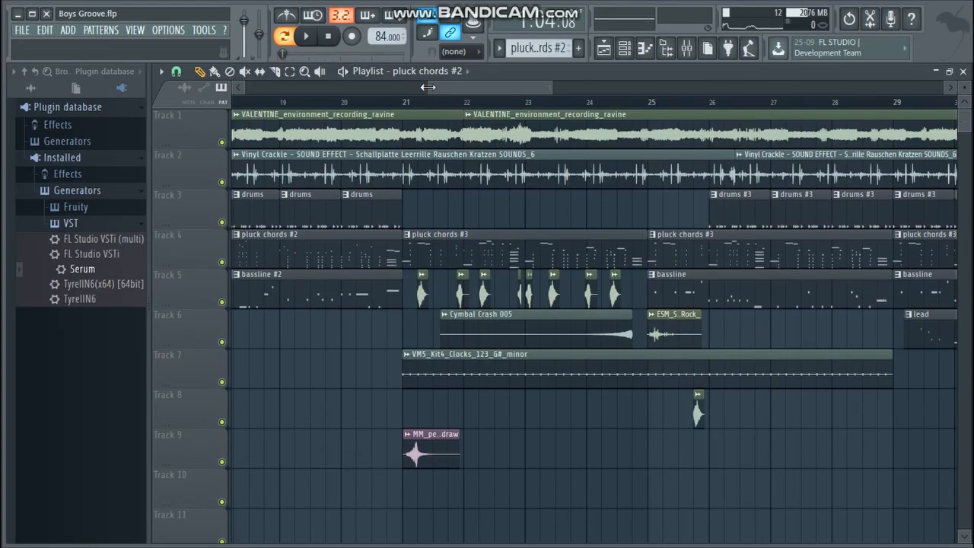
{"action": "left_click_drag", "start_coordinate": [428, 87], "coordinate": [390, 113]}
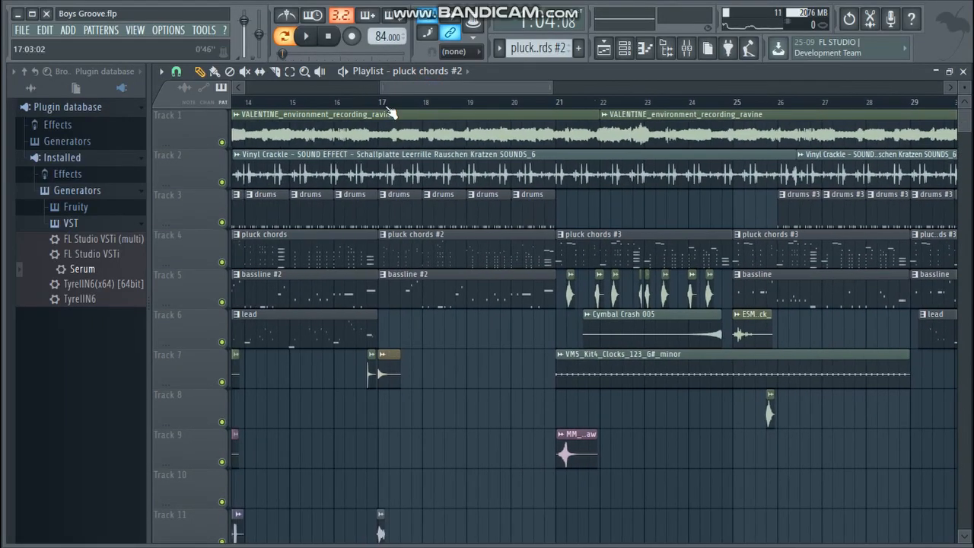
{"action": "left_click", "coordinate": [551, 102]}
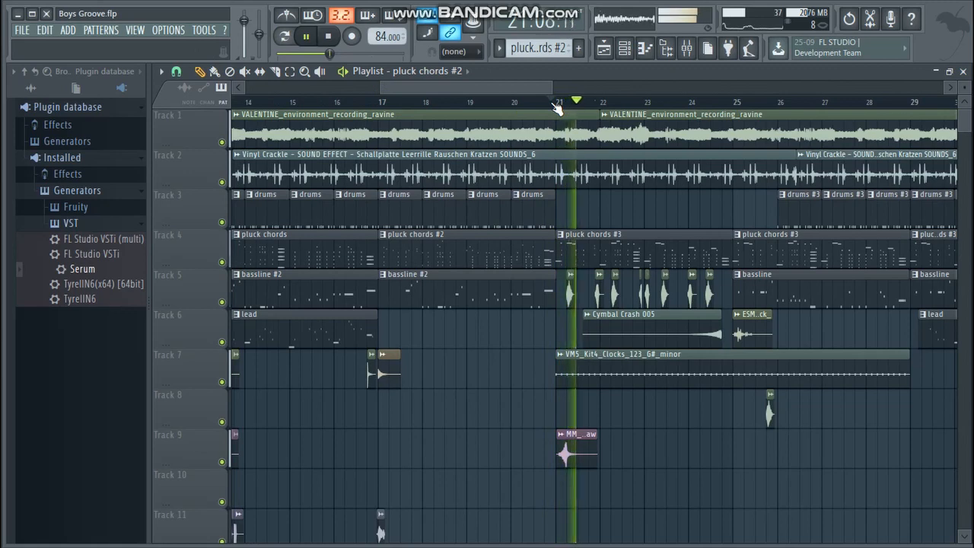
{"action": "key", "text": "space"}
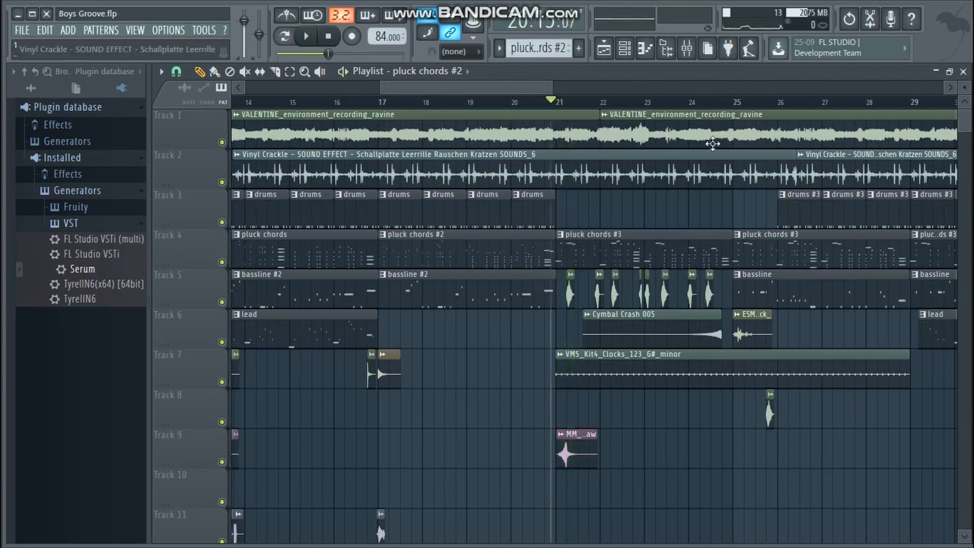
- Play the section with pluck chords #3 from just before bar 21 past bar 25, and stop playback
{"action": "key", "text": "space"}
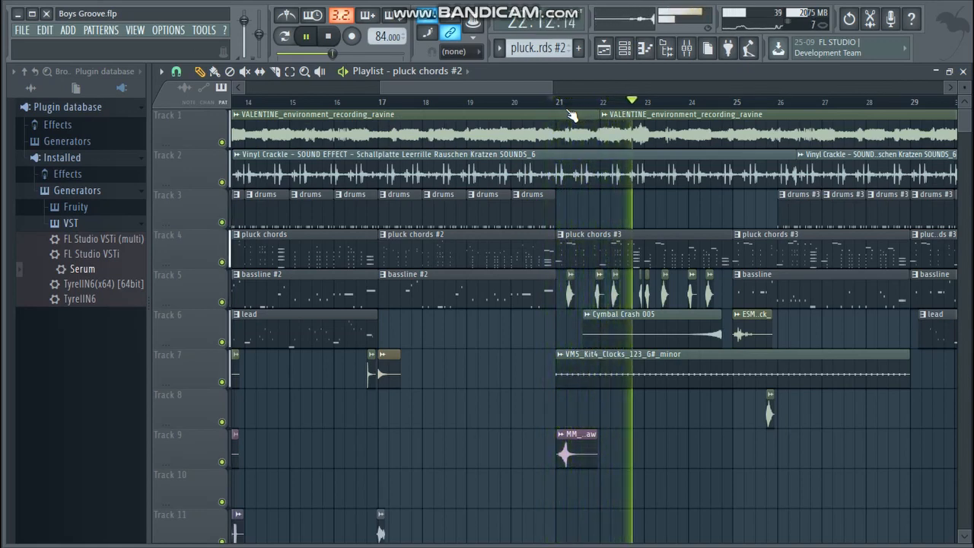
{"action": "left_click", "coordinate": [520, 87]}
{"action": "left_click_drag", "start_coordinate": [520, 88], "coordinate": [555, 82]}
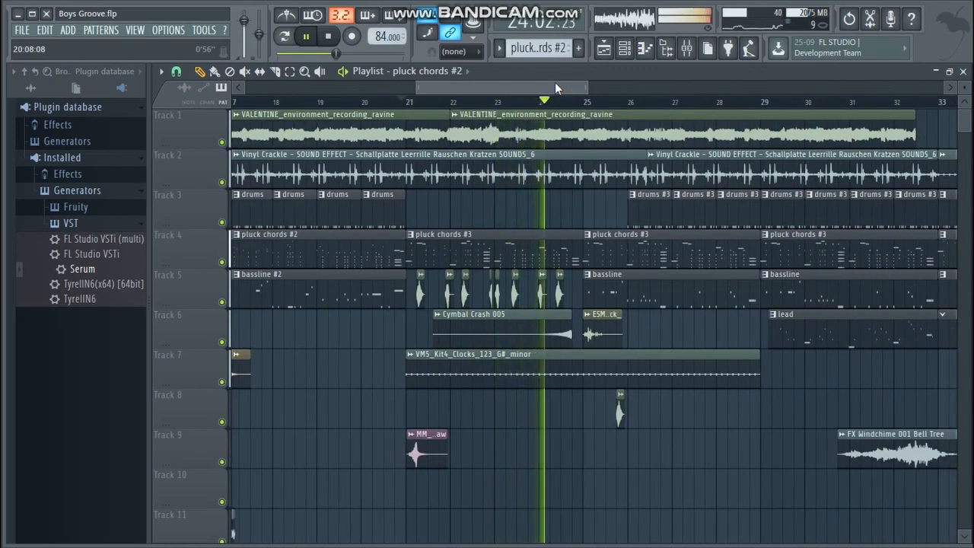
{"action": "left_click_drag", "start_coordinate": [555, 82], "coordinate": [560, 84]}
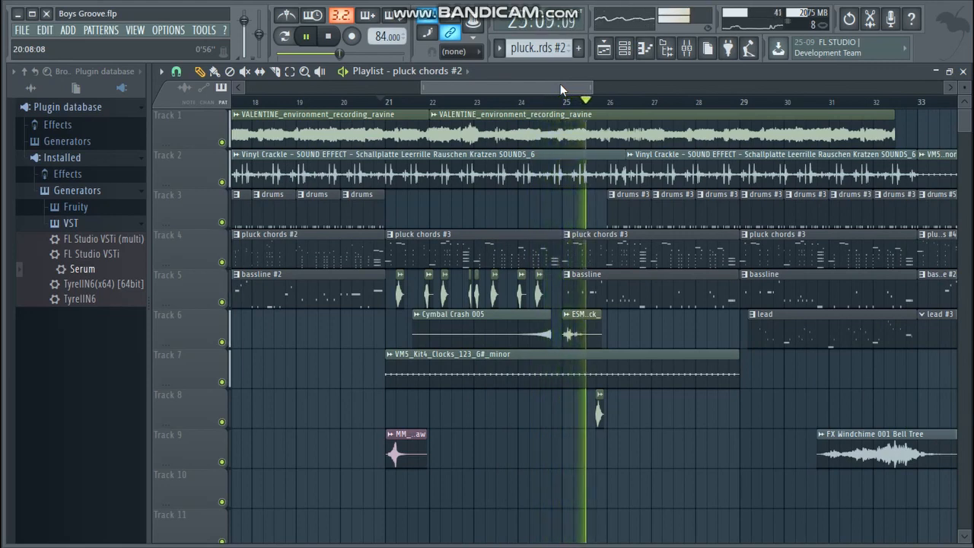
{"action": "left_click_drag", "start_coordinate": [560, 84], "coordinate": [580, 89]}
{"action": "key", "text": "space"}
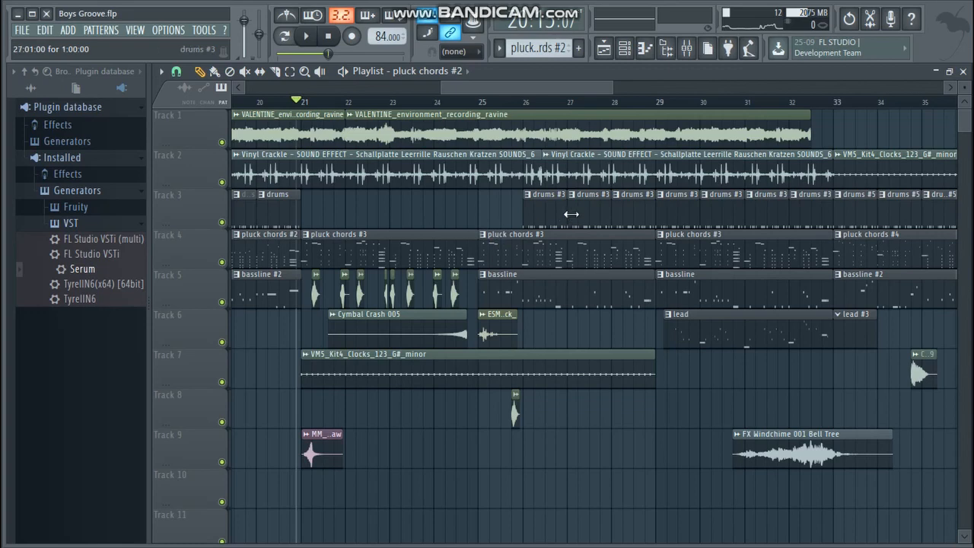
- Place the playhead just before bar 25 and play the entry of the bassline and drums #3, stopping after bar 26
{"action": "left_click", "coordinate": [475, 98]}
{"action": "key", "text": "space"}
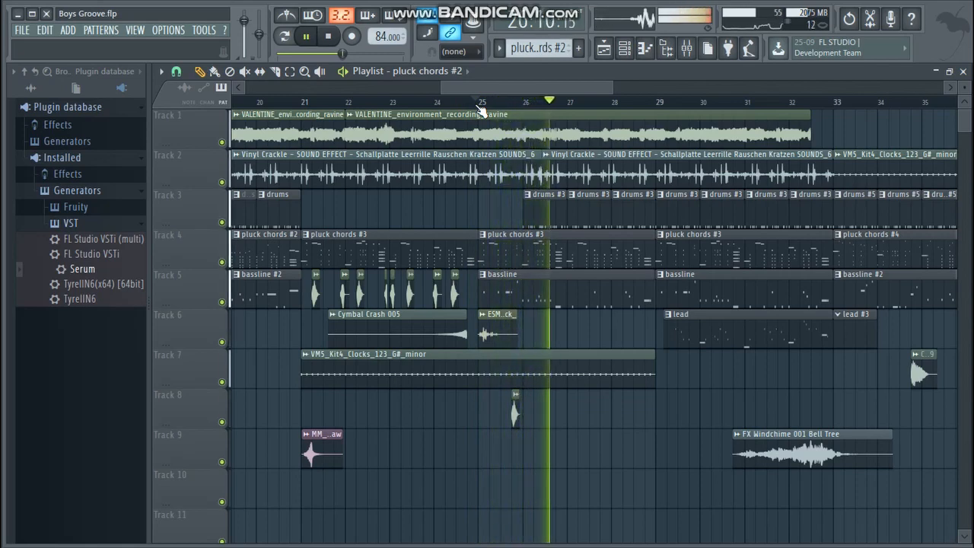
{"action": "key", "text": "space"}
- Adjust the start of the lead clip just after bar 29 on Track 6, and play the section from bar 29 past bar 32
{"action": "mouse_move", "coordinate": [485, 89]}
{"action": "left_mouse_down"}
{"action": "mouse_move", "coordinate": [544, 107]}
{"action": "mouse_move", "coordinate": [496, 87]}
{"action": "left_mouse_up"}
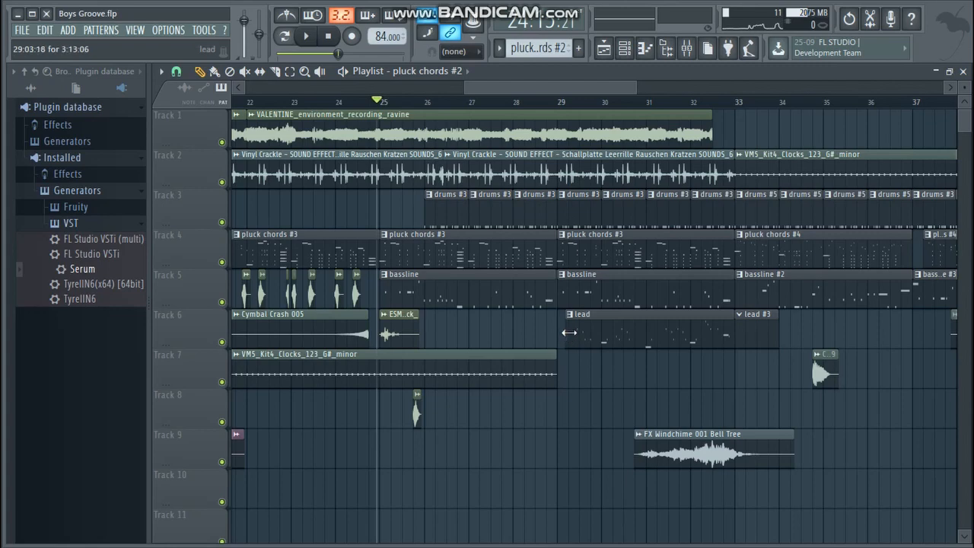
{"action": "left_click_drag", "start_coordinate": [563, 313], "coordinate": [550, 314]}
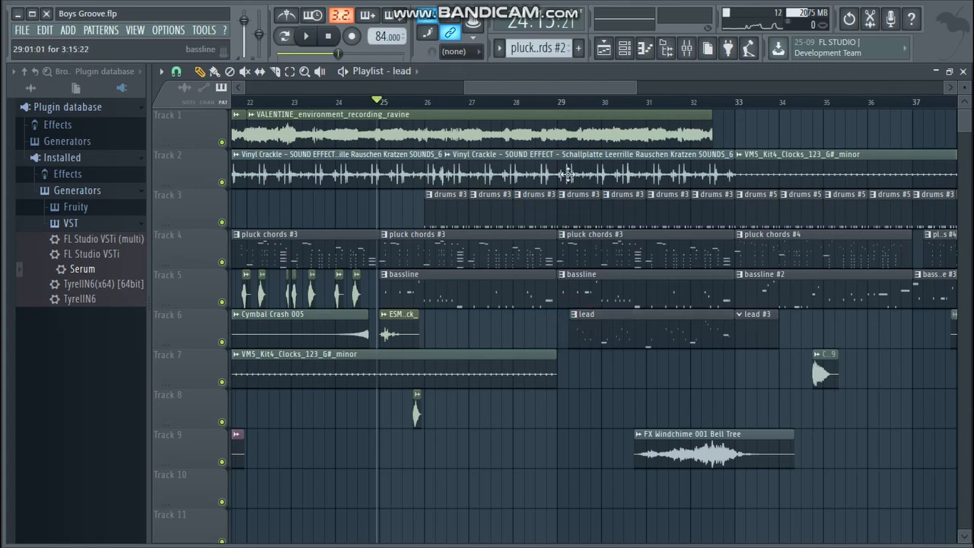
{"action": "left_click", "coordinate": [561, 102]}
{"action": "key", "text": "space"}
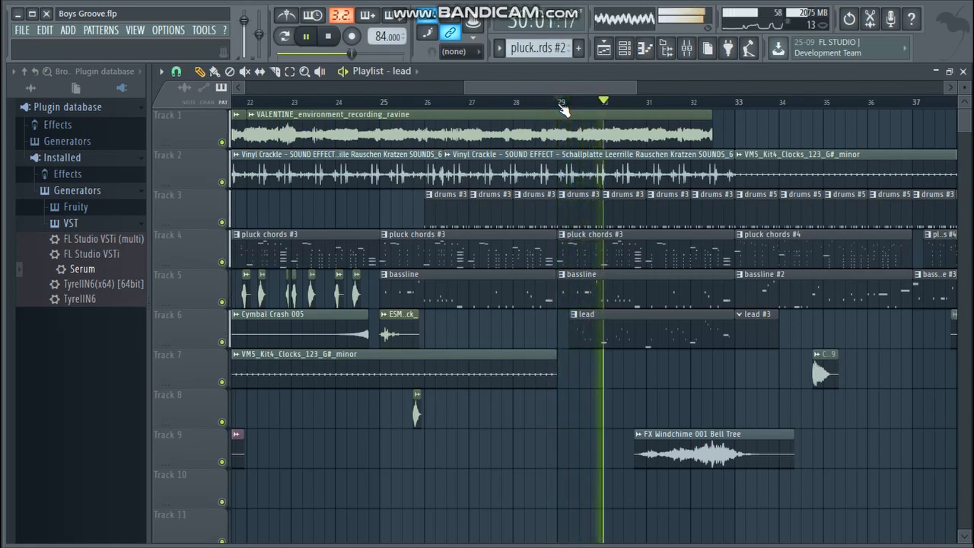
{"action": "left_click_drag", "start_coordinate": [561, 90], "coordinate": [604, 99]}
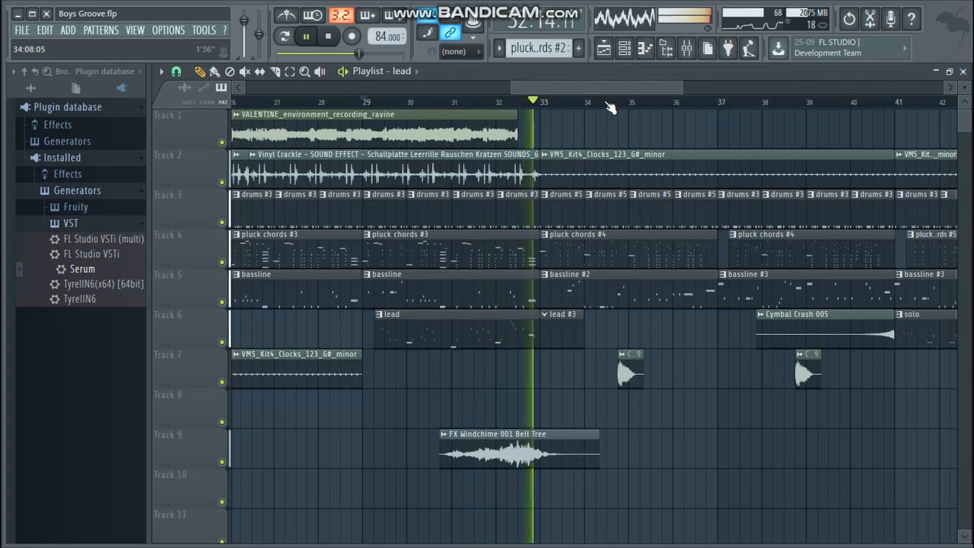
{"action": "key", "text": "space"}
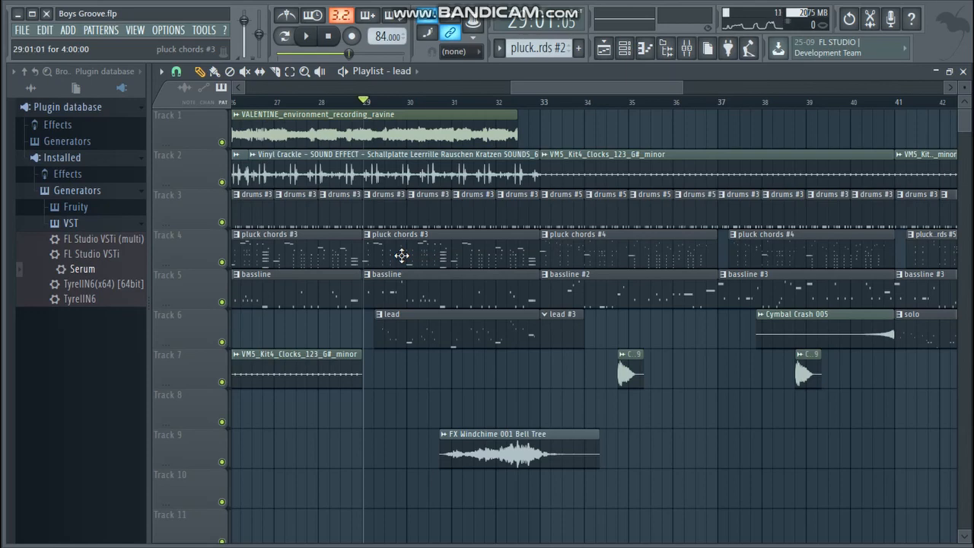
- Examine the Reeverb 2 wet level, Serum filter frequency and Love Philter cutoff automation clips on Tracks 14 to 17
{"action": "left_click_drag", "start_coordinate": [961, 126], "coordinate": [961, 124]}
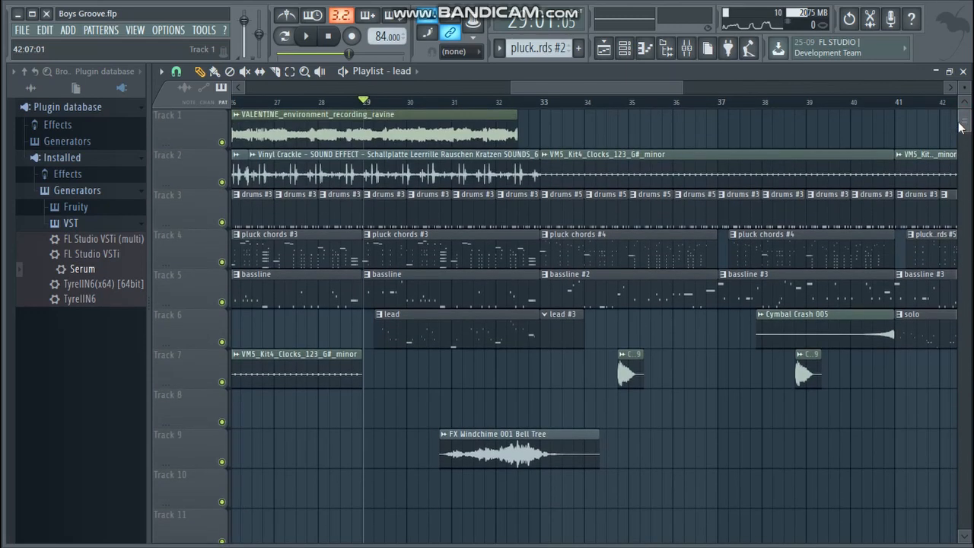
{"action": "left_click_drag", "start_coordinate": [961, 125], "coordinate": [959, 123]}
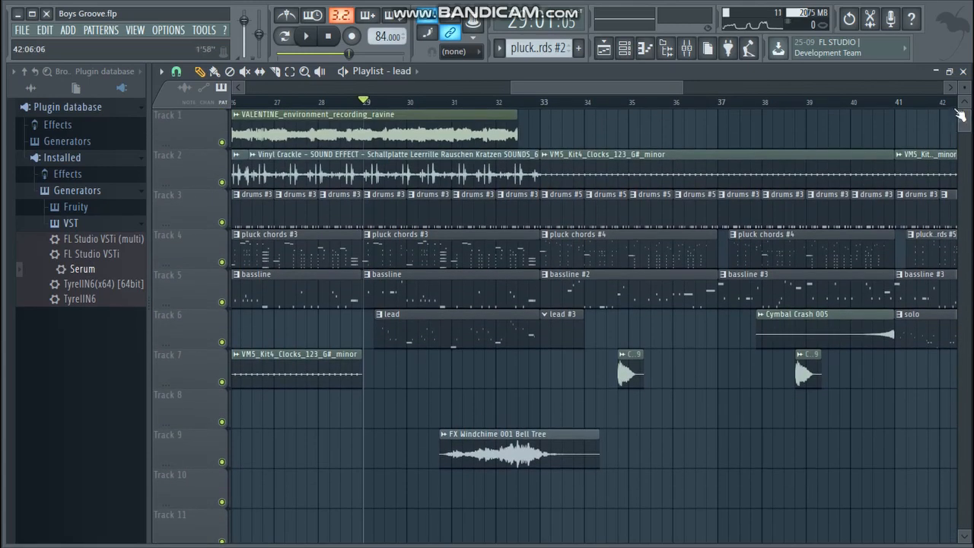
{"action": "left_click_drag", "start_coordinate": [621, 85], "coordinate": [644, 89]}
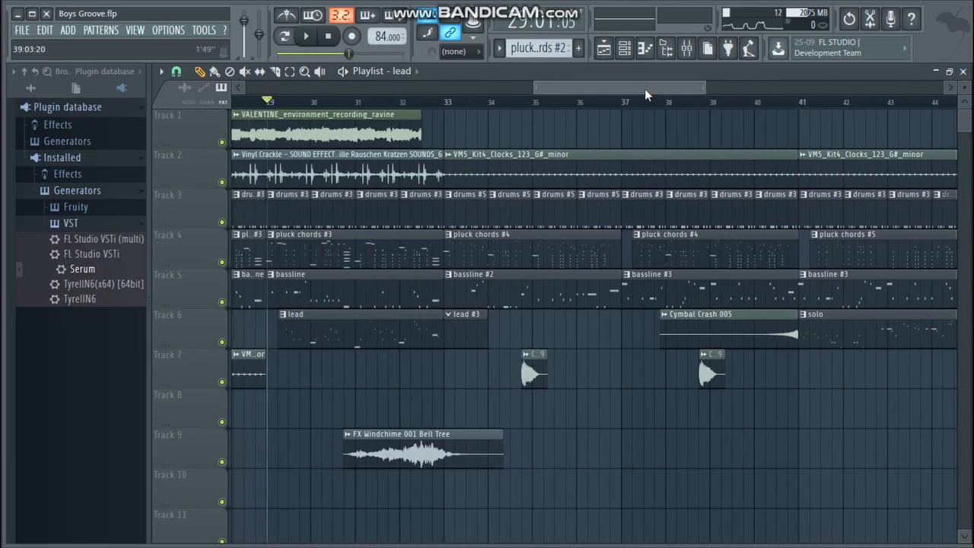
{"action": "left_click_drag", "start_coordinate": [969, 137], "coordinate": [969, 160]}
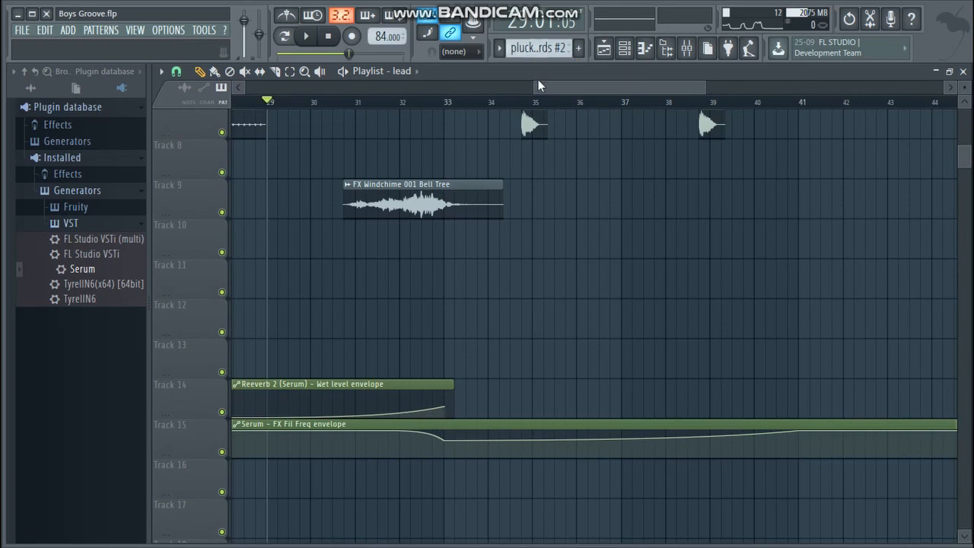
{"action": "left_click_drag", "start_coordinate": [536, 82], "coordinate": [237, 82]}
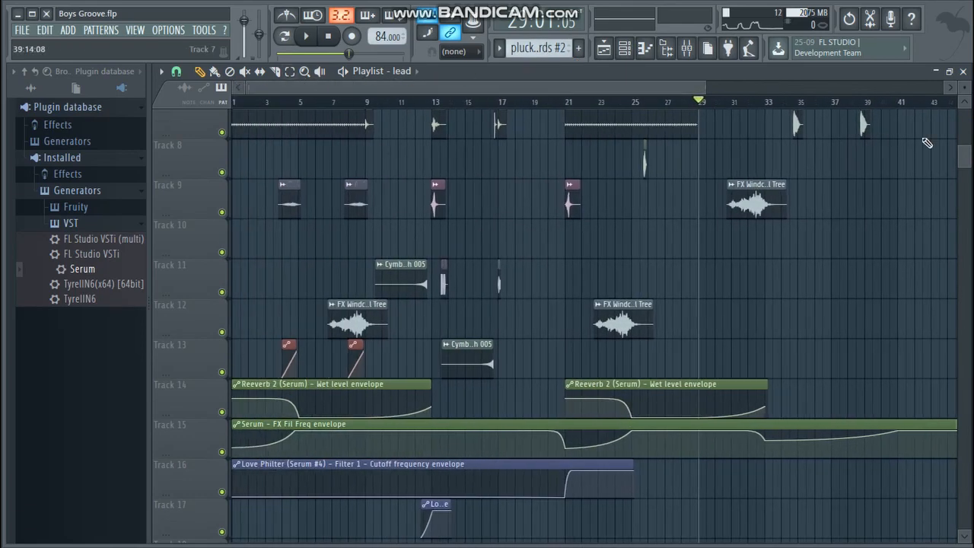
- Review the clips on the upper Playlist tracks across the whole arrangement, through the solo and the ending around bar 49
{"action": "left_click_drag", "start_coordinate": [966, 153], "coordinate": [961, 118]}
{"action": "left_click_drag", "start_coordinate": [604, 89], "coordinate": [728, 105]}
{"action": "scroll", "coordinate": [759, 108], "scroll_direction": "left", "scroll_amount": 5}
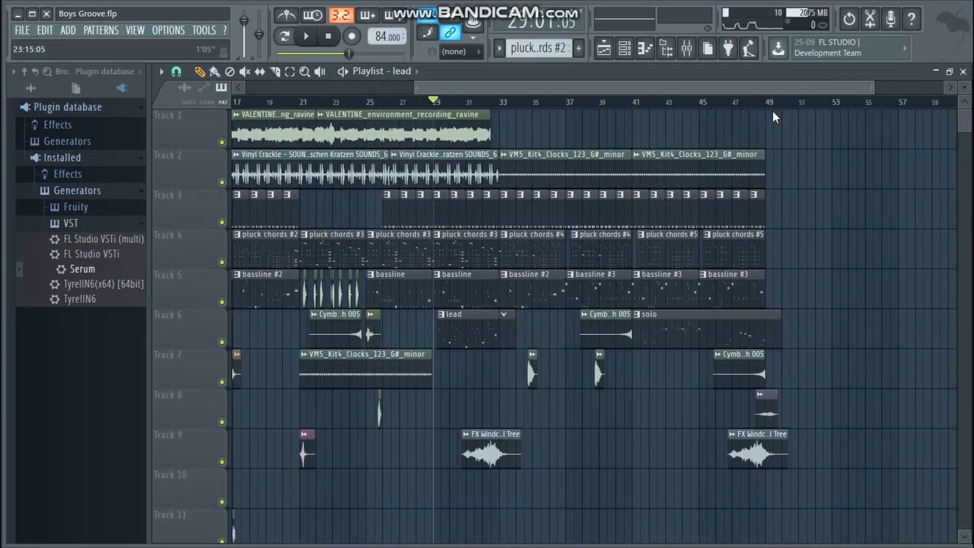
{"action": "left_click_drag", "start_coordinate": [651, 91], "coordinate": [591, 86]}
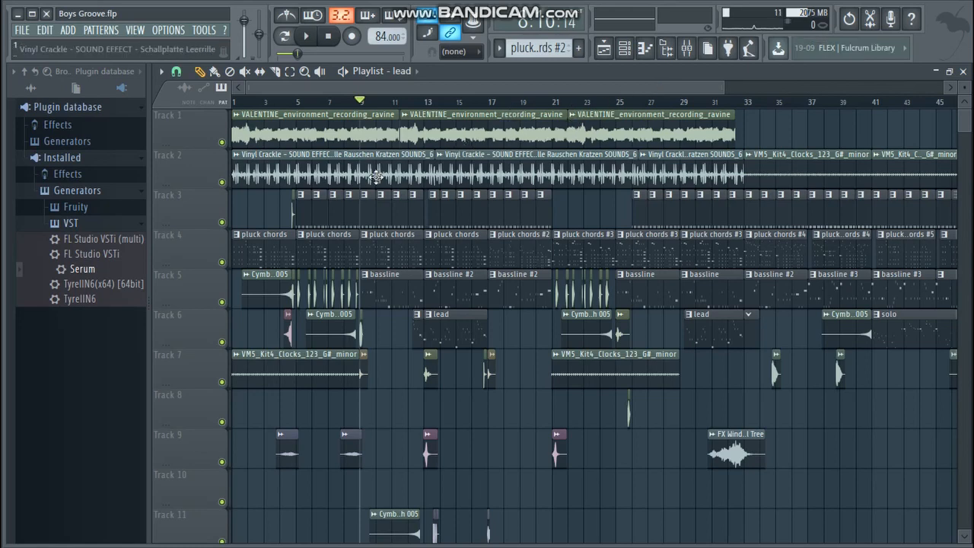
- Open the first pluck chords clip in the Piano roll, examine its notes across all four bars, and return to the Playlist
{"action": "double_click", "coordinate": [263, 245]}
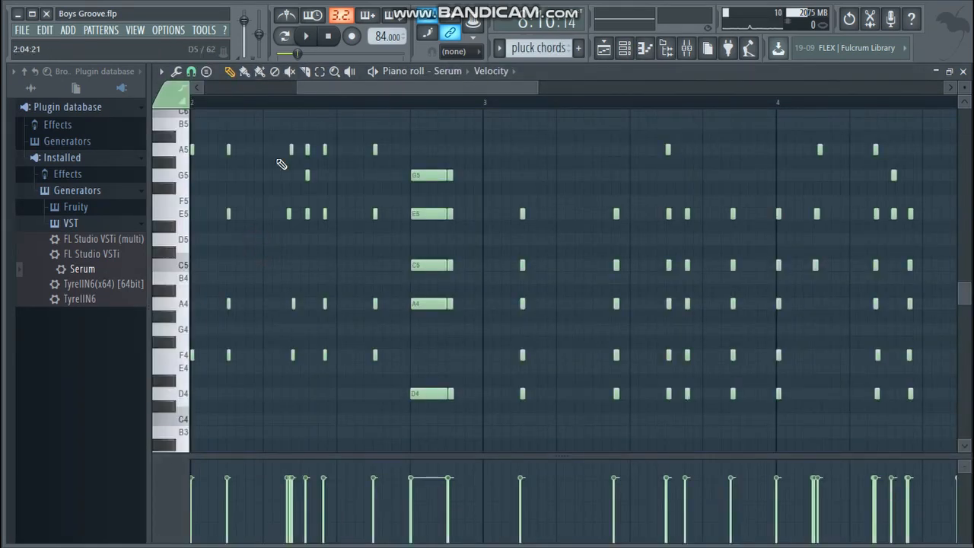
{"action": "left_click_drag", "start_coordinate": [298, 86], "coordinate": [162, 89]}
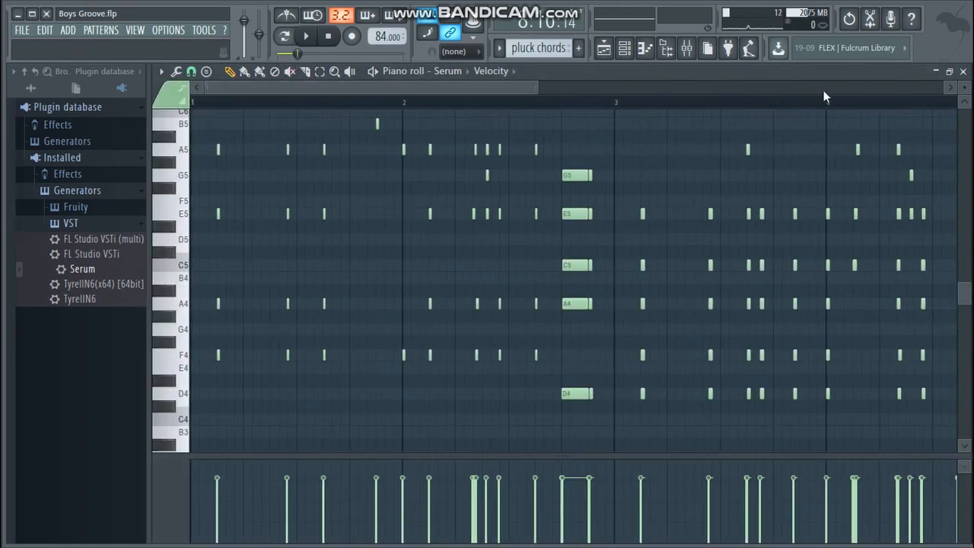
{"action": "left_click_drag", "start_coordinate": [528, 85], "coordinate": [759, 129]}
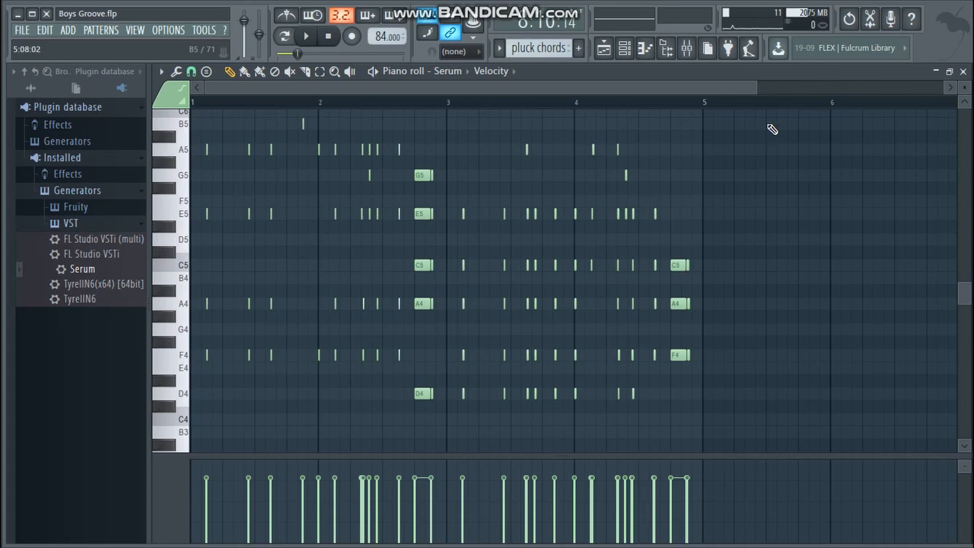
{"action": "left_click", "coordinate": [961, 71]}
{"action": "left_click", "coordinate": [887, 75]}
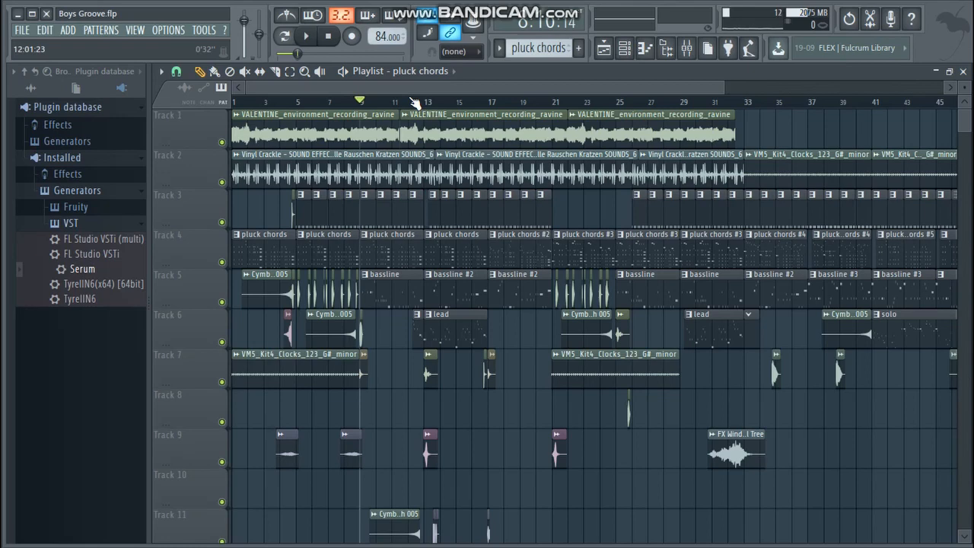
{"action": "key", "text": "super"}
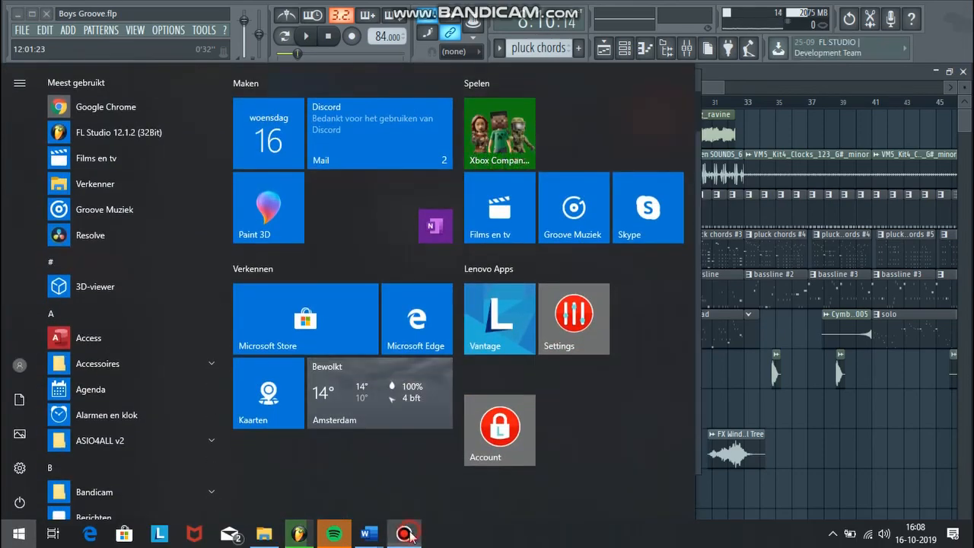